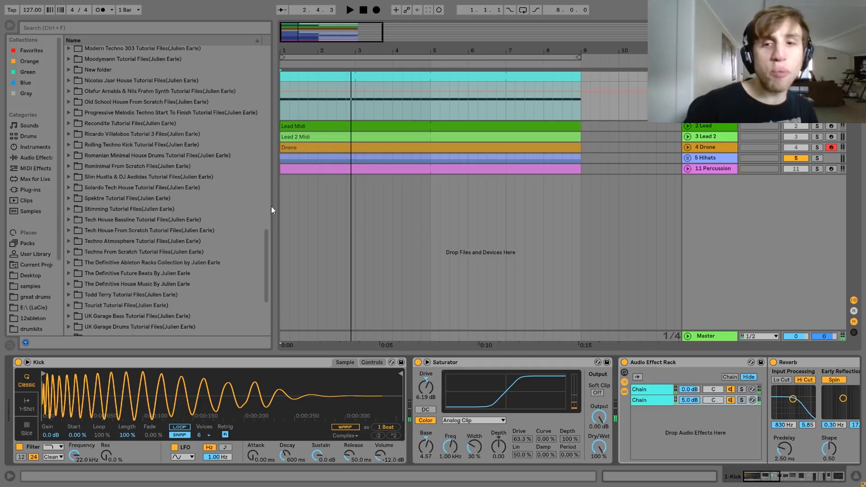
- Bypass both Saturators, the Audio Effect Rack, Drum Buss and EQ Eight on the Kick track and audition the dry kick
{"action": "left_click", "coordinate": [418, 362]}
{"action": "scroll", "coordinate": [416, 361], "scroll_direction": "right", "scroll_amount": 3}
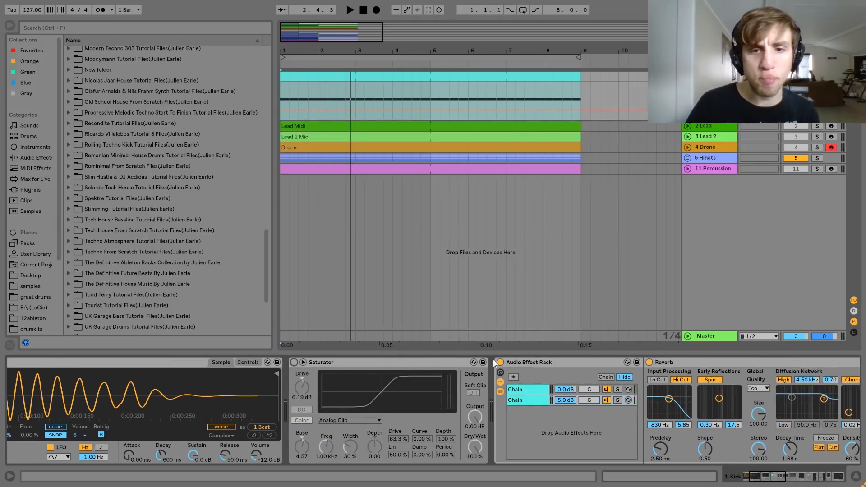
{"action": "scroll", "coordinate": [501, 363], "scroll_direction": "right", "scroll_amount": 15}
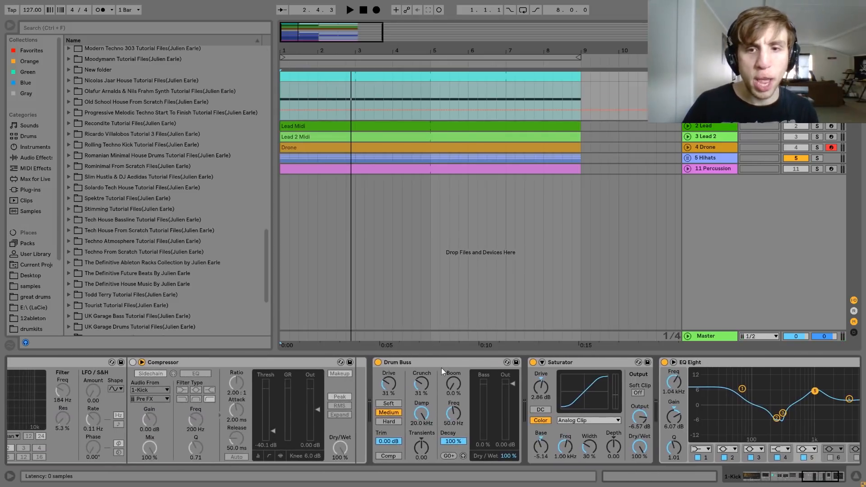
{"action": "scroll", "coordinate": [377, 363], "scroll_direction": "right", "scroll_amount": 5}
{"action": "left_click", "coordinate": [531, 363]}
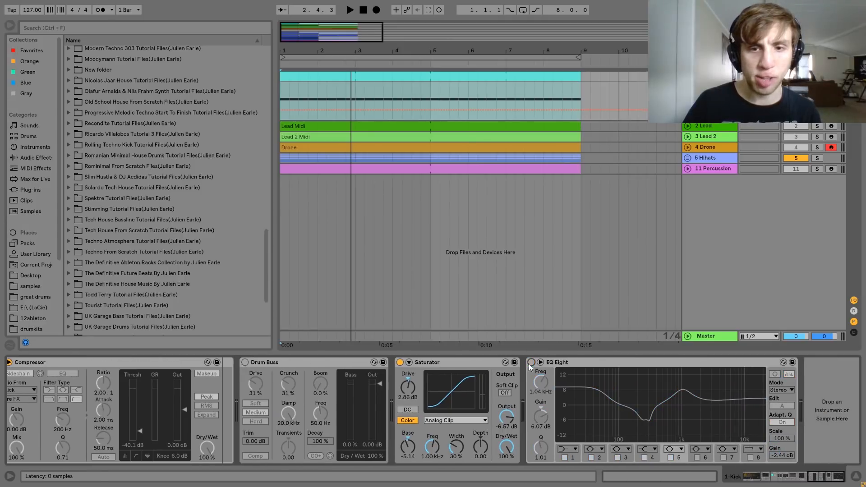
{"action": "left_click", "coordinate": [400, 362]}
{"action": "scroll", "coordinate": [399, 363], "scroll_direction": "left", "scroll_amount": 20}
{"action": "key", "text": "space"}
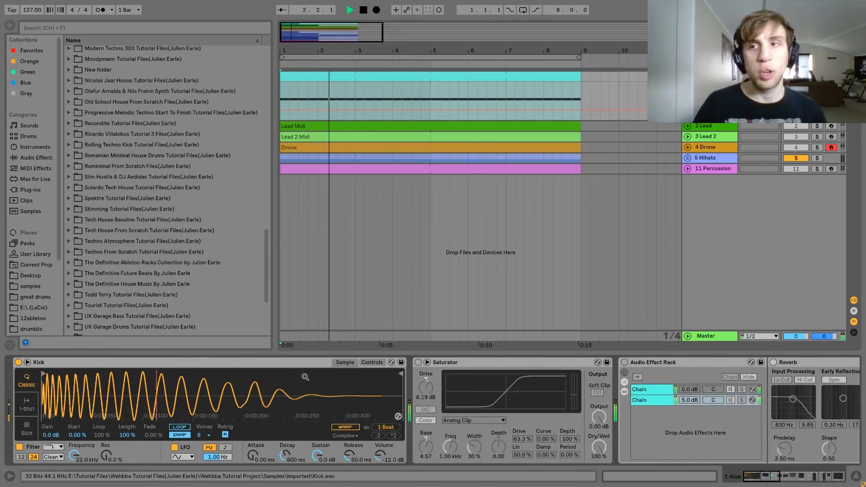
{"action": "key", "text": "space"}
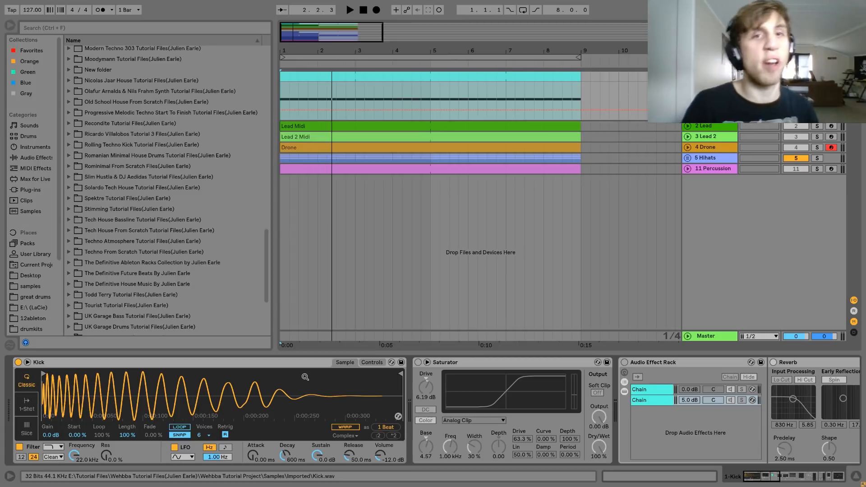
{"action": "key", "text": "space"}
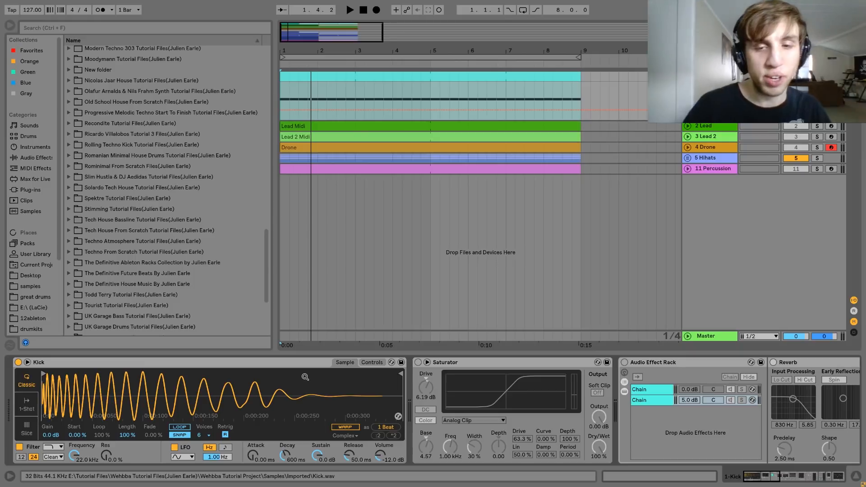
{"action": "key", "text": "space"}
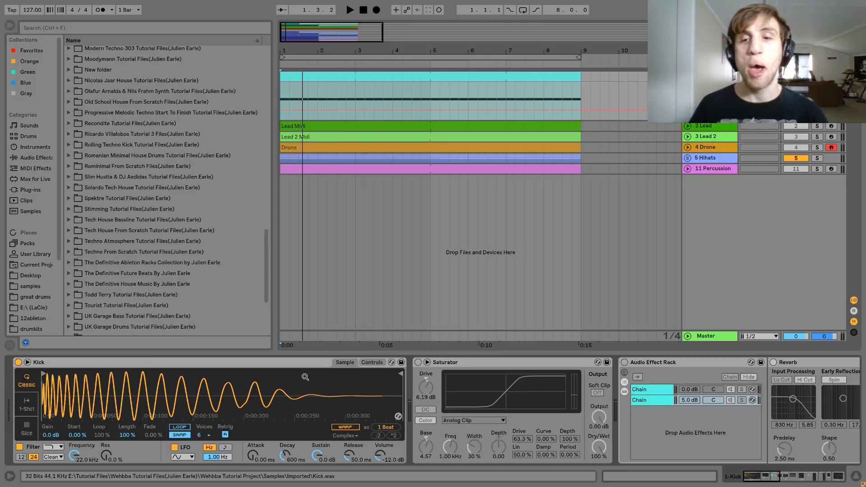
- Compare the kick with its first Saturator bypassed and active during playback
{"action": "left_click", "coordinate": [418, 362]}
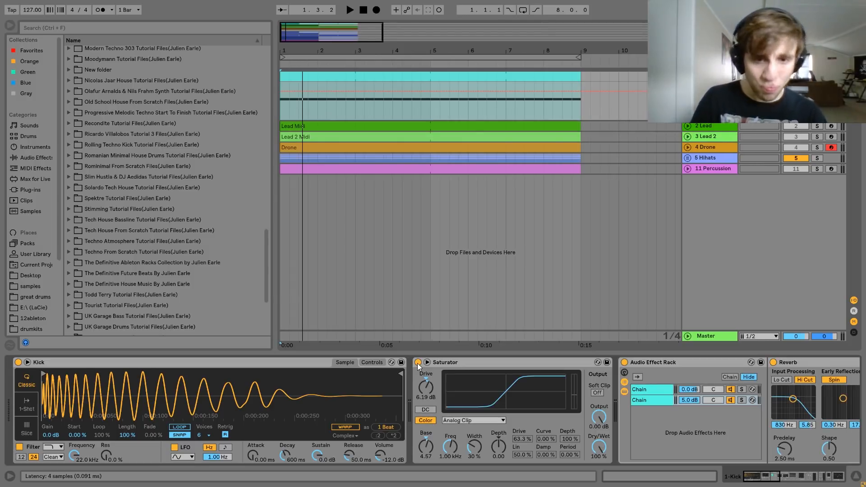
{"action": "left_click", "coordinate": [418, 363]}
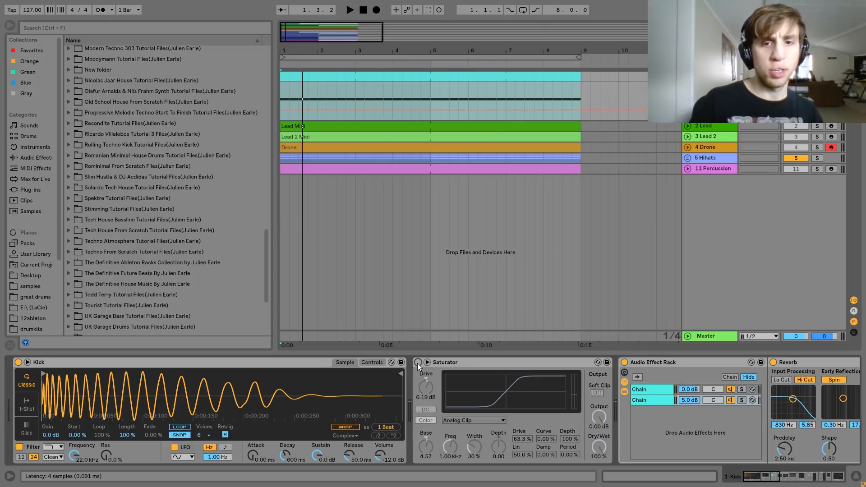
{"action": "key", "text": "space"}
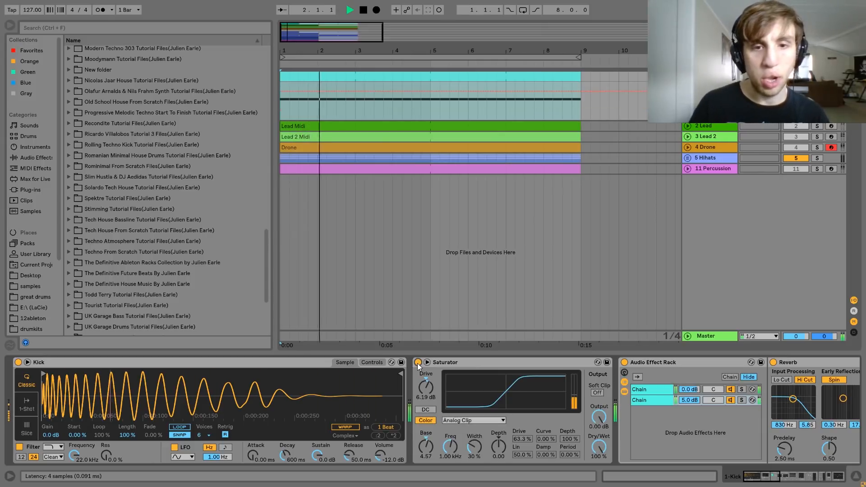
{"action": "left_click", "coordinate": [417, 363]}
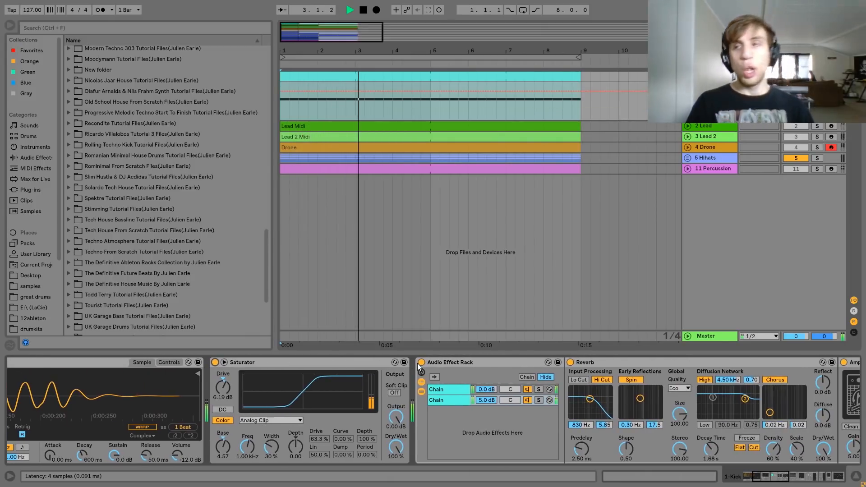
{"action": "key", "text": "space"}
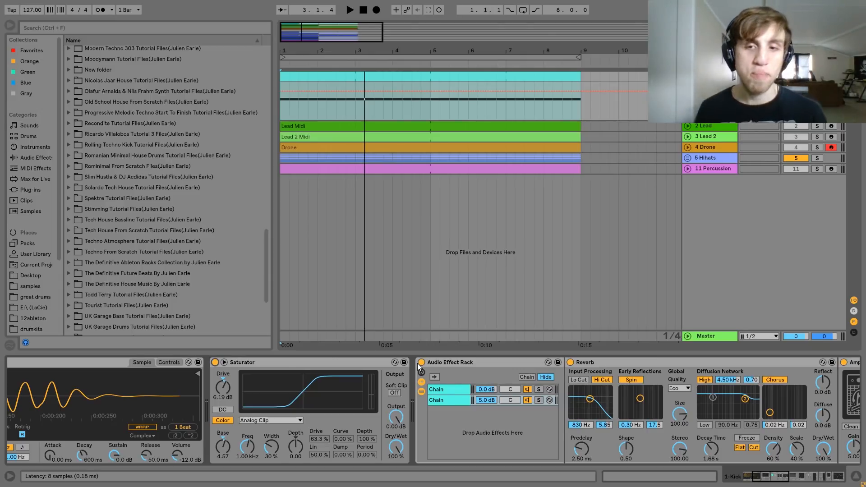
{"action": "key", "text": "space"}
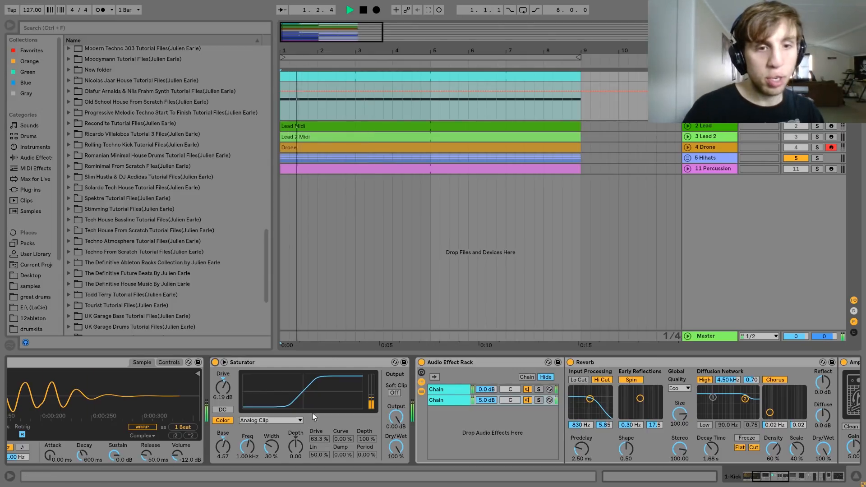
{"action": "left_click", "coordinate": [213, 363]}
{"action": "left_click", "coordinate": [214, 363]}
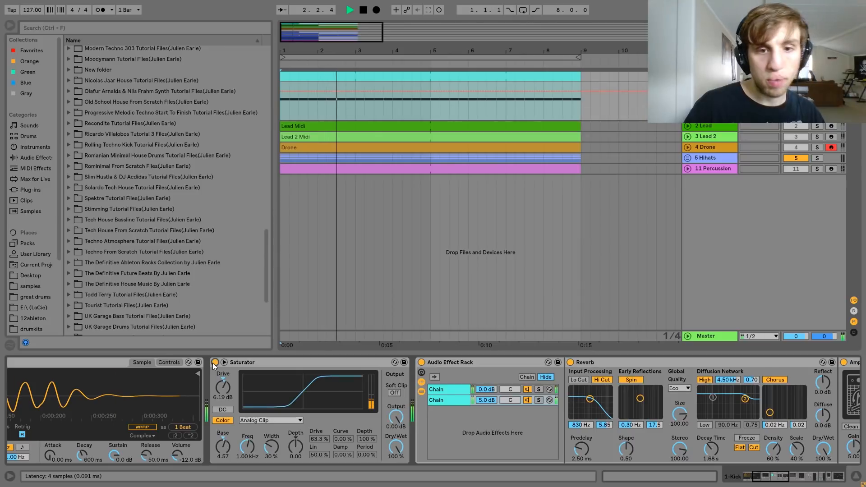
{"action": "key", "text": "space"}
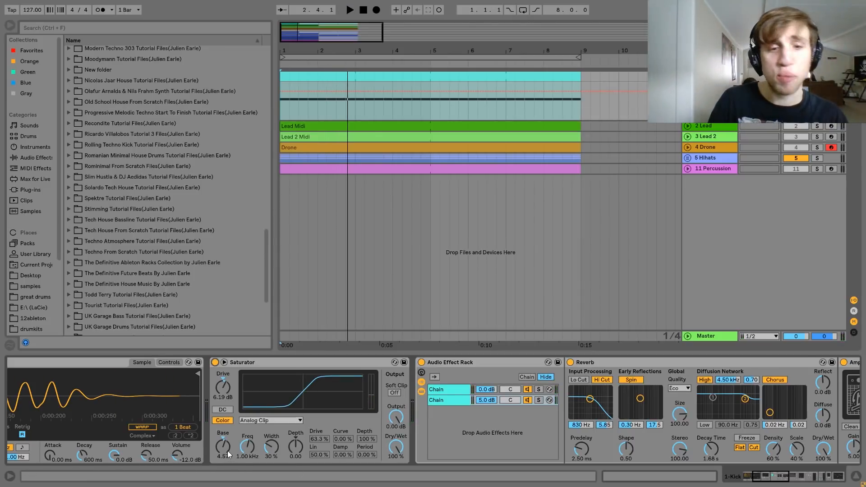
- Toggle the kick's Audio Effect Rack off and back on, and audition the kick through it
{"action": "scroll", "coordinate": [227, 451], "scroll_direction": "right", "scroll_amount": 8}
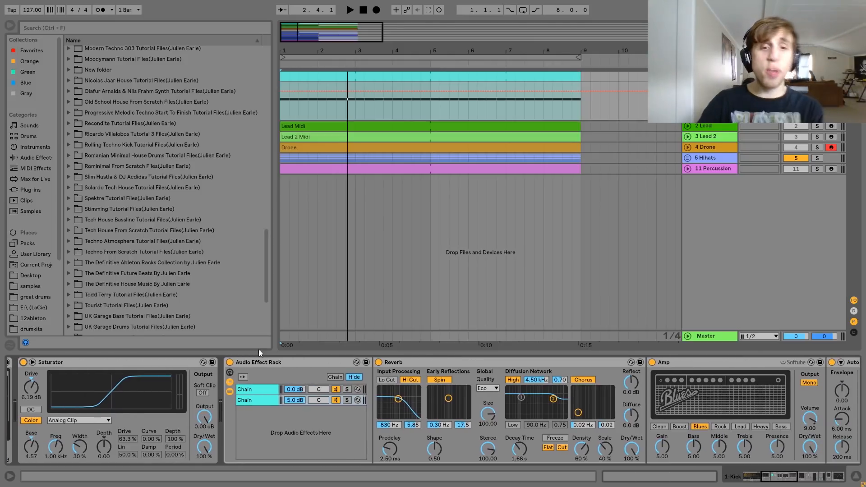
{"action": "left_click", "coordinate": [274, 361]}
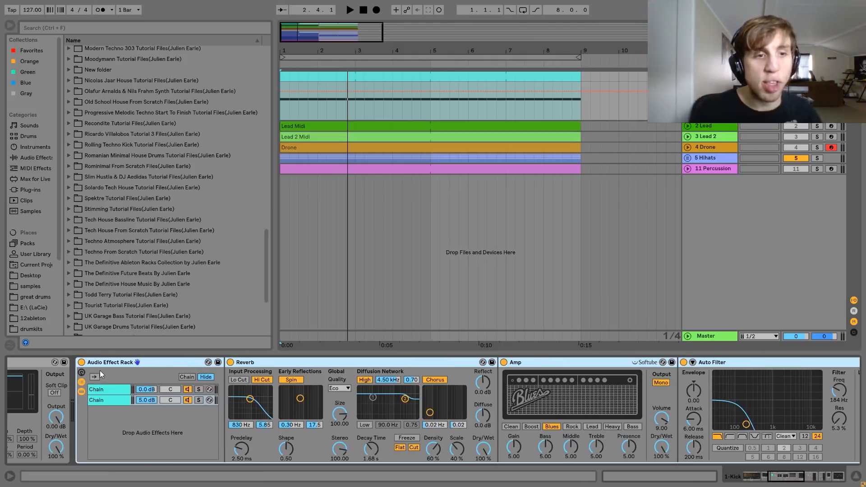
{"action": "left_click", "coordinate": [93, 364]}
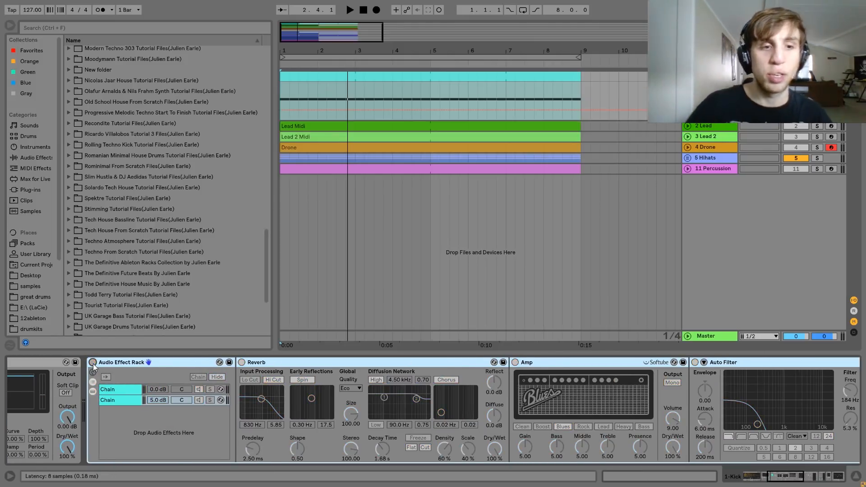
{"action": "left_click", "coordinate": [93, 364]}
{"action": "key", "text": "space"}
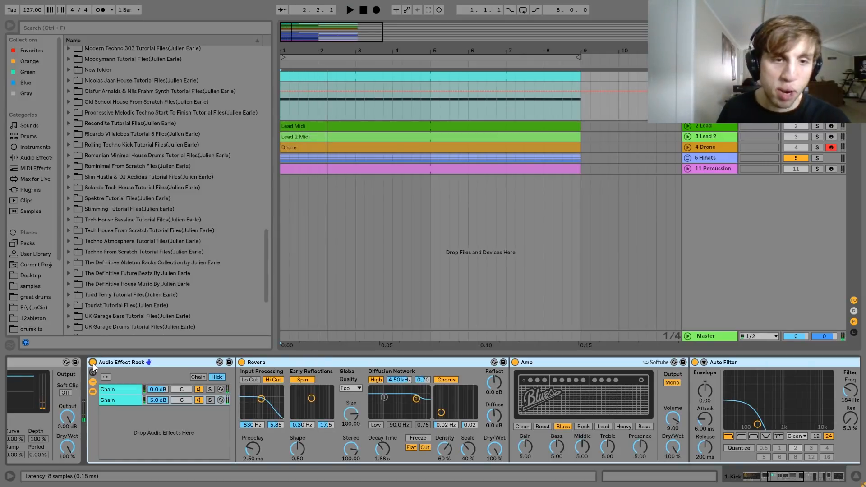
- Inspect the rack's dry chain, then solo the 5.0 dB reverb chain and review its devices
{"action": "left_click", "coordinate": [107, 396]}
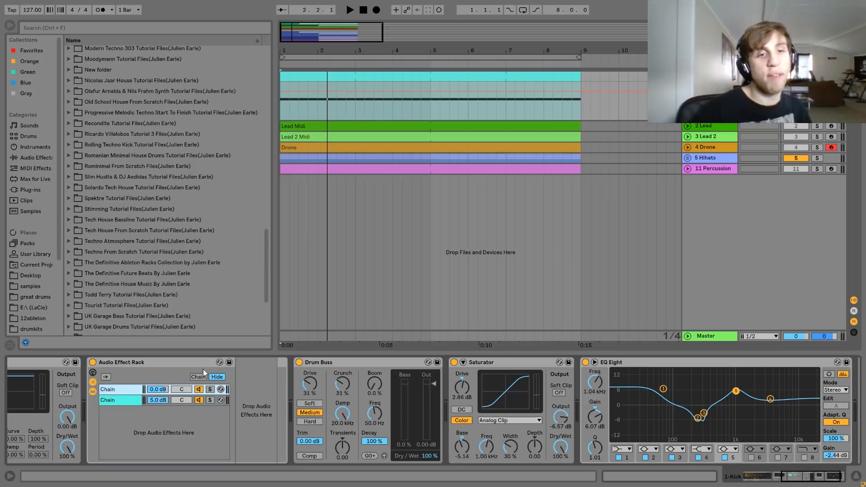
{"action": "left_click", "coordinate": [210, 400]}
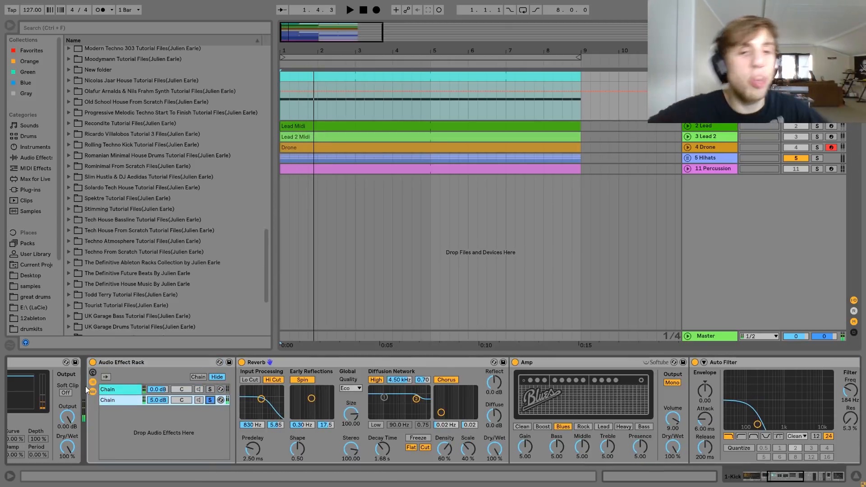
{"action": "scroll", "coordinate": [368, 421], "scroll_direction": "left", "scroll_amount": 5}
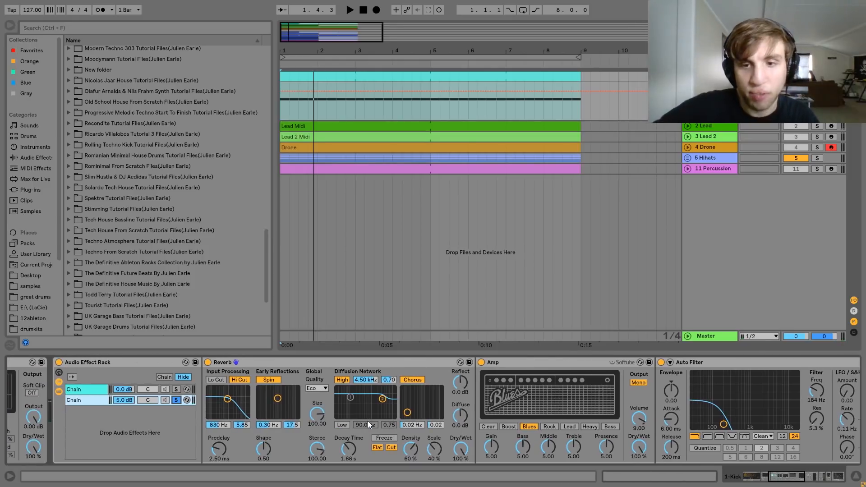
{"action": "scroll", "coordinate": [266, 399], "scroll_direction": "right", "scroll_amount": 5}
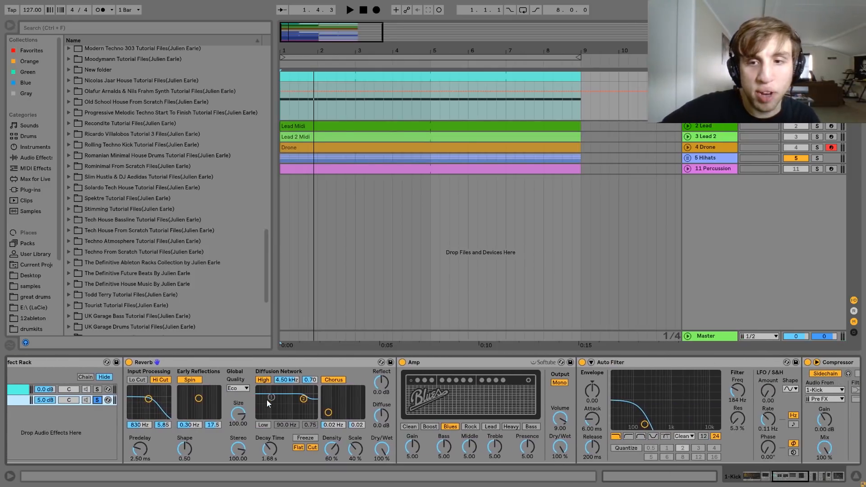
- Bypass the Compressor, Auto Filter and Amp in the soloed chain and play it with only the Reverb active
{"action": "left_click", "coordinate": [808, 363]}
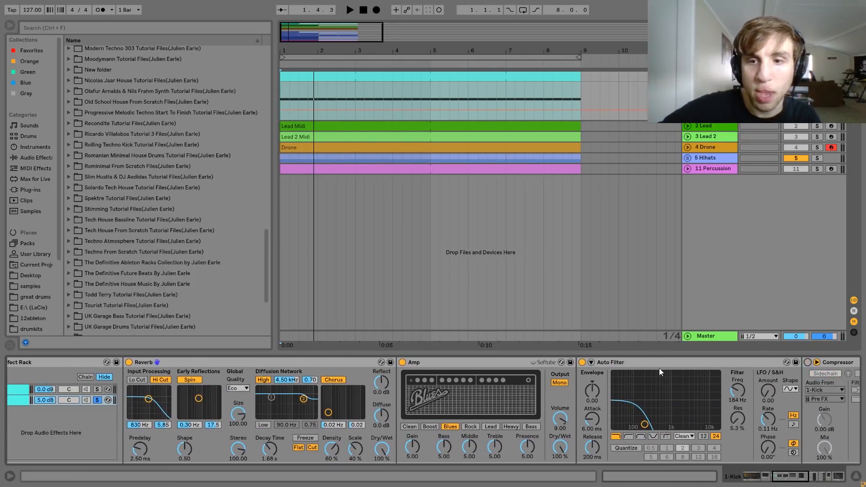
{"action": "left_click", "coordinate": [582, 362]}
{"action": "key", "text": "space"}
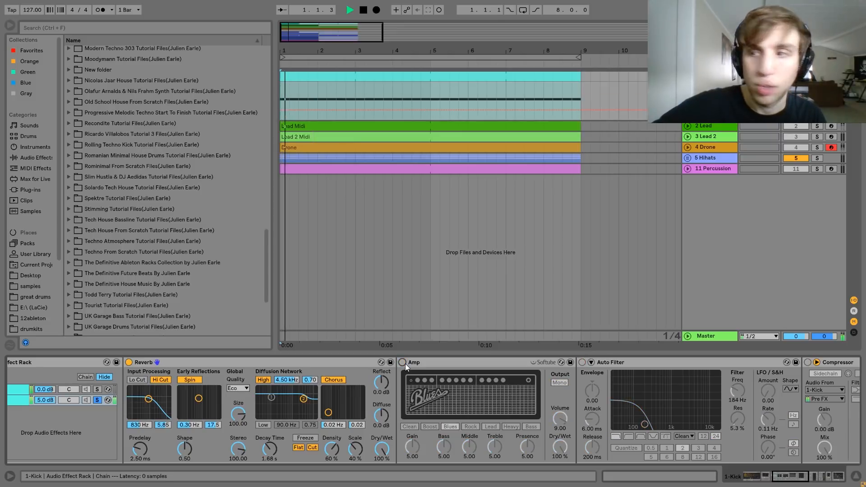
{"action": "scroll", "coordinate": [405, 363], "scroll_direction": "left", "scroll_amount": 2}
{"action": "scroll", "coordinate": [405, 364], "scroll_direction": "left", "scroll_amount": 2}
{"action": "key", "text": "space"}
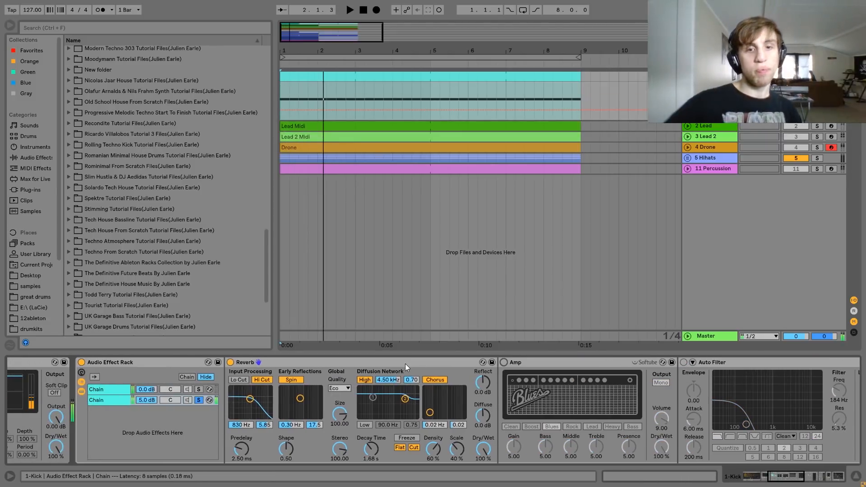
- Reactivate the Amp after the Reverb and audition the soloed chain
{"action": "left_click", "coordinate": [504, 362]}
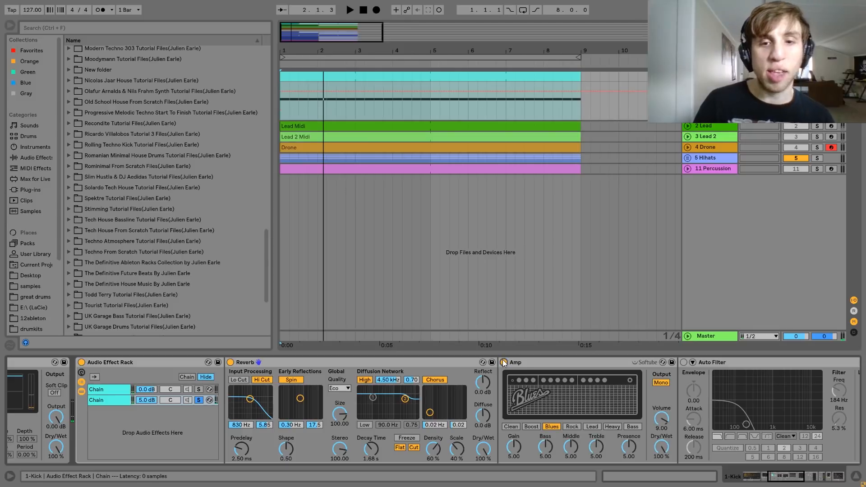
{"action": "key", "text": "space"}
{"action": "key", "text": "space"}
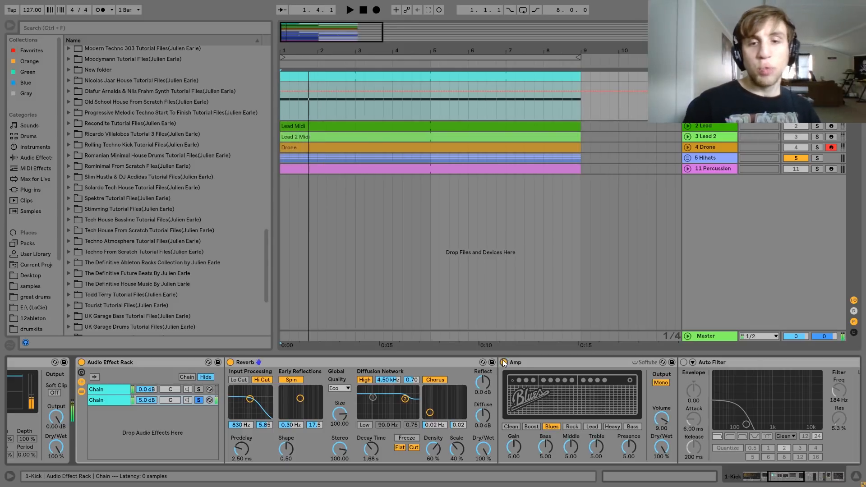
- Reactivate the Auto Filter after the Amp and audition the low-passed reverb chain
{"action": "scroll", "coordinate": [504, 363], "scroll_direction": "right", "scroll_amount": 2}
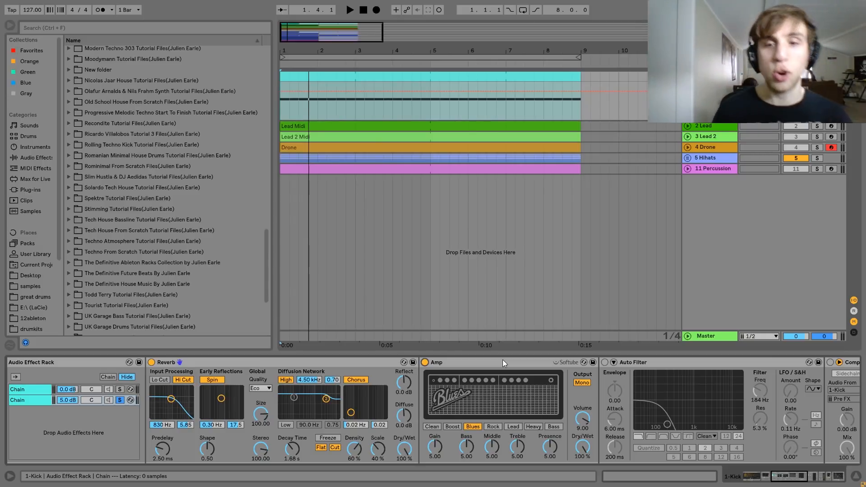
{"action": "scroll", "coordinate": [503, 359], "scroll_direction": "right", "scroll_amount": 3}
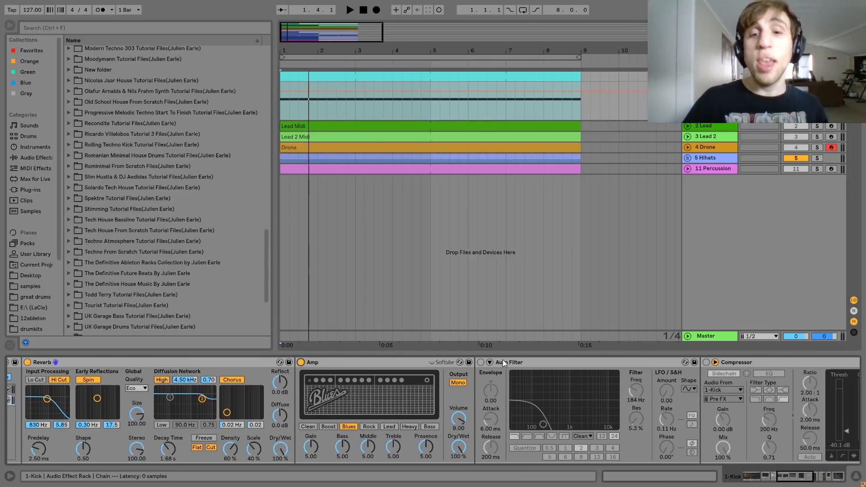
{"action": "left_click", "coordinate": [481, 363]}
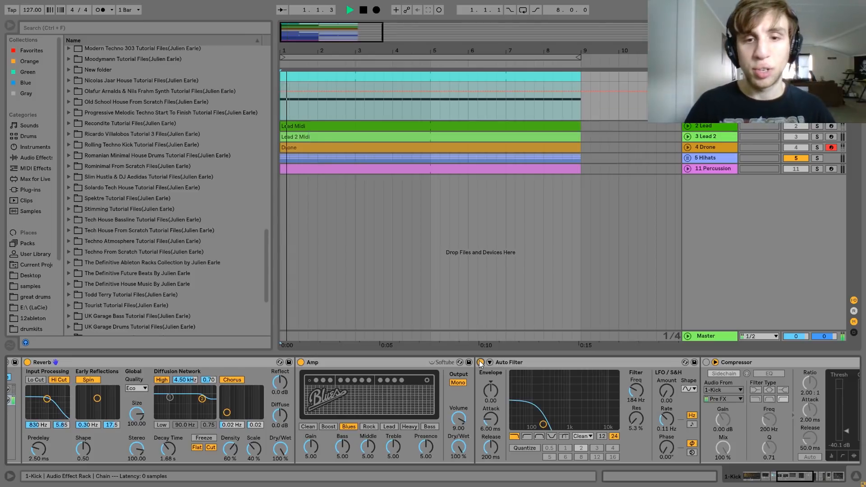
{"action": "scroll", "coordinate": [497, 366], "scroll_direction": "left", "scroll_amount": 4}
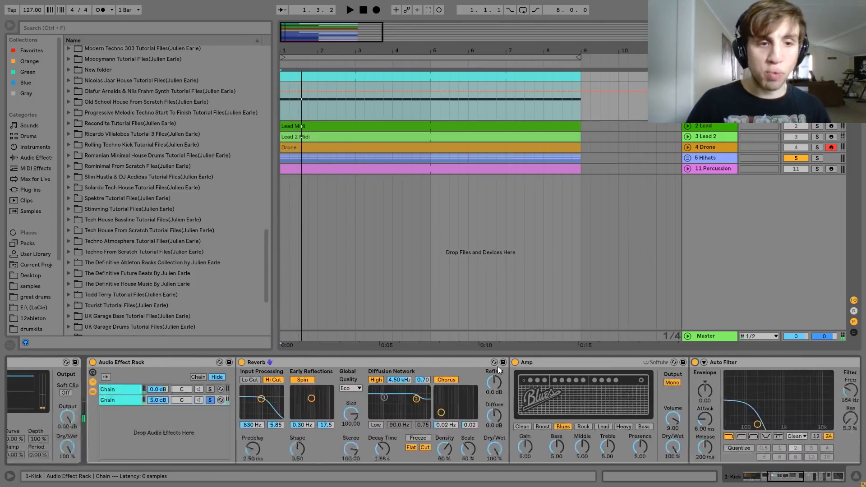
- Reactivate the sidechain Compressor, audition the complete reverb chain and unsolo it to hear both chains together
{"action": "scroll", "coordinate": [456, 379], "scroll_direction": "right", "scroll_amount": 7}
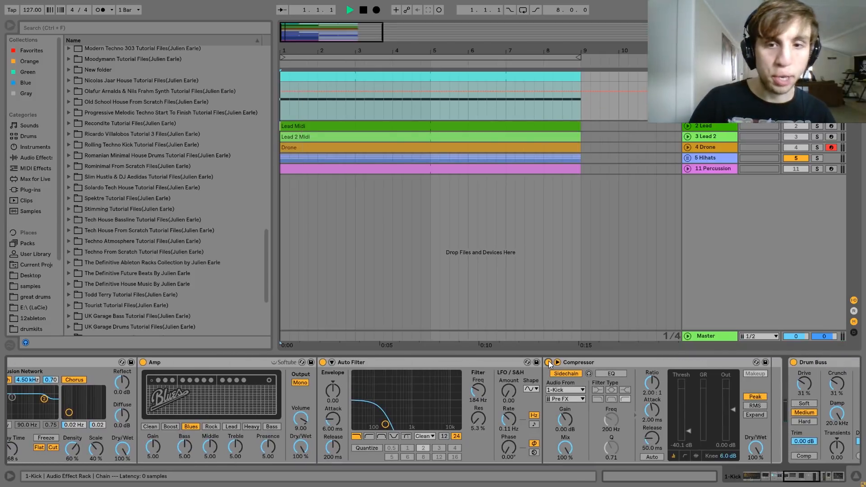
{"action": "scroll", "coordinate": [549, 361], "scroll_direction": "left", "scroll_amount": 12}
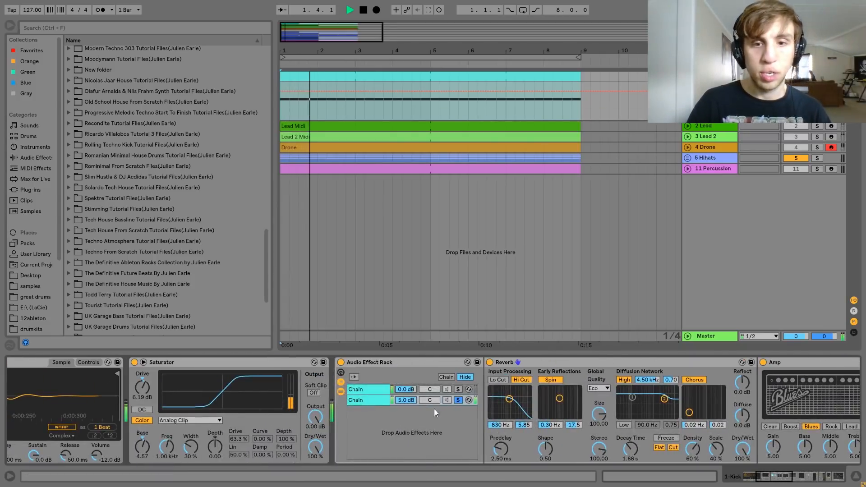
{"action": "left_click", "coordinate": [458, 400]}
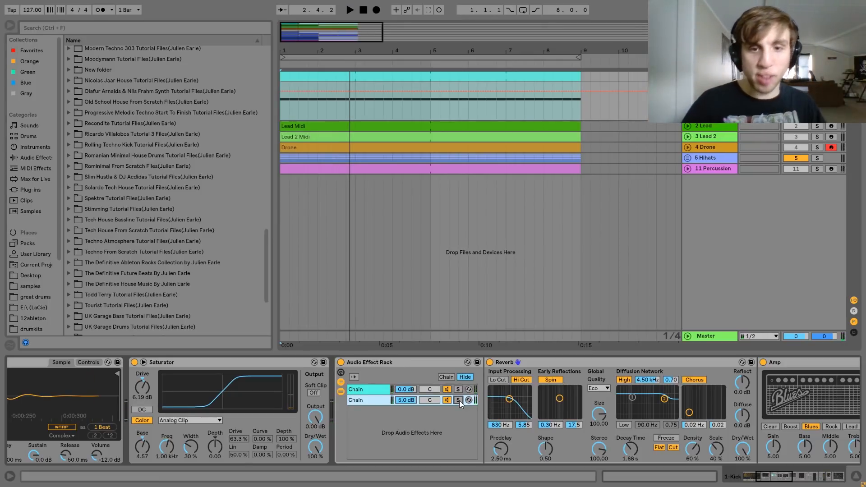
- Review the Reverb, Amp, Auto Filter and Compressor in the second rack chain and select the sidechain Compressor
{"action": "scroll", "coordinate": [459, 401], "scroll_direction": "right", "scroll_amount": 8}
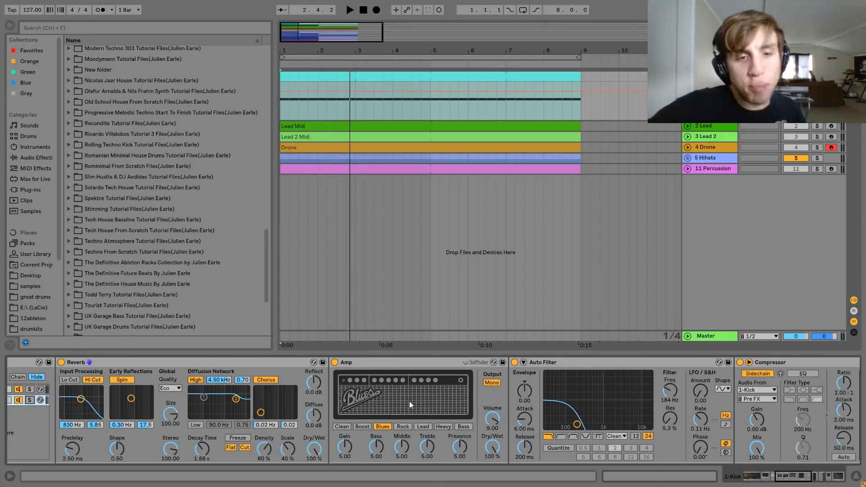
{"action": "scroll", "coordinate": [372, 463], "scroll_direction": "right", "scroll_amount": 4}
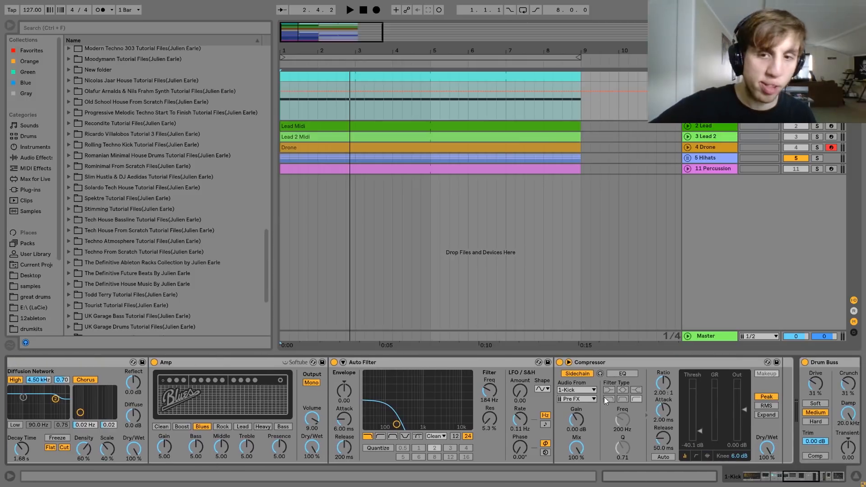
{"action": "left_click", "coordinate": [600, 364]}
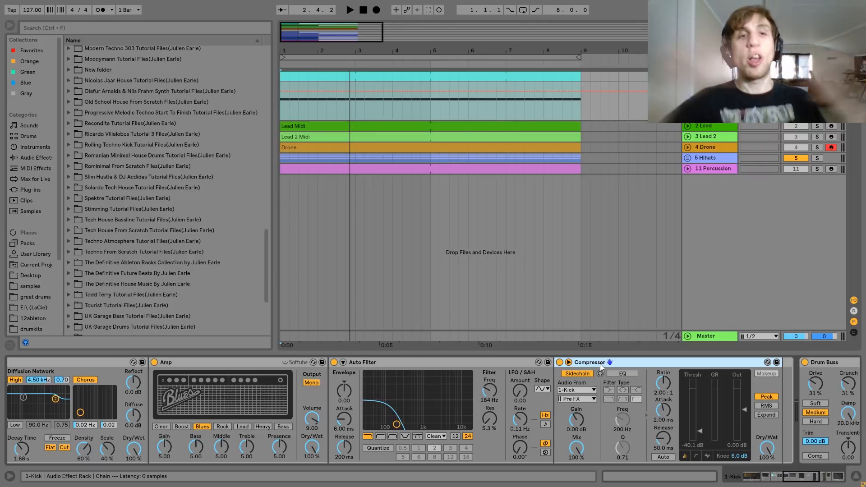
- Bypass the Drum Buss and Saturator after the rack, play the kick, and reactivate both to compare the sound
{"action": "scroll", "coordinate": [600, 364], "scroll_direction": "down", "scroll_amount": 3}
{"action": "scroll", "coordinate": [601, 364], "scroll_direction": "down", "scroll_amount": 7}
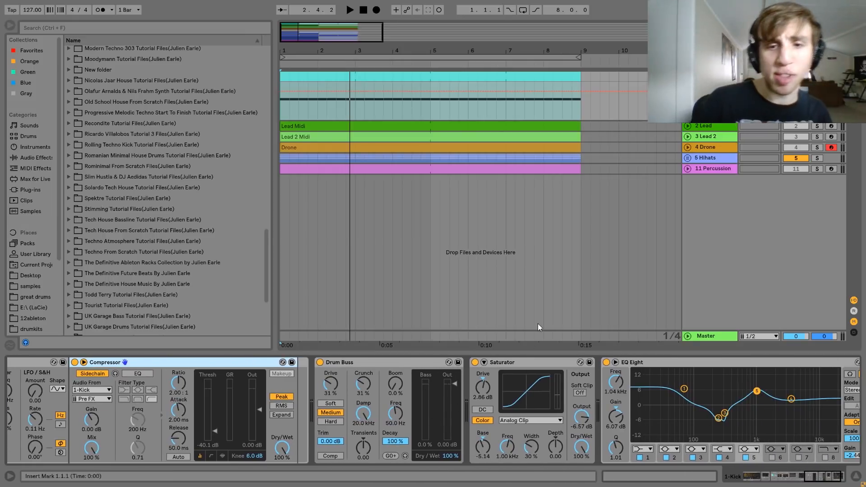
{"action": "left_click", "coordinate": [475, 363]}
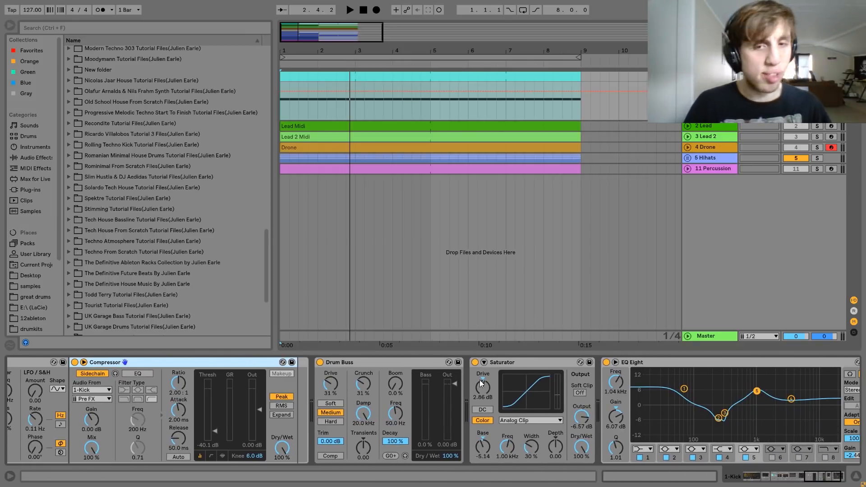
{"action": "left_click", "coordinate": [322, 360]}
{"action": "key", "text": "space"}
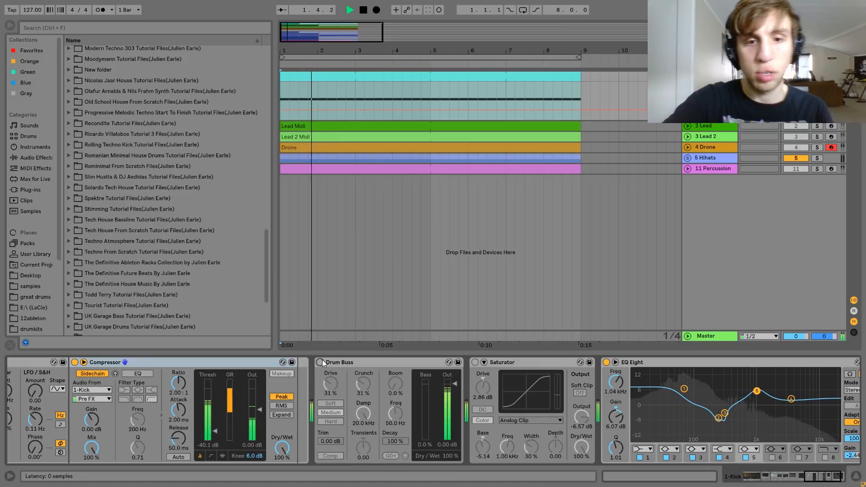
{"action": "left_click", "coordinate": [321, 362]}
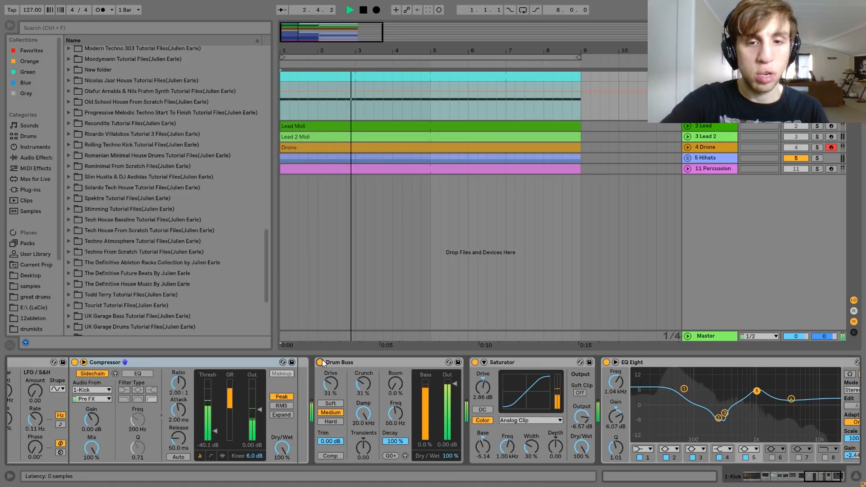
{"action": "key", "text": "space"}
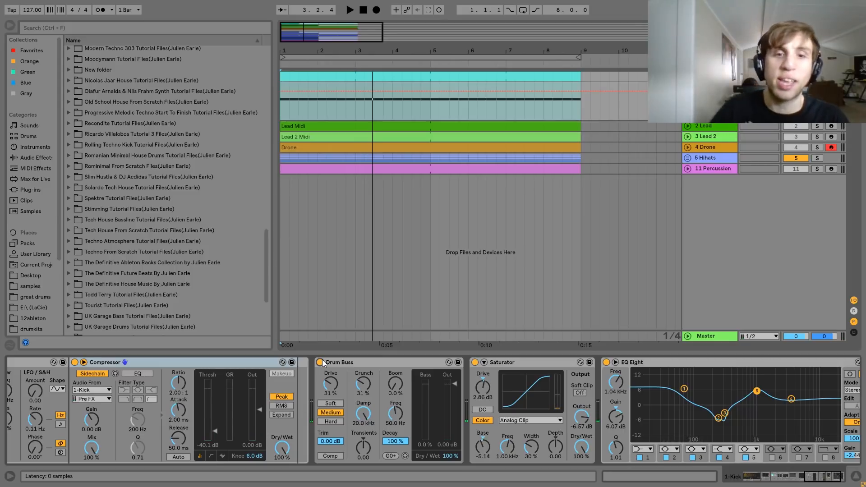
- Look over the Kick track's whole device chain, from the sample and first Saturator through the rack to EQ Eight
{"action": "scroll", "coordinate": [323, 362], "scroll_direction": "left", "scroll_amount": 10}
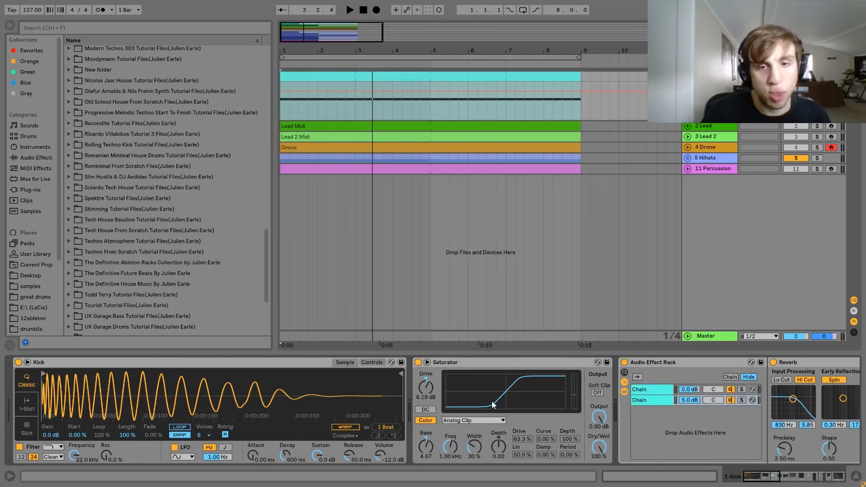
{"action": "scroll", "coordinate": [450, 368], "scroll_direction": "right", "scroll_amount": 10}
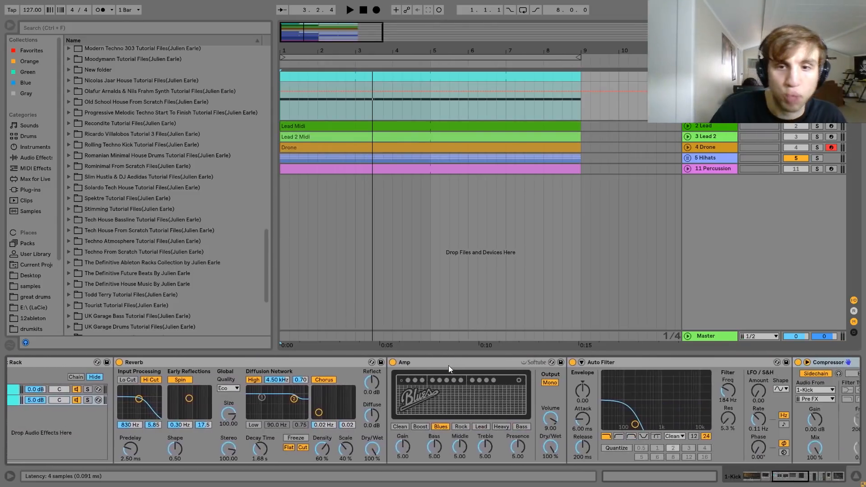
{"action": "scroll", "coordinate": [449, 365], "scroll_direction": "right", "scroll_amount": 5}
{"action": "scroll", "coordinate": [531, 274], "scroll_direction": "right", "scroll_amount": 2}
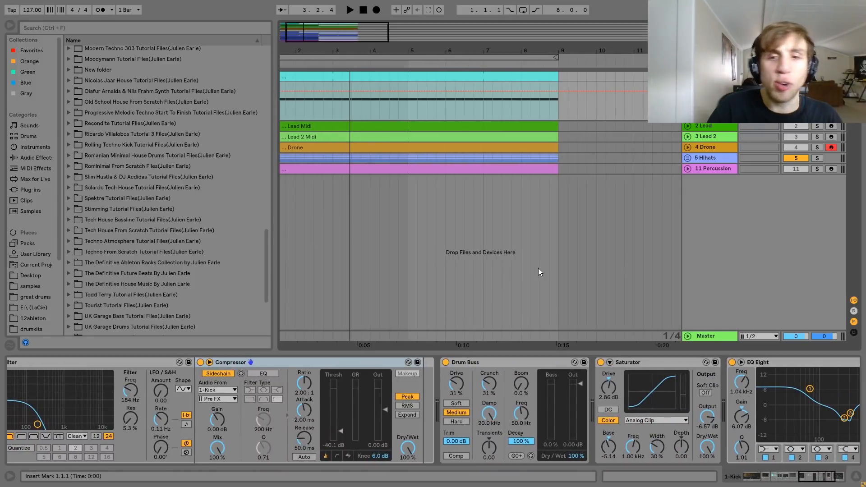
{"action": "scroll", "coordinate": [456, 282], "scroll_direction": "left", "scroll_amount": 2}
{"action": "scroll", "coordinate": [527, 407], "scroll_direction": "right", "scroll_amount": 5}
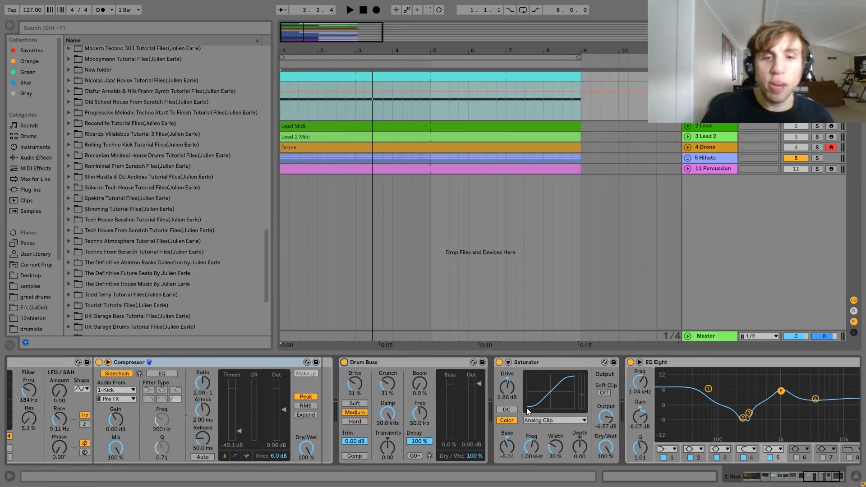
{"action": "scroll", "coordinate": [528, 412], "scroll_direction": "right", "scroll_amount": 4}
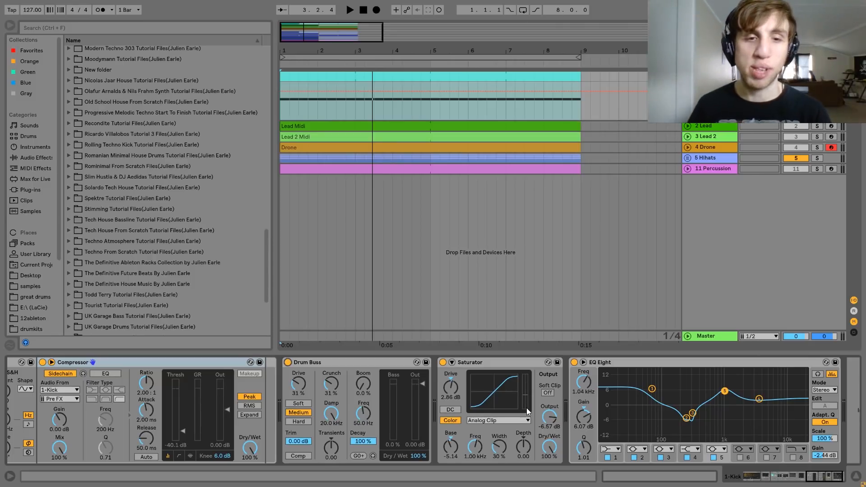
- Play the kick while switching the Drum Buss off and on again, and stop playback
{"action": "key", "text": "space"}
{"action": "left_click", "coordinate": [288, 362]}
{"action": "left_click", "coordinate": [287, 363]}
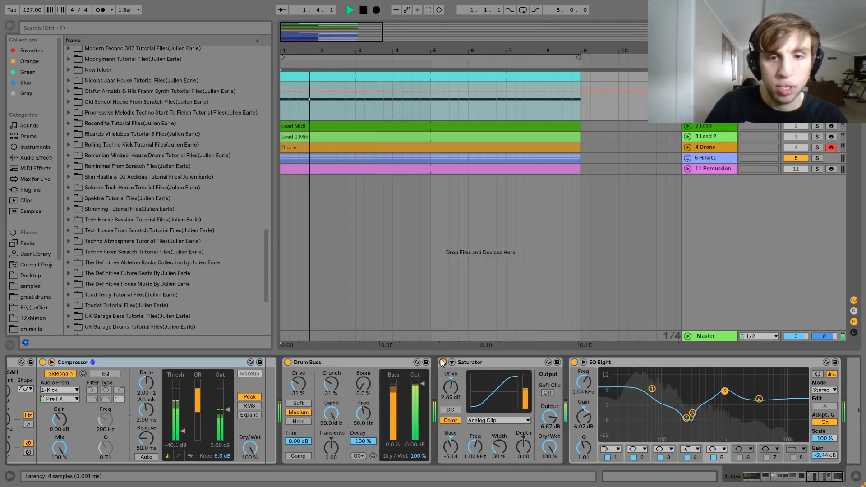
{"action": "key", "text": "space"}
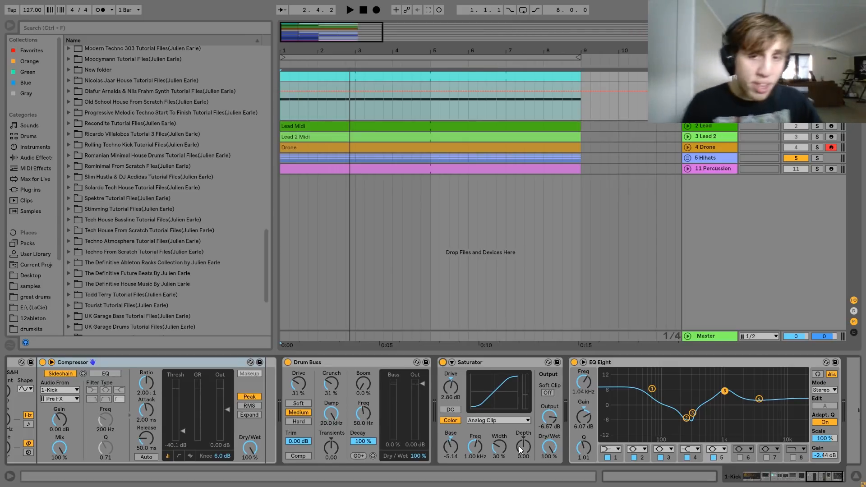
- Inspect the two low-mid cut bands in EQ Eight and play the kick briefly with the EQ active
{"action": "scroll", "coordinate": [519, 446], "scroll_direction": "right", "scroll_amount": 2}
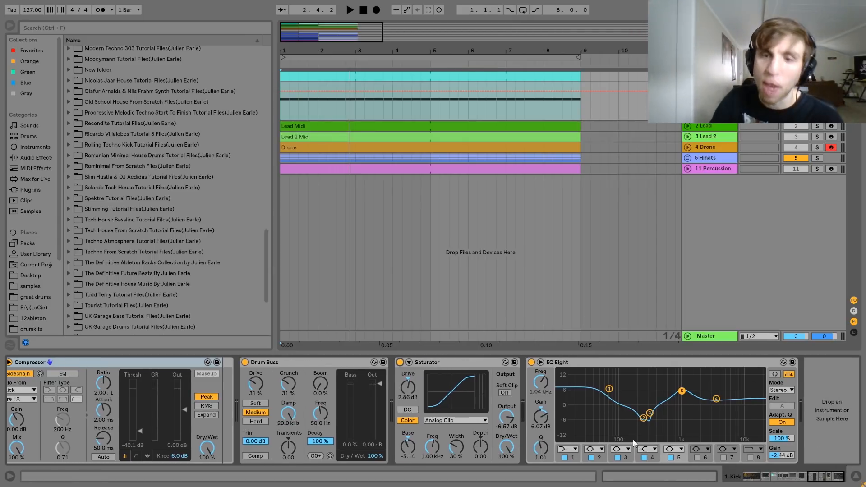
{"action": "left_click", "coordinate": [644, 419]}
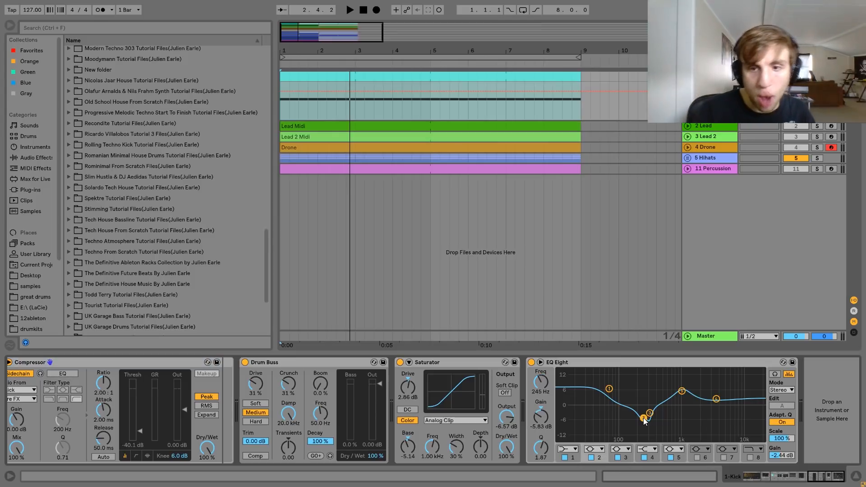
{"action": "left_click", "coordinate": [649, 413]}
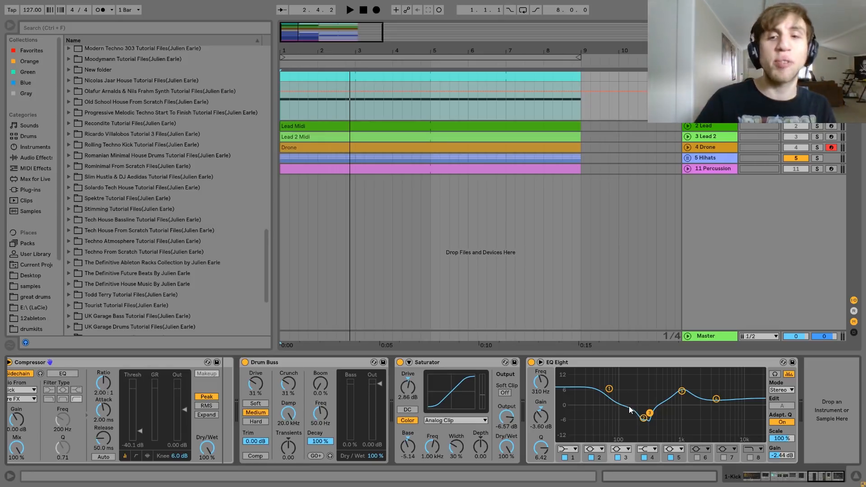
{"action": "key", "text": "space"}
{"action": "key", "text": "space"}
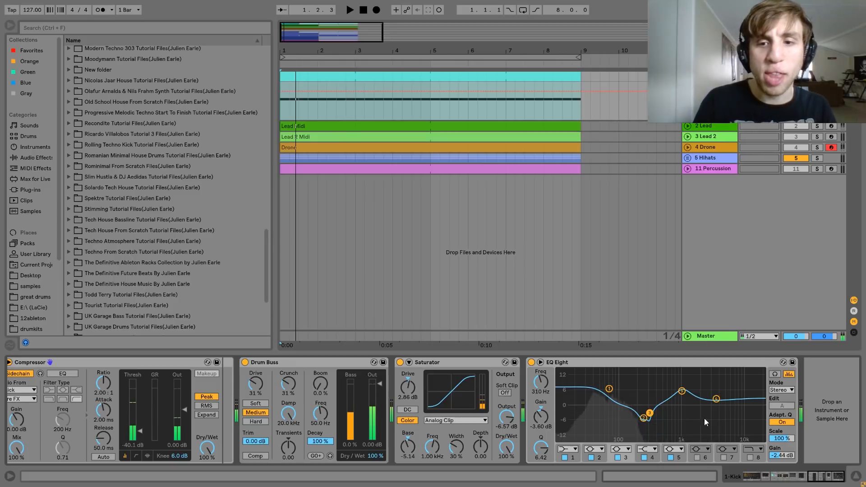
- Compare the kick with EQ Eight bypassed and active during playback, leaving the EQ active
{"action": "left_click", "coordinate": [531, 363]}
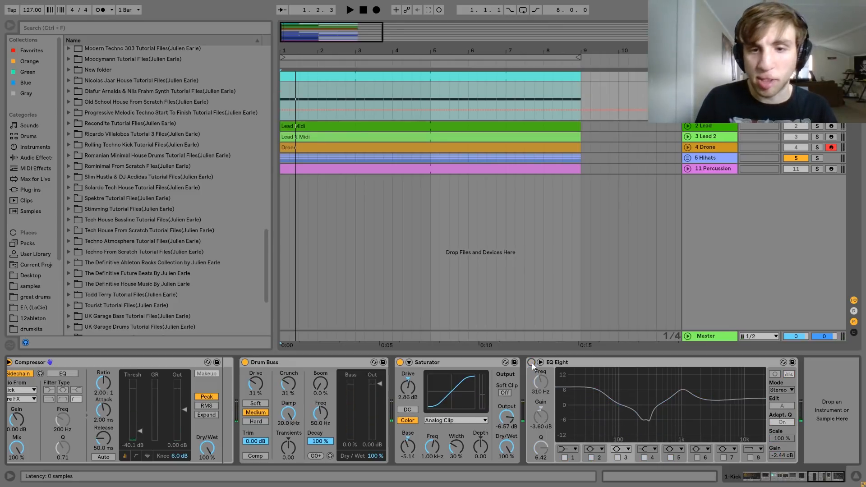
{"action": "key", "text": "space"}
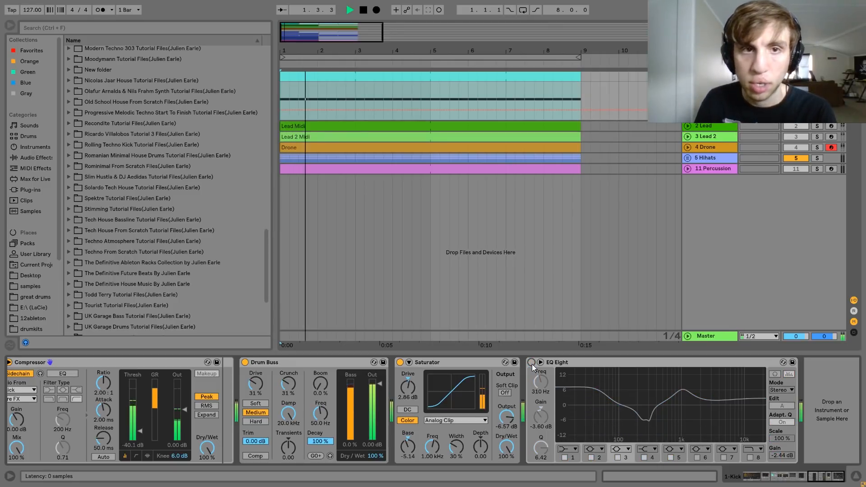
{"action": "left_click", "coordinate": [532, 364]}
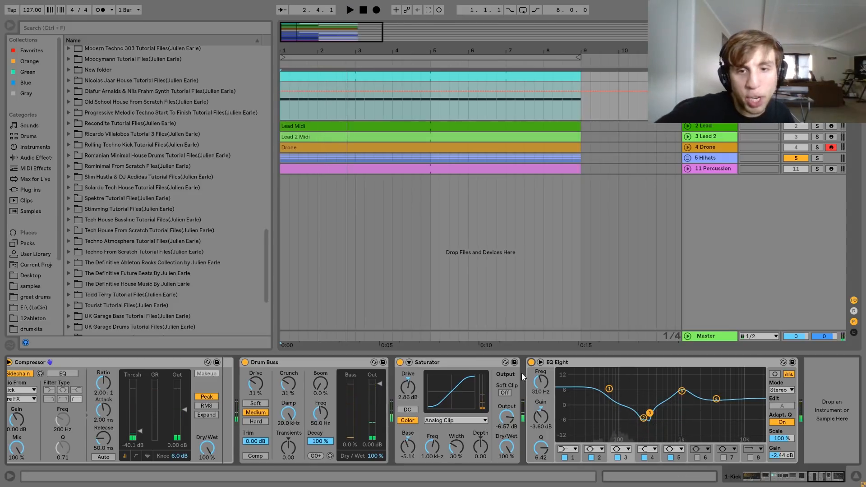
{"action": "left_click", "coordinate": [530, 363]}
{"action": "key", "text": "space"}
{"action": "left_click", "coordinate": [531, 362]}
{"action": "key", "text": "space"}
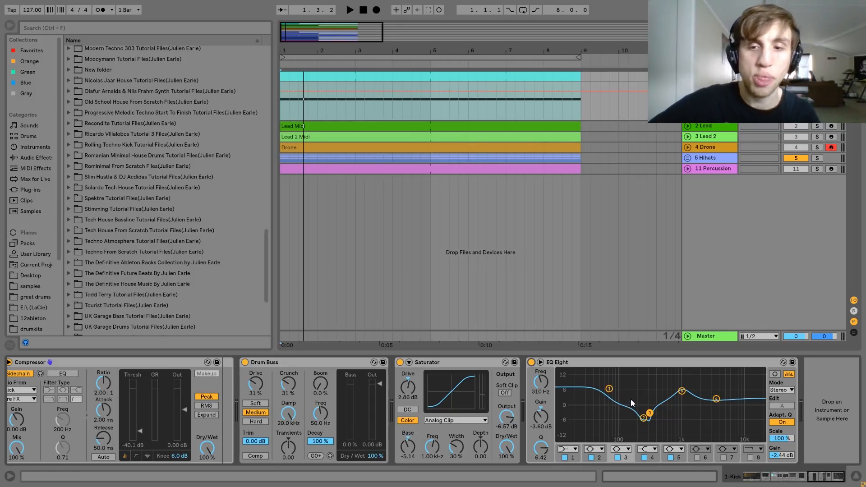
- Select EQ Eight's band 5 boost and audition the kick with it
{"action": "left_click", "coordinate": [683, 392]}
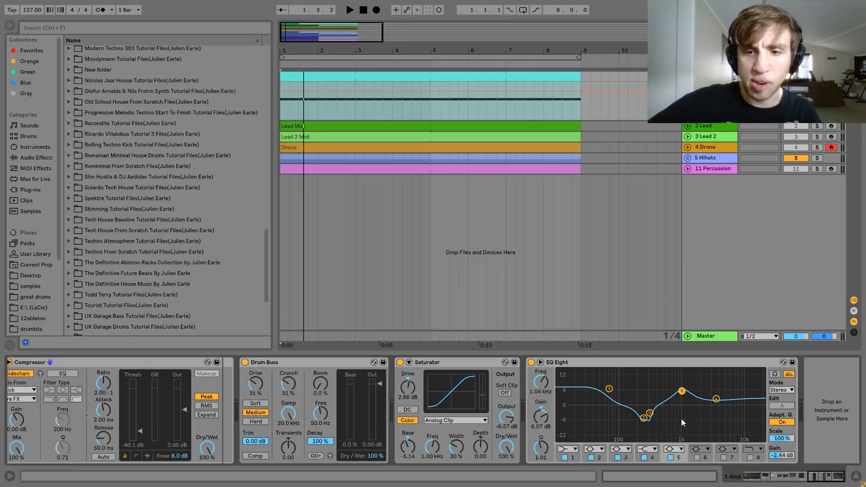
{"action": "key", "text": "space"}
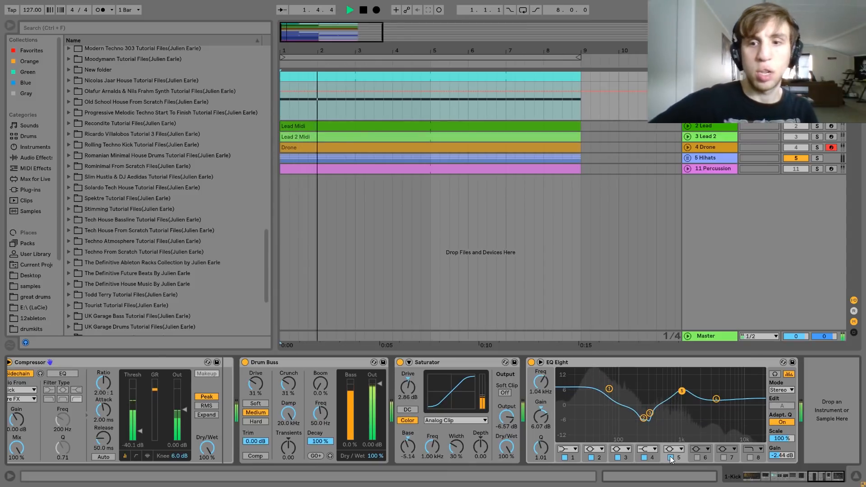
{"action": "key", "text": "space"}
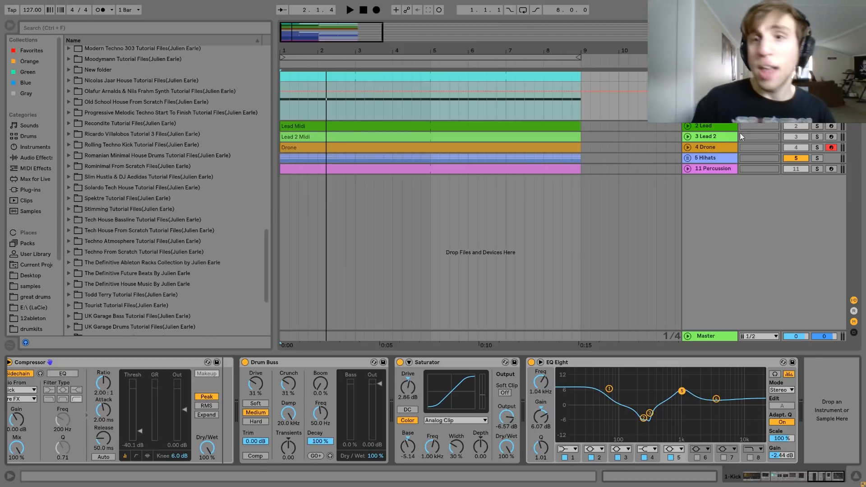
- Select and unfold the Lead track, solo it and play its Lead Midi clip
{"action": "left_click", "coordinate": [705, 127]}
{"action": "left_click", "coordinate": [689, 126]}
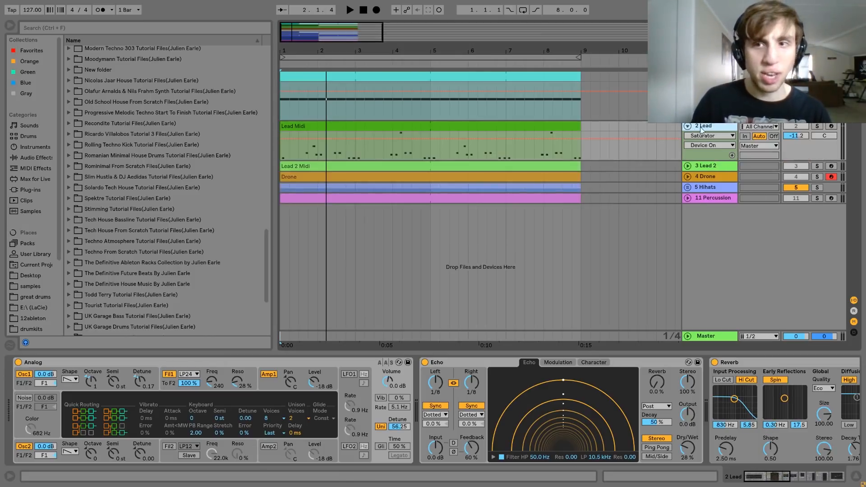
{"action": "left_click", "coordinate": [817, 126]}
{"action": "left_click", "coordinate": [562, 126]}
{"action": "key", "text": "space"}
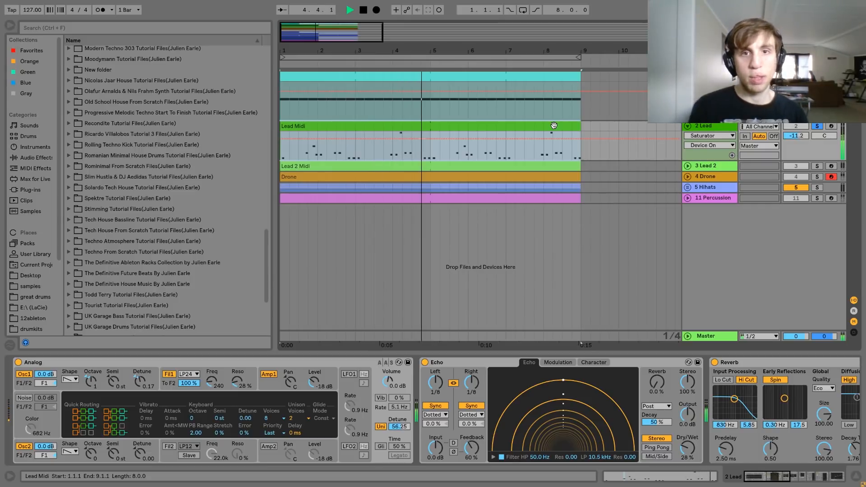
{"action": "key", "text": "space"}
- Open the Lead Midi clip's notes and examine the opening G1, A#1, D2 and A1 notes and the high note in bar 4
{"action": "double_click", "coordinate": [552, 126]}
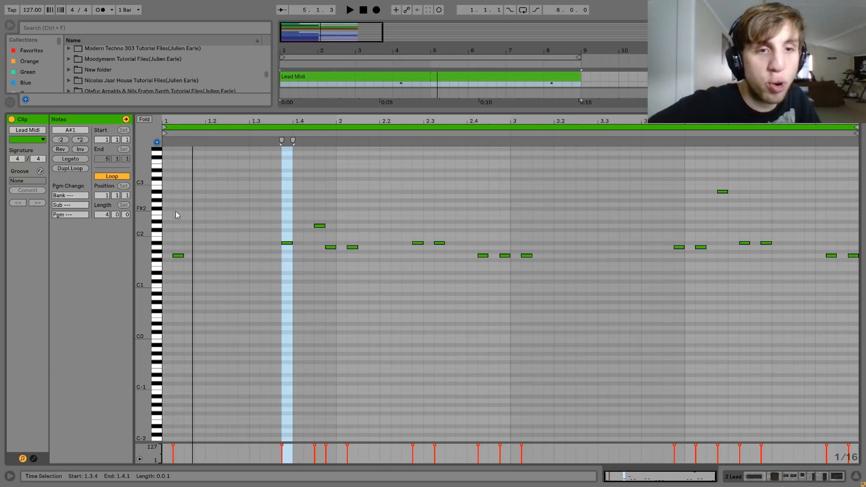
{"action": "left_click", "coordinate": [179, 255]}
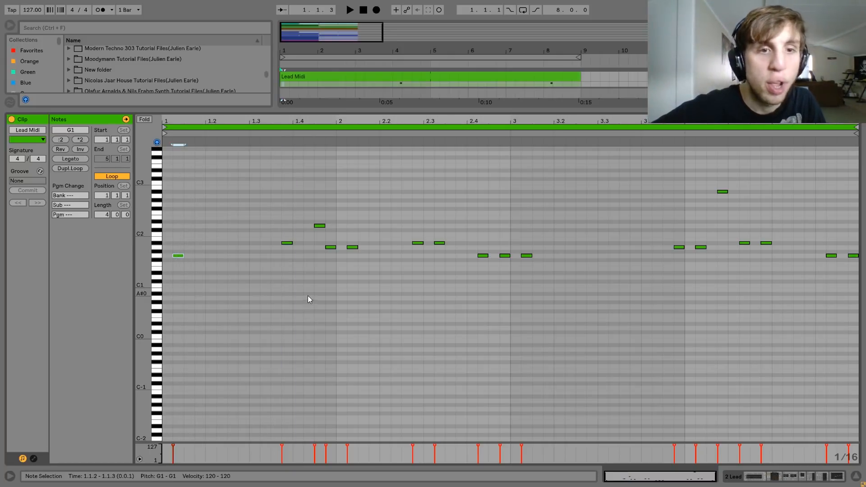
{"action": "left_click", "coordinate": [290, 243]}
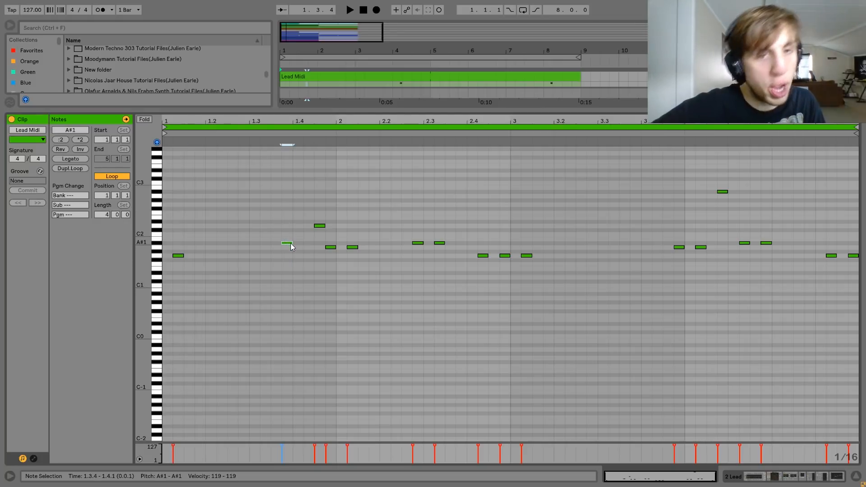
{"action": "left_click", "coordinate": [319, 225]}
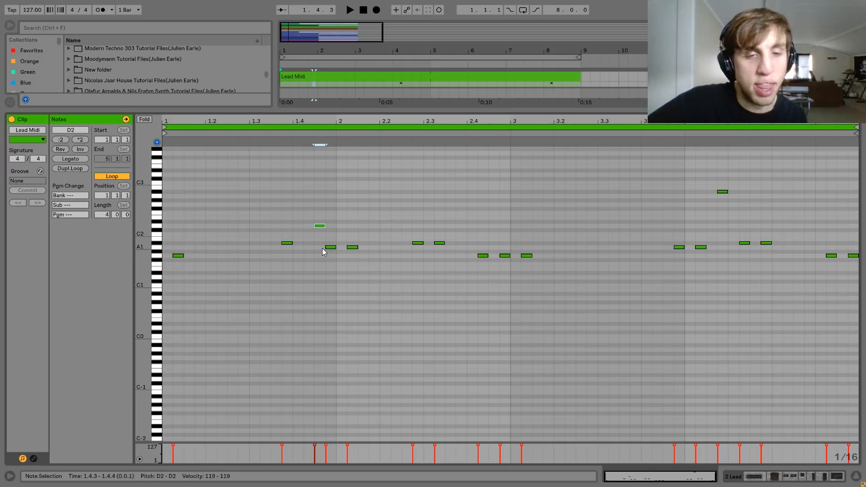
{"action": "left_click_drag", "start_coordinate": [323, 247], "coordinate": [400, 258]}
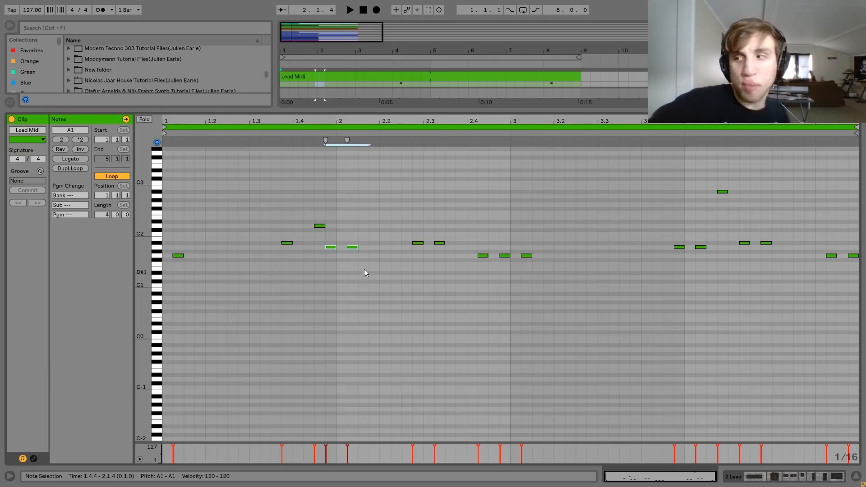
{"action": "left_click", "coordinate": [288, 244]}
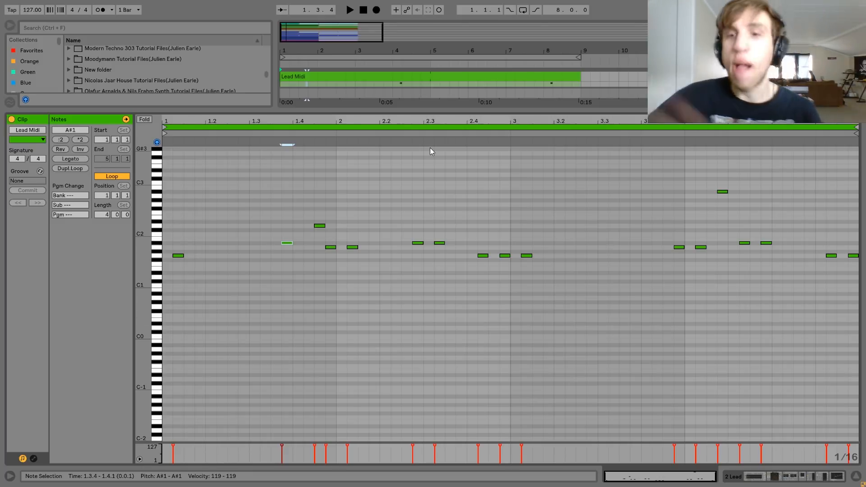
{"action": "left_click", "coordinate": [727, 201]}
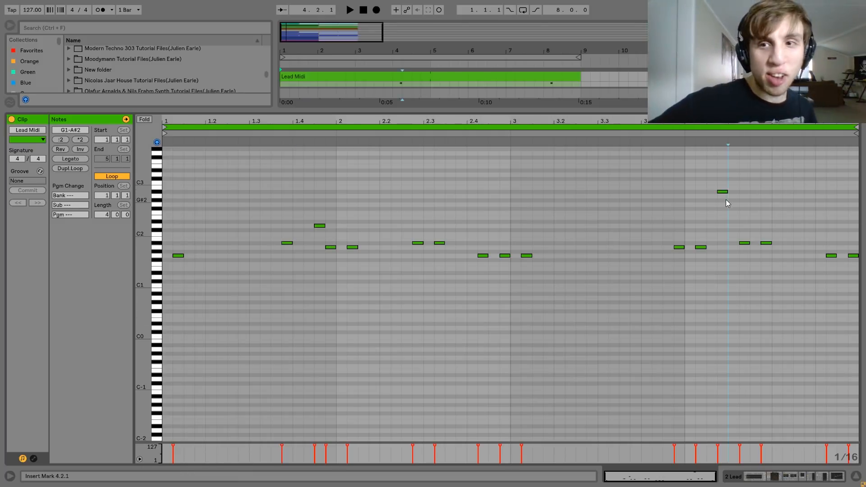
- Select the high A#2 note in bar 4 of the Lead Midi clip and audition the soloed lead melody
{"action": "left_click", "coordinate": [723, 192]}
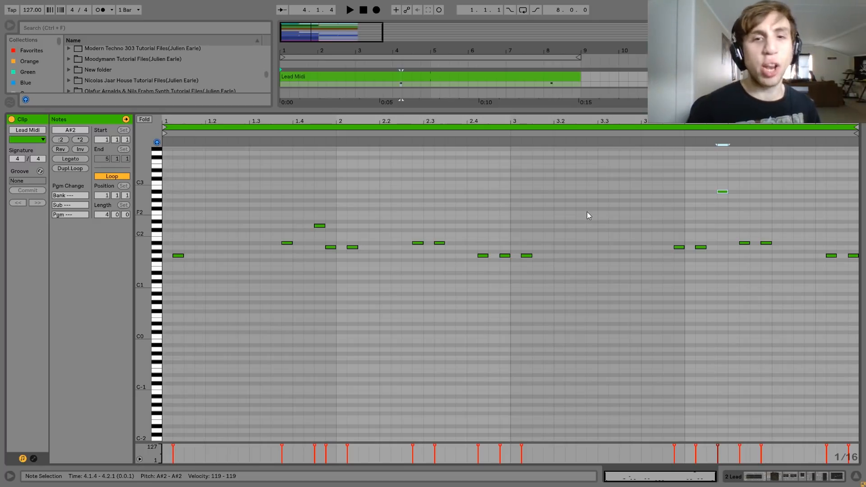
{"action": "key", "text": "space"}
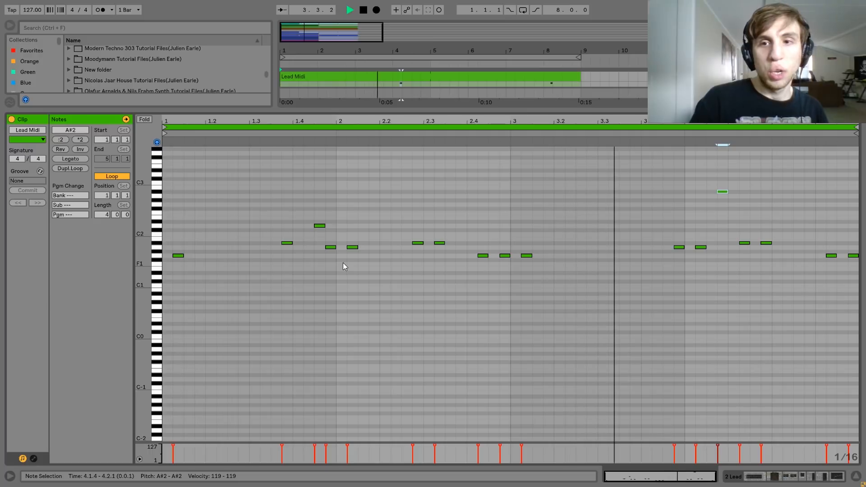
{"action": "key", "text": "space"}
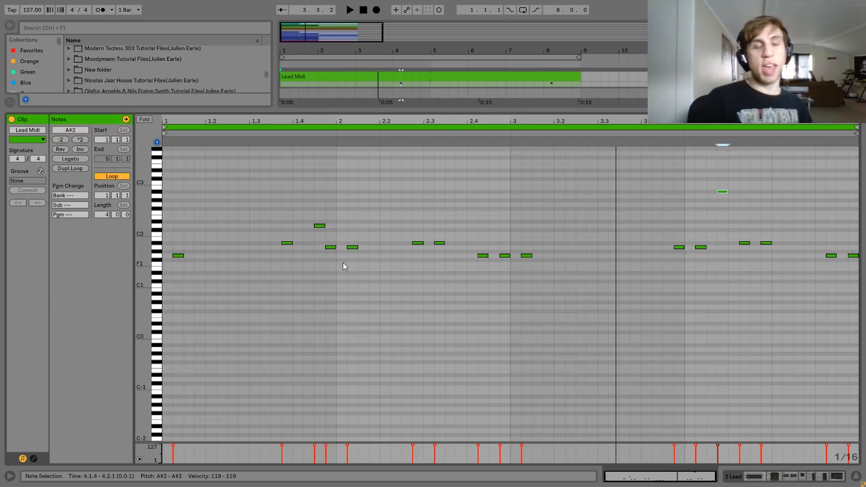
{"action": "key", "text": "space"}
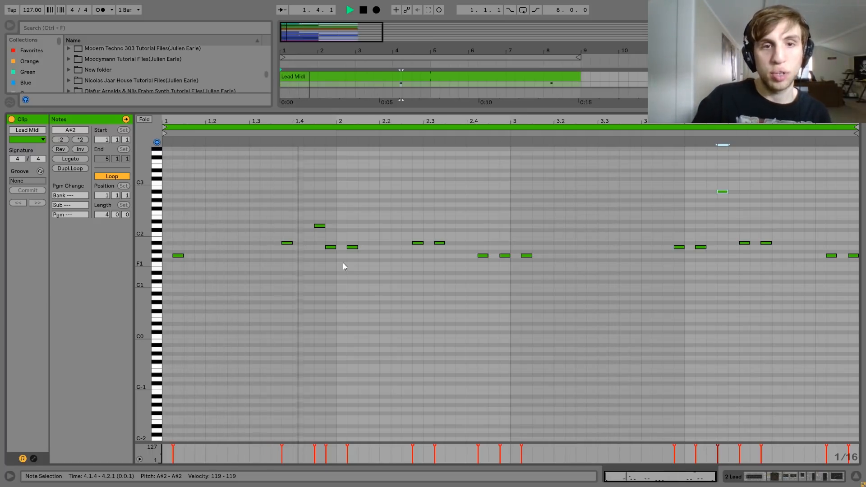
{"action": "key", "text": "space"}
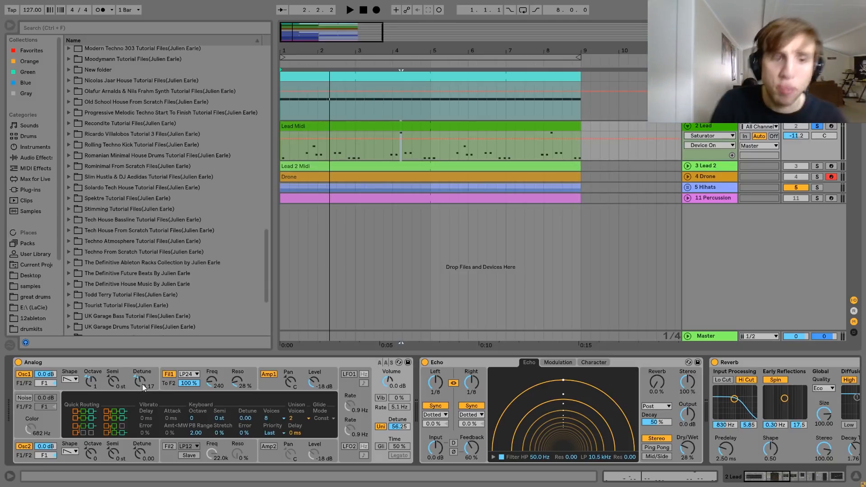
- Examine the filter 1 and amp 1 envelopes of the Lead track's Analog synth, auditioning the lead, and return to its global settings
{"action": "left_click", "coordinate": [167, 384]}
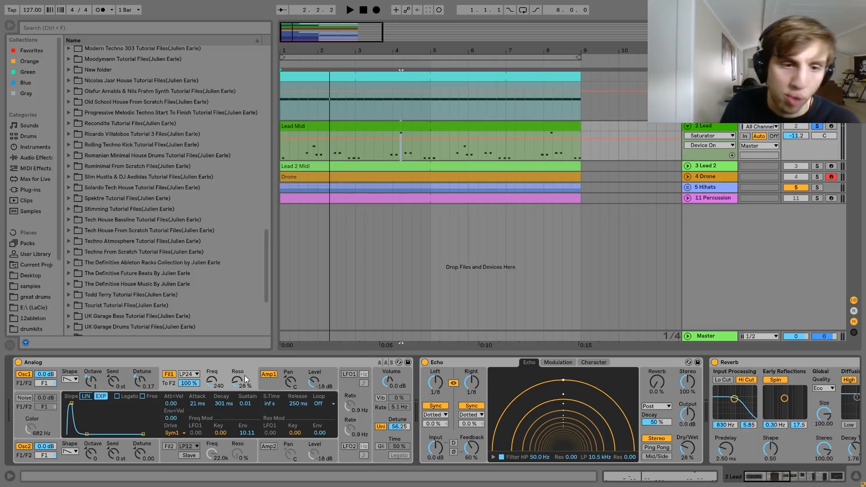
{"action": "key", "text": "space"}
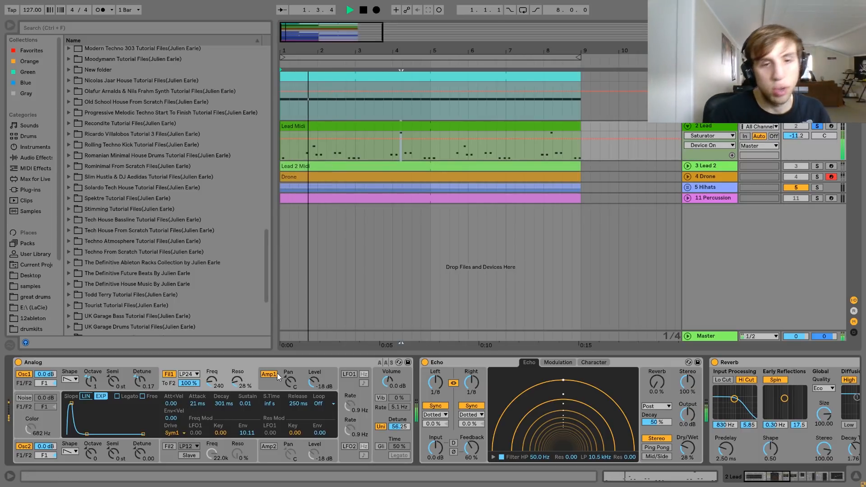
{"action": "key", "text": "space"}
{"action": "left_click", "coordinate": [270, 383]}
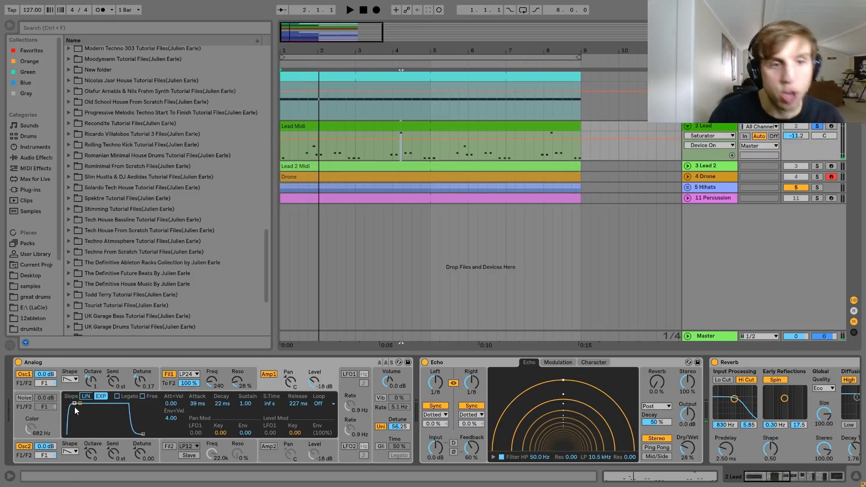
{"action": "left_click", "coordinate": [384, 415]}
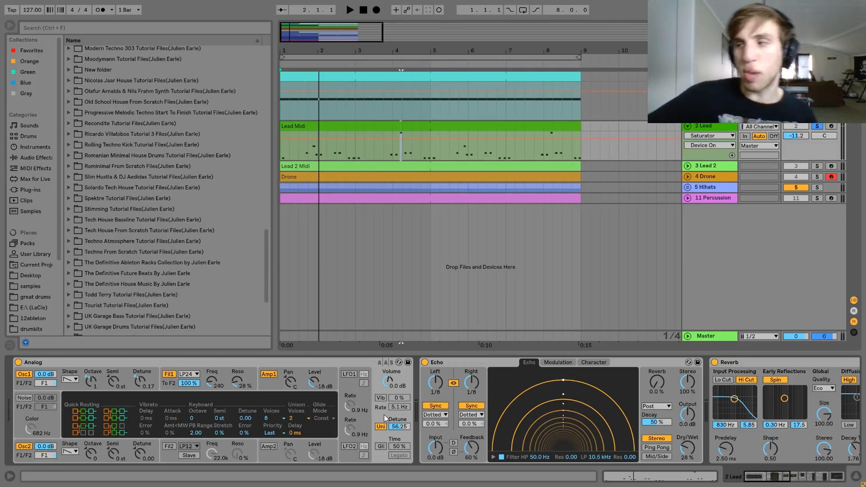
- Compare the lead with Analog's unison off and on during playback, leaving unison on
{"action": "left_click", "coordinate": [379, 427]}
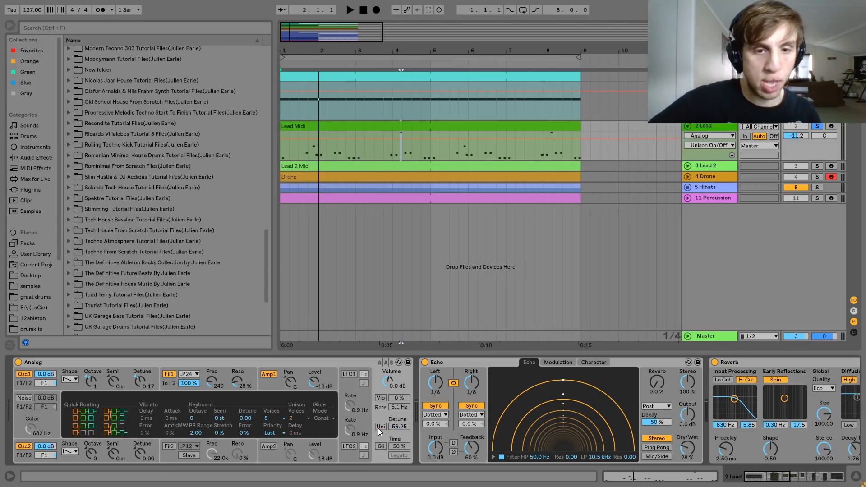
{"action": "key", "text": "space"}
{"action": "left_click", "coordinate": [379, 427]}
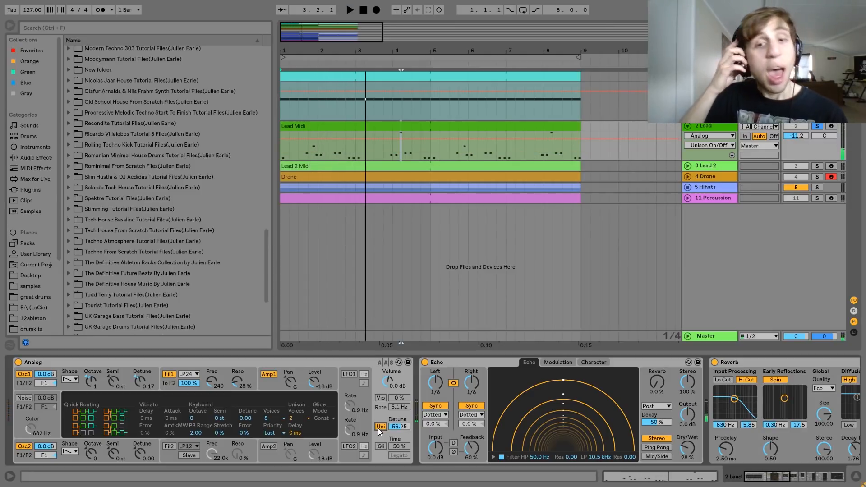
- Compare the lead with Echo and Reverb bypassed and active during playback, leaving both effects active
{"action": "scroll", "coordinate": [378, 429], "scroll_direction": "right", "scroll_amount": 5}
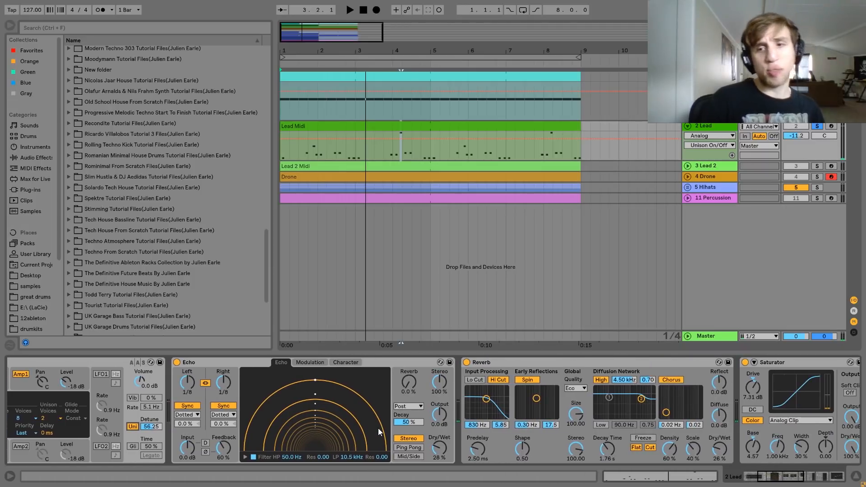
{"action": "left_click", "coordinate": [467, 362]}
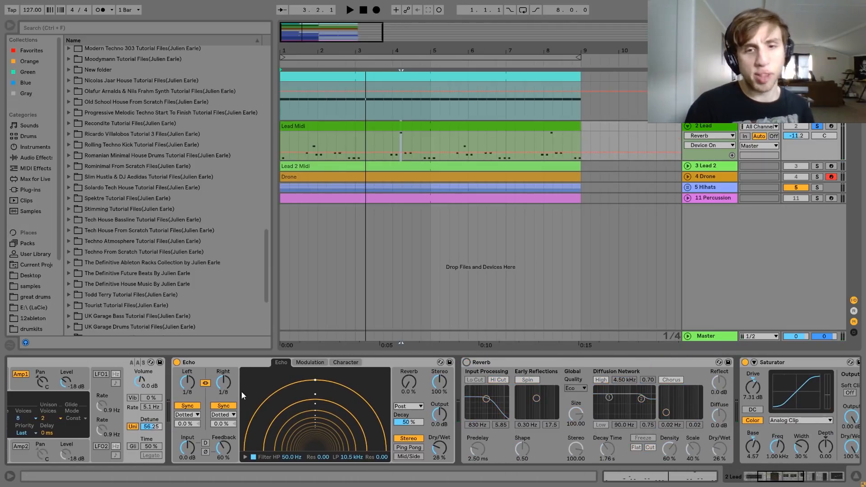
{"action": "left_click", "coordinate": [177, 362]}
{"action": "key", "text": "space"}
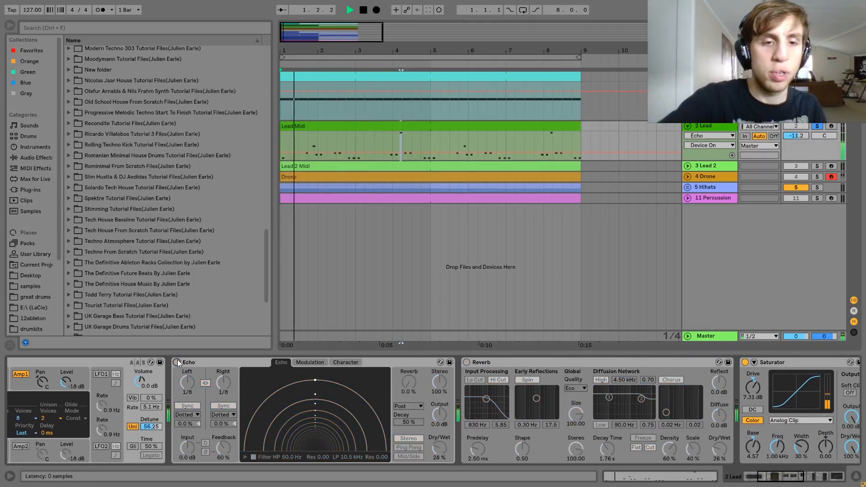
{"action": "left_click", "coordinate": [177, 362]}
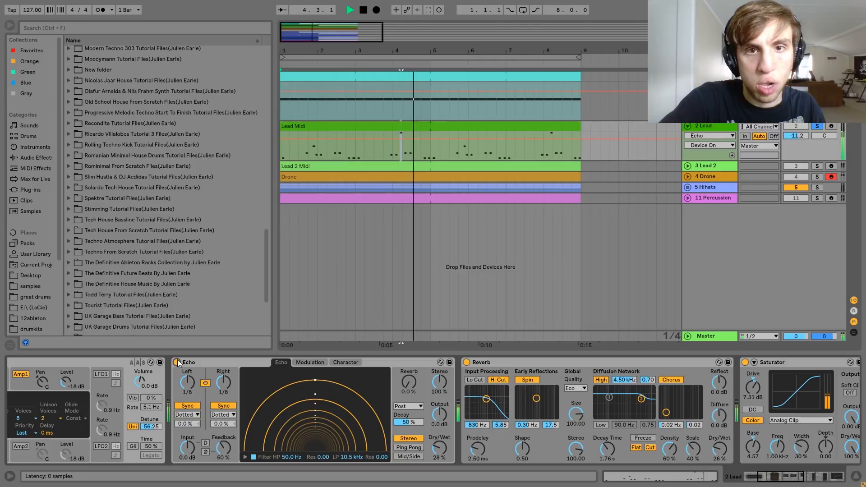
{"action": "key", "text": "space"}
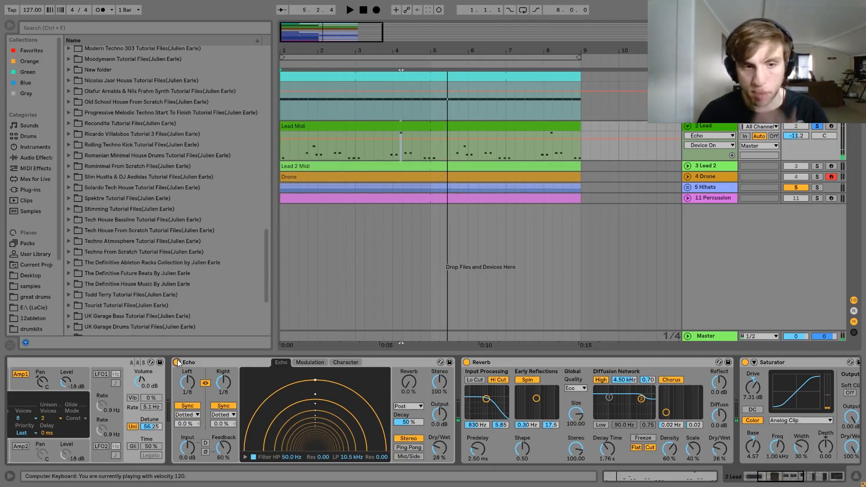
{"action": "scroll", "coordinate": [373, 332], "scroll_direction": "right", "scroll_amount": 5}
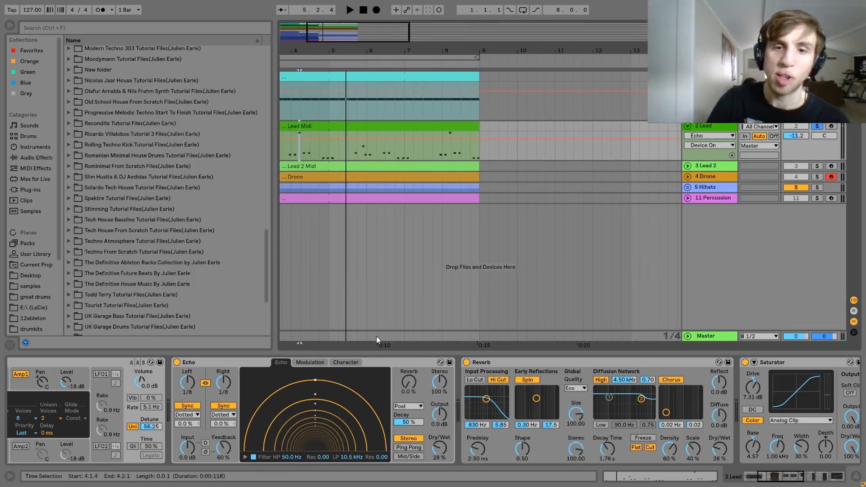
{"action": "scroll", "coordinate": [384, 240], "scroll_direction": "left", "scroll_amount": 5}
{"action": "scroll", "coordinate": [578, 429], "scroll_direction": "right", "scroll_amount": 5}
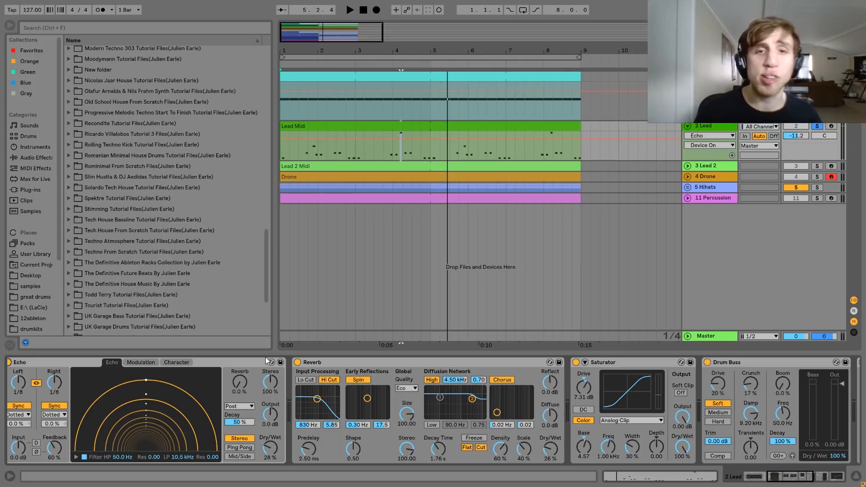
{"action": "key", "text": "space"}
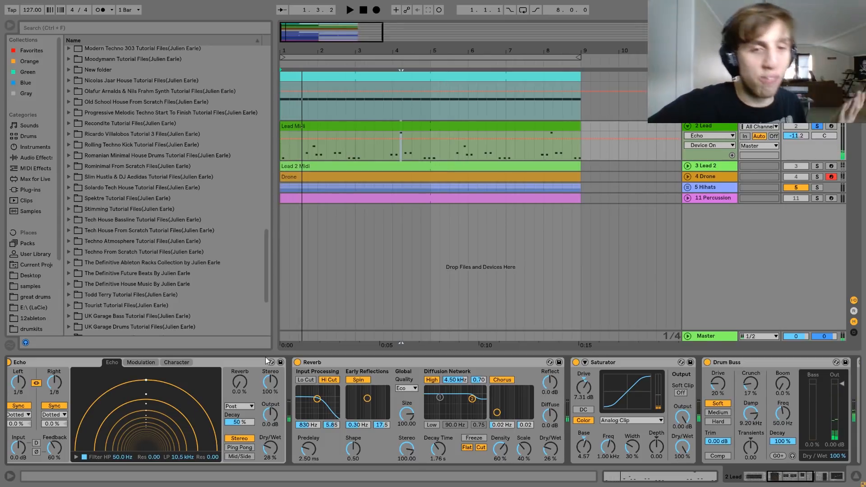
- Compare the lead with Saturator and Drum Buss bypassed and active during playback, leaving both devices active
{"action": "scroll", "coordinate": [176, 392], "scroll_direction": "right", "scroll_amount": 5}
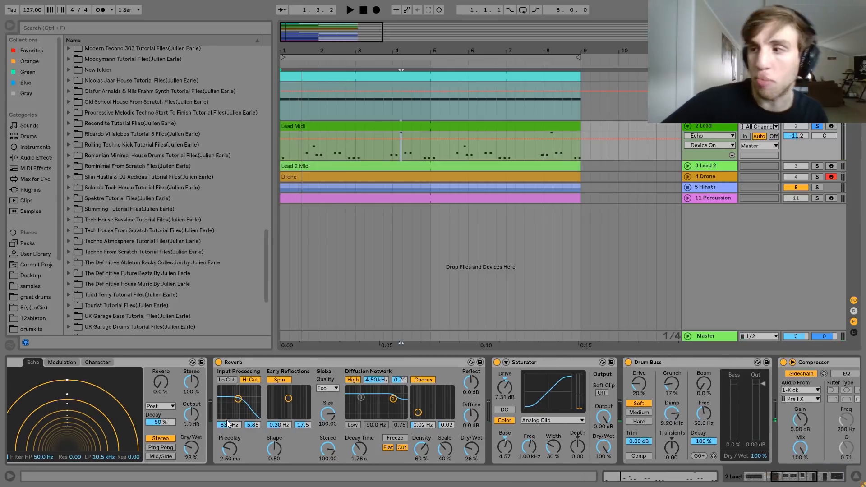
{"action": "scroll", "coordinate": [226, 421], "scroll_direction": "right", "scroll_amount": 10}
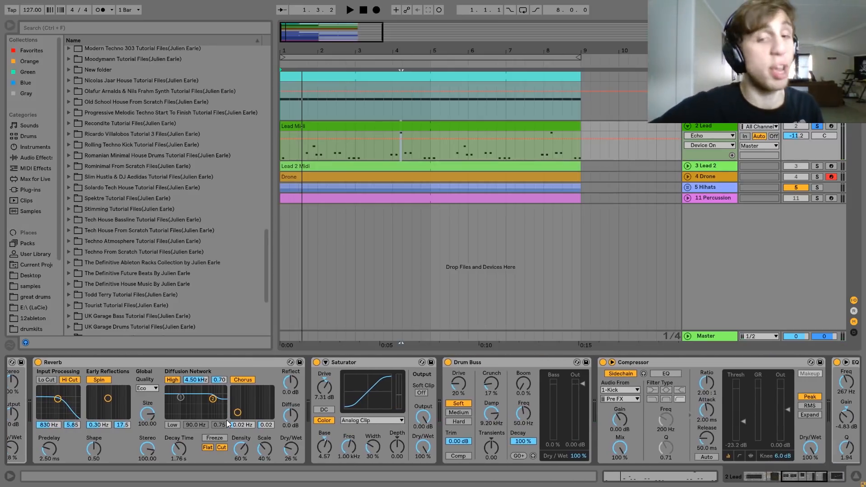
{"action": "left_click", "coordinate": [449, 362]}
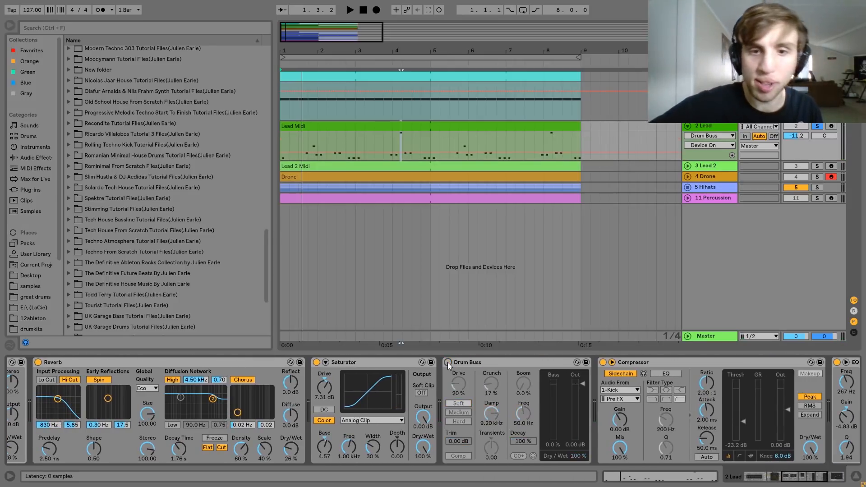
{"action": "left_click", "coordinate": [317, 363]}
{"action": "key", "text": "space"}
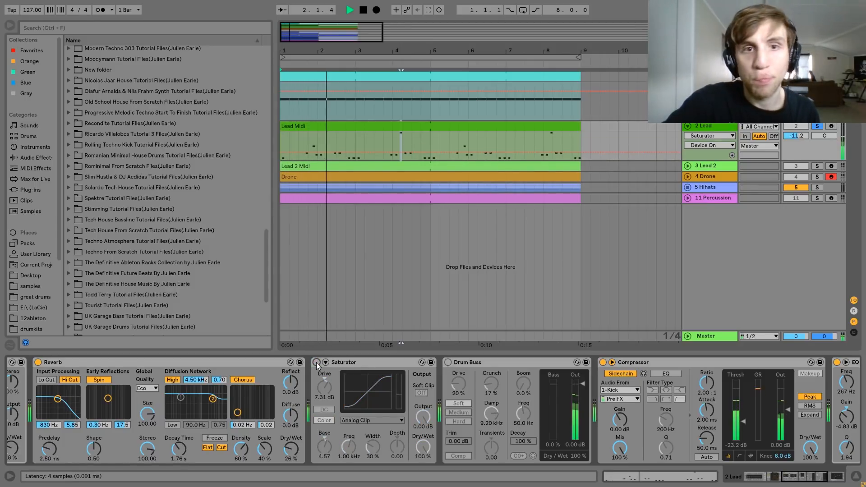
{"action": "left_click", "coordinate": [317, 362]}
{"action": "key", "text": "ctrl+z"}
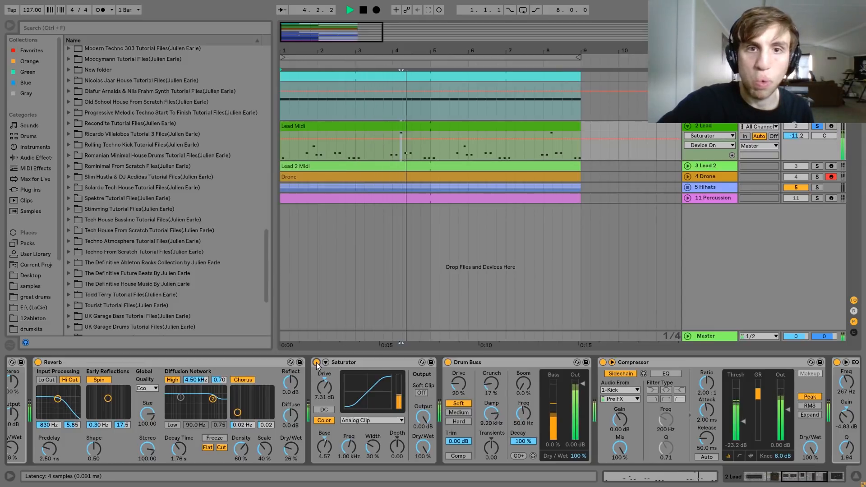
{"action": "key", "text": "space"}
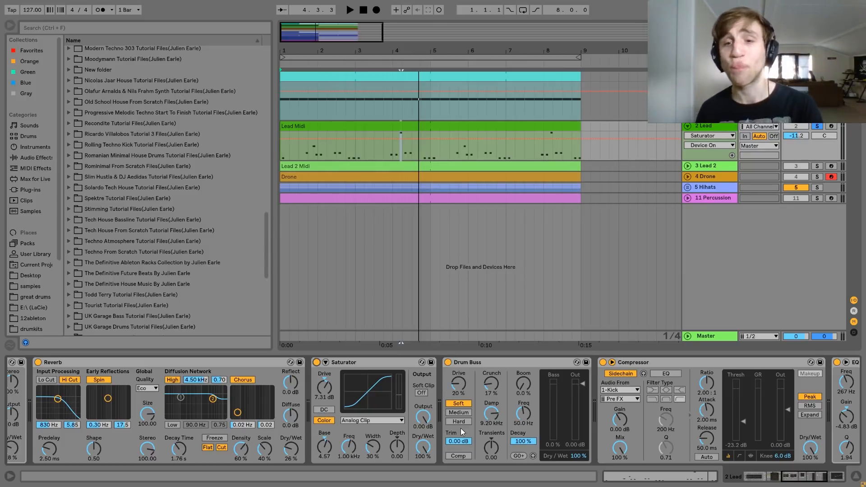
- Compare the lead with its EQ Eight bypassed and active during playback, leaving the EQ active
{"action": "scroll", "coordinate": [462, 429], "scroll_direction": "down", "scroll_amount": 6}
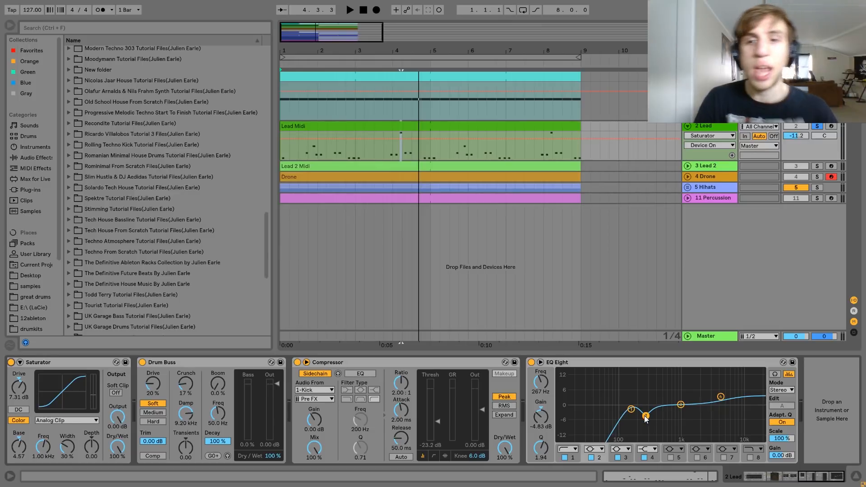
{"action": "left_click", "coordinate": [532, 364]}
{"action": "key", "text": "space"}
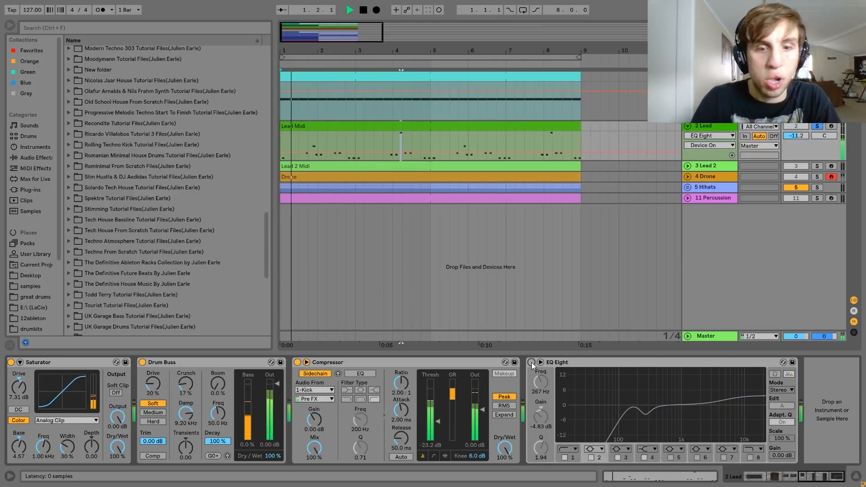
{"action": "left_click", "coordinate": [532, 364]}
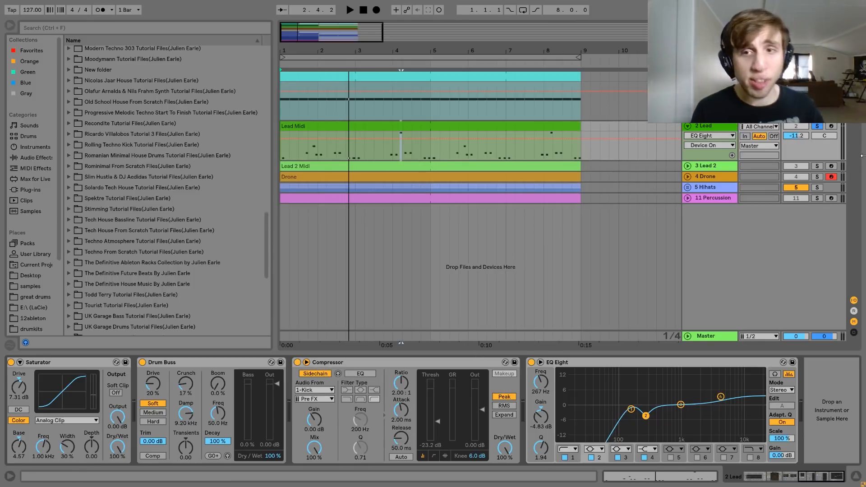
- Solo and unfold the Lead 2 track, audition it, and select its Lead 2 Midi clip to show the track's devices
{"action": "left_click", "coordinate": [819, 166]}
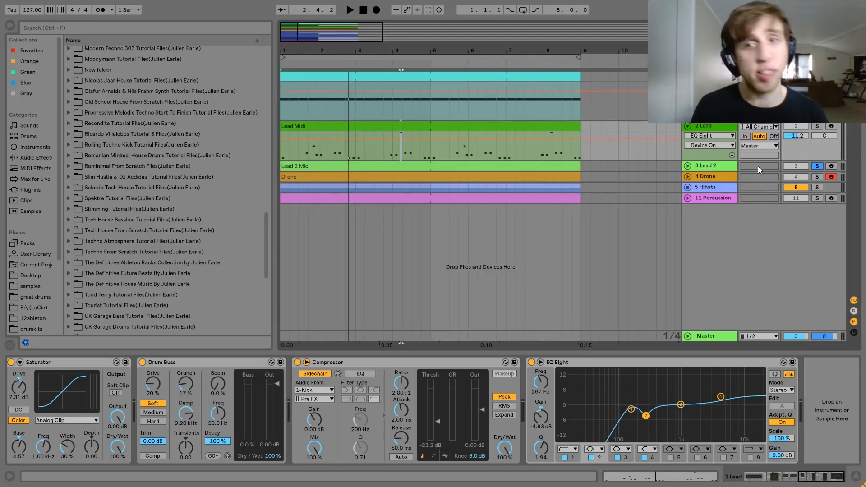
{"action": "left_click", "coordinate": [688, 166]}
{"action": "key", "text": "space"}
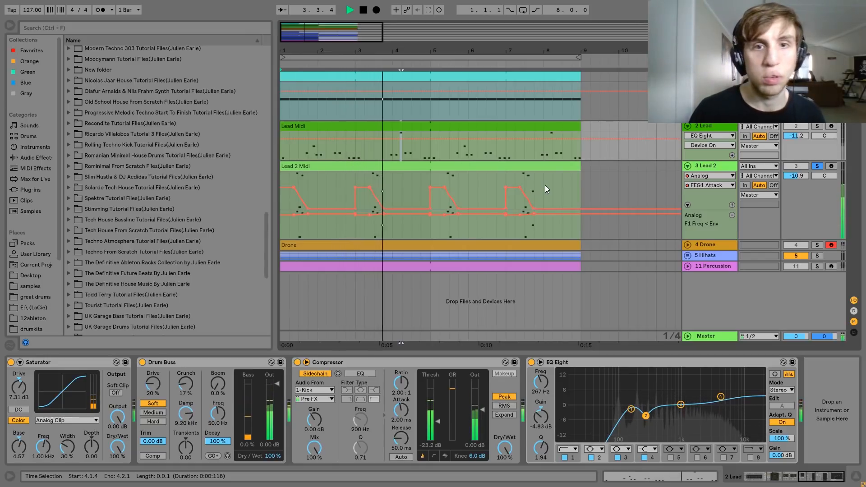
{"action": "key", "text": "space"}
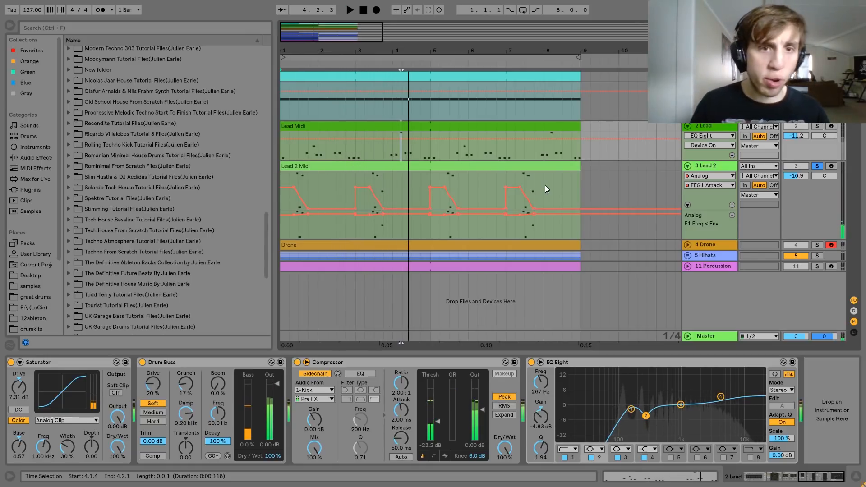
{"action": "double_click", "coordinate": [545, 188]}
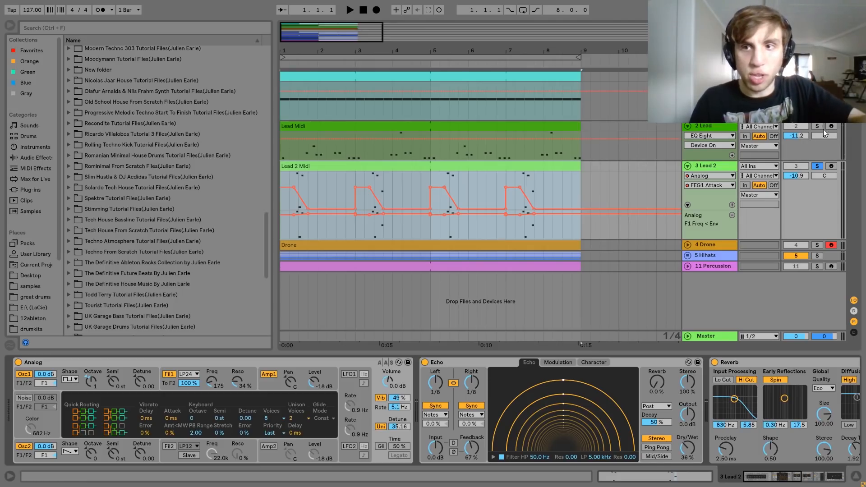
- Audition Lead 2 together with the soloed Lead track, unsolo Lead, and play Lead 2 alone from the start
{"action": "key", "text": "space"}
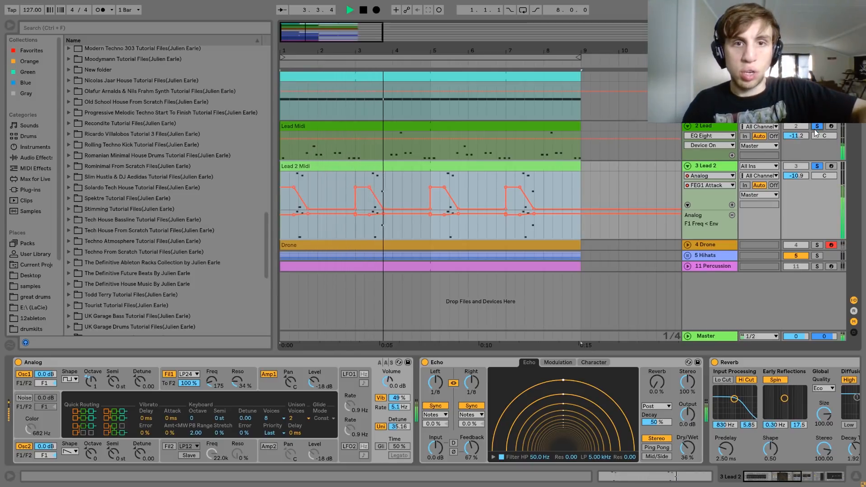
{"action": "left_click", "coordinate": [815, 129]}
{"action": "key", "text": "space"}
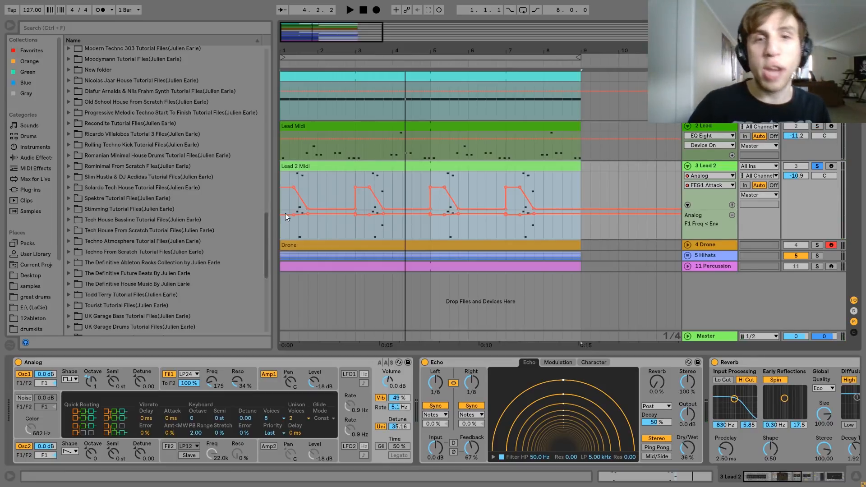
{"action": "key", "text": "space"}
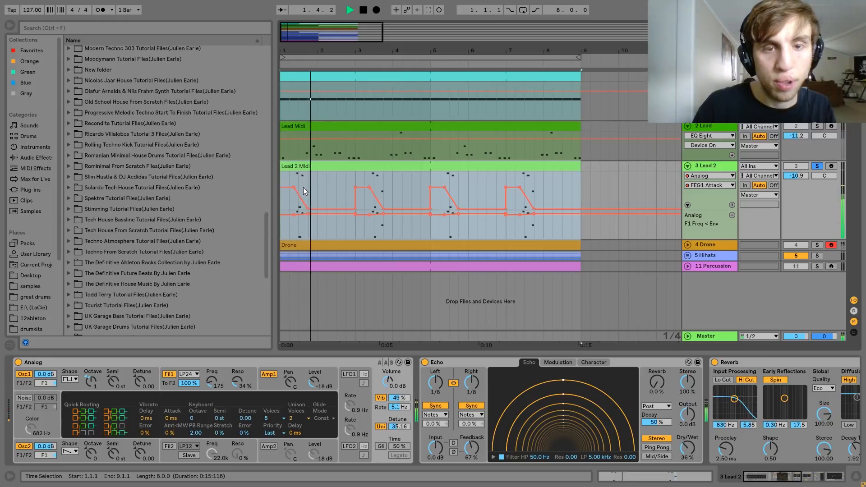
- Audition the soloed Lead 2 track from the start several times, stopping playback after each pass
{"action": "key", "text": "space"}
{"action": "left_click", "coordinate": [319, 126]}
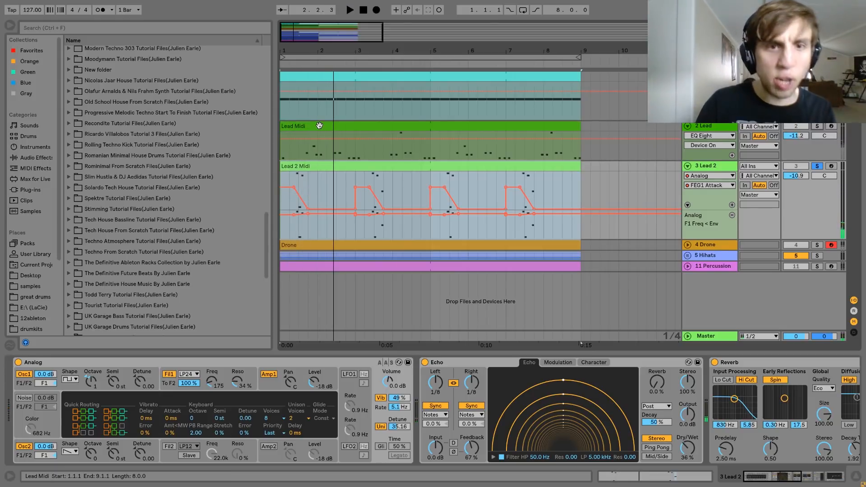
{"action": "key", "text": "space"}
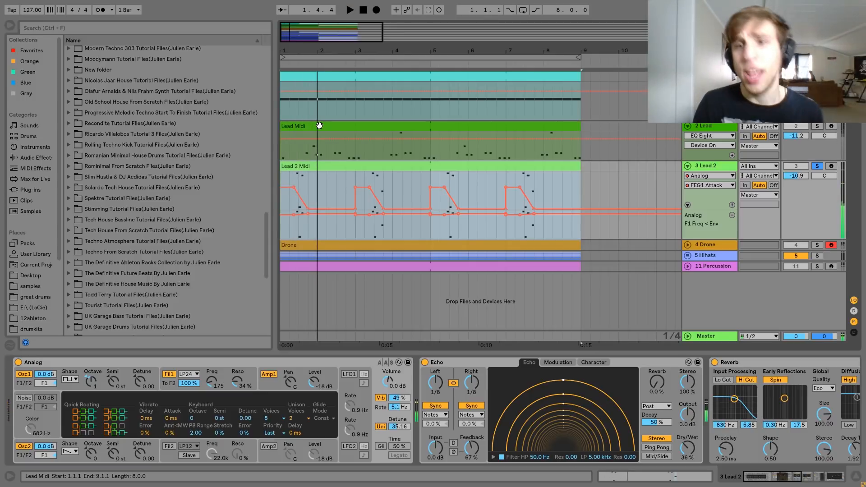
{"action": "key", "text": "space"}
{"action": "key", "text": "space"}
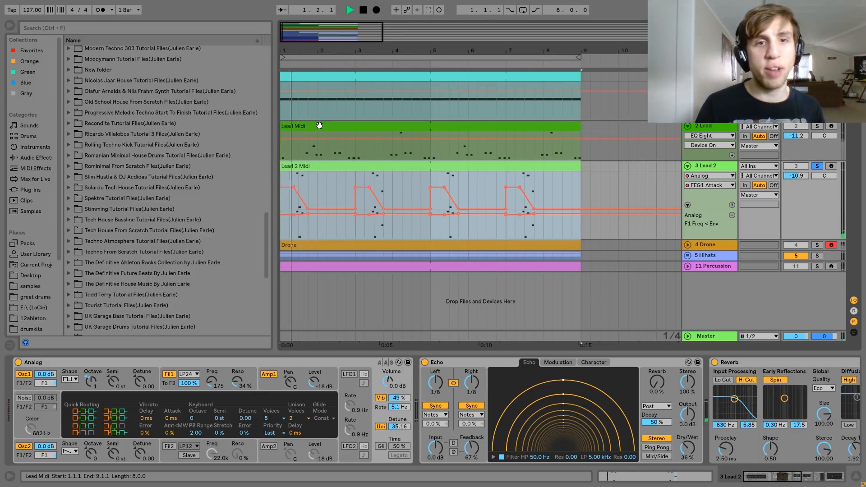
{"action": "key", "text": "space"}
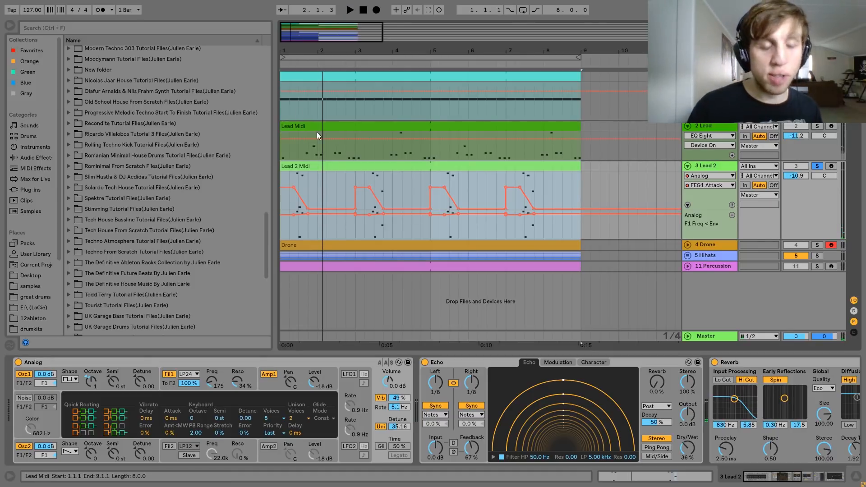
- Open the Lead 2 Midi clip's notes and examine the three-note group in bar 1 and the four-note group in bar 3
{"action": "double_click", "coordinate": [308, 171]}
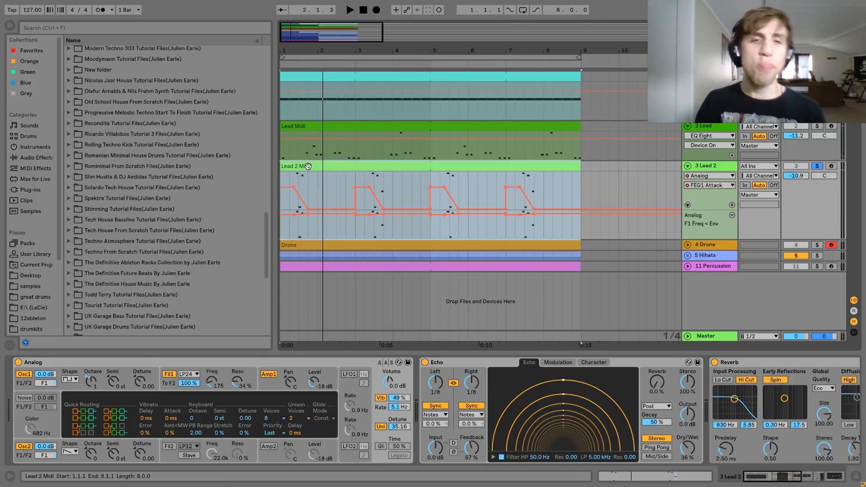
{"action": "left_click_drag", "start_coordinate": [243, 204], "coordinate": [258, 276]}
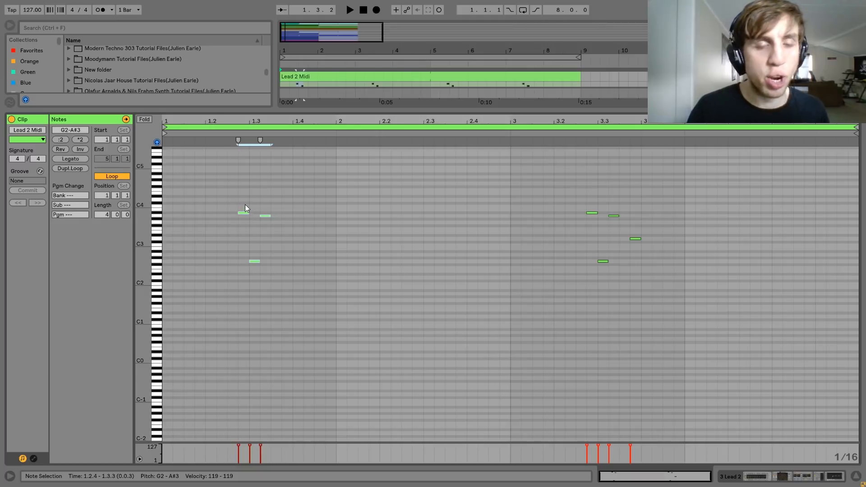
{"action": "left_click", "coordinate": [255, 280]}
{"action": "left_click", "coordinate": [255, 261]}
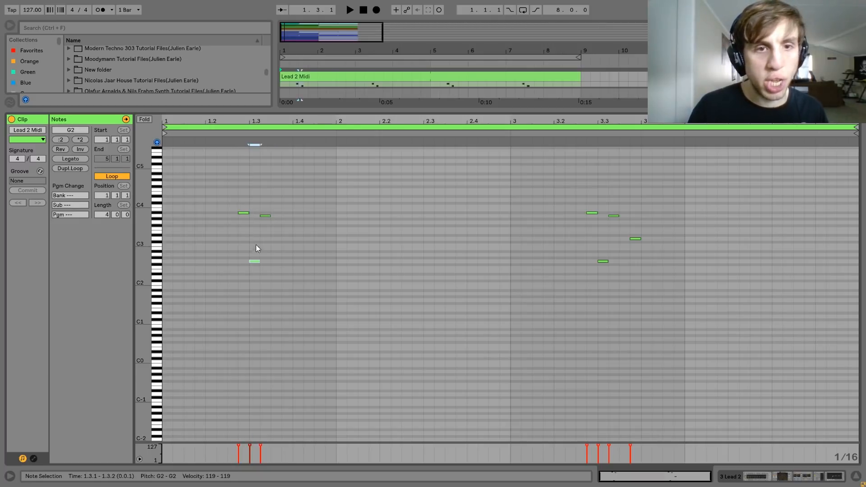
{"action": "left_click", "coordinate": [246, 213]}
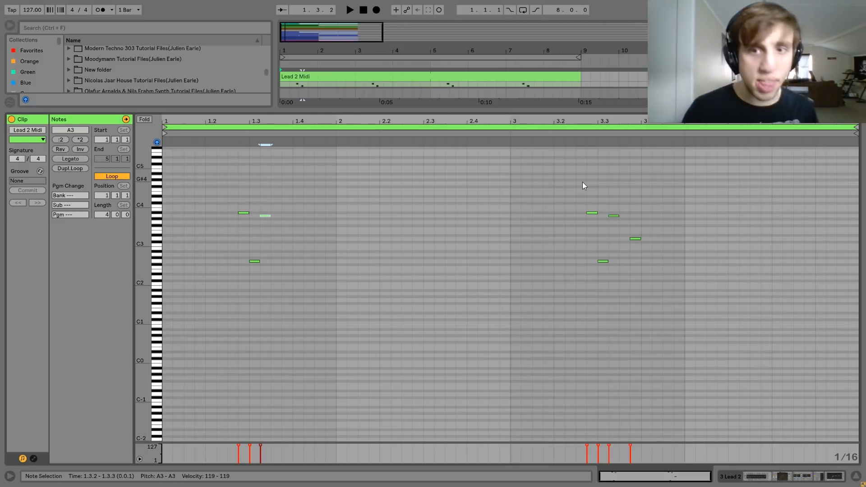
{"action": "left_click_drag", "start_coordinate": [592, 201], "coordinate": [637, 282]}
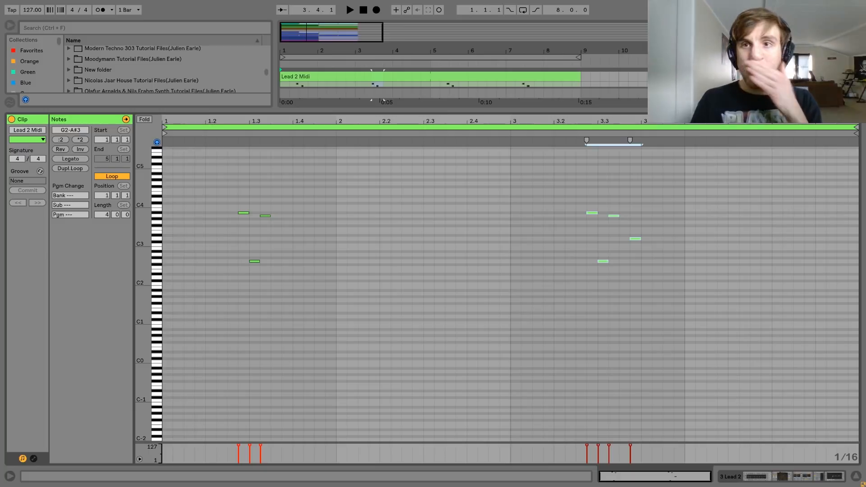
- Return to Lead 2's device chain and inspect the settings of Analog's Osc1 and Osc2
{"action": "key", "text": "shift+Tab"}
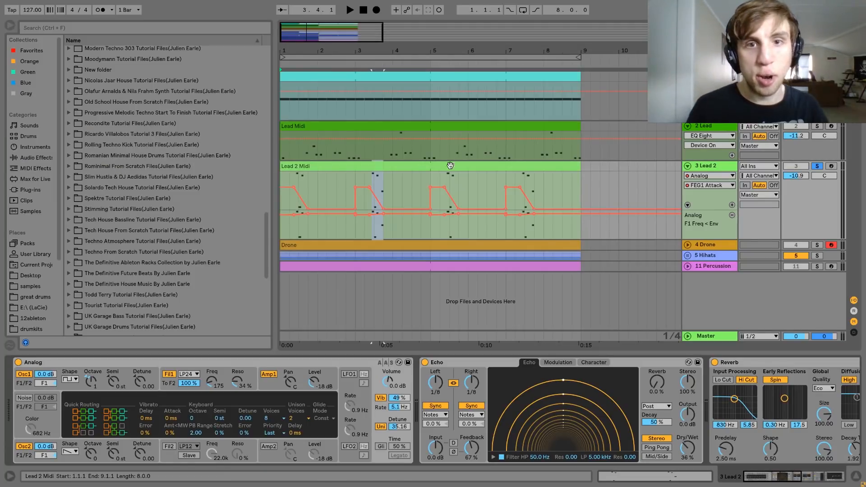
{"action": "left_click", "coordinate": [510, 232]}
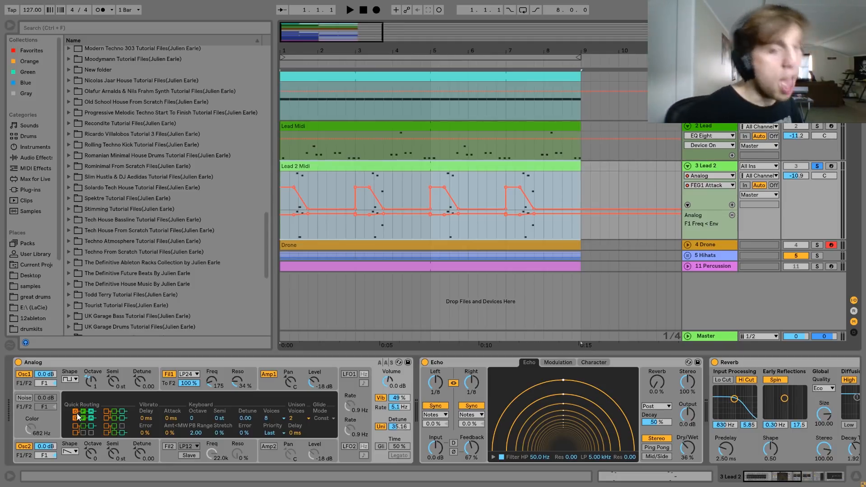
{"action": "left_click", "coordinate": [75, 380]}
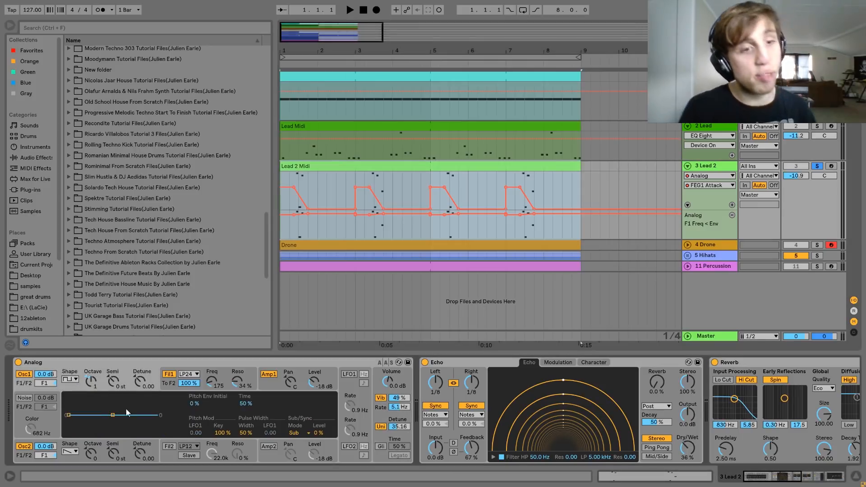
{"action": "left_click", "coordinate": [67, 459]}
{"action": "left_click", "coordinate": [75, 386]}
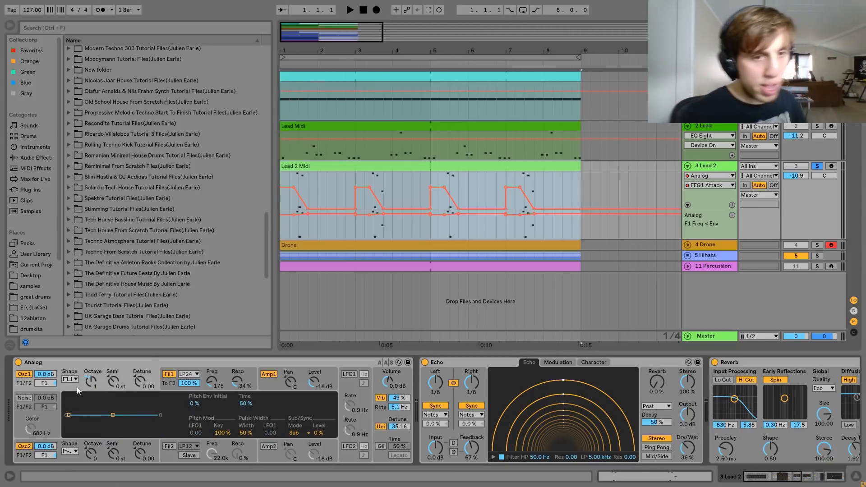
{"action": "left_click", "coordinate": [71, 442]}
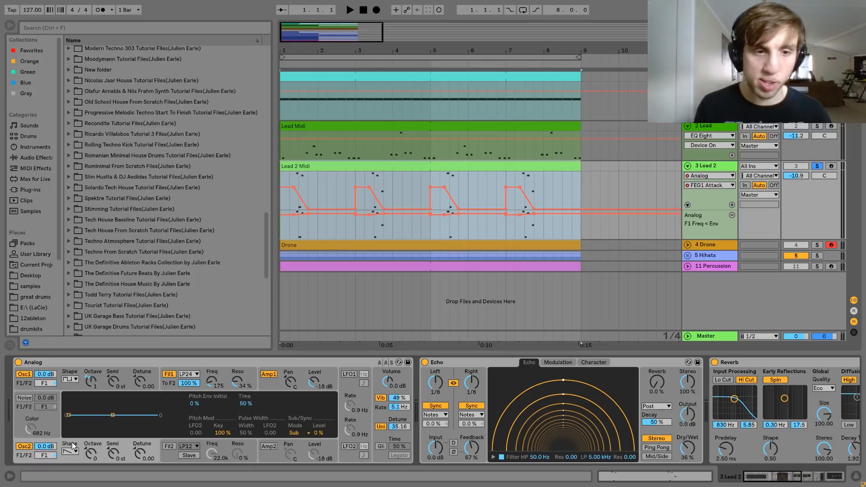
- Inspect Analog's Fil1 envelope, display the F1 Freq < Env automation, and audition Lead 2 with the envelope changing
{"action": "left_click", "coordinate": [165, 384]}
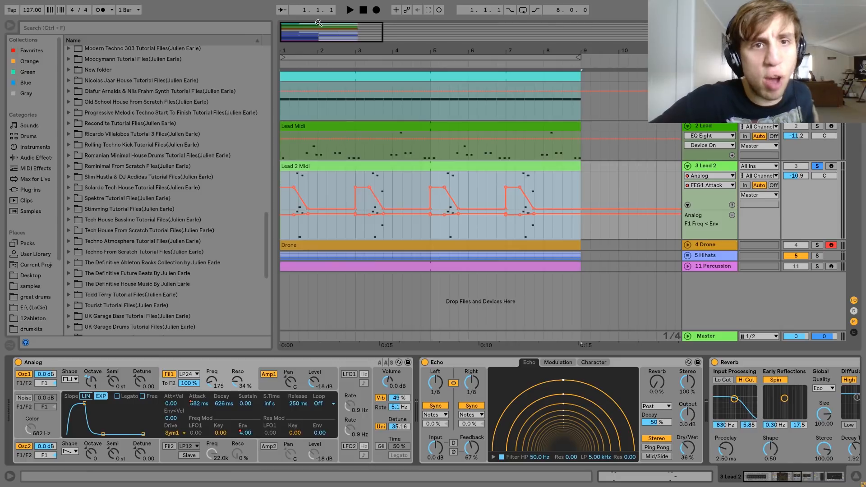
{"action": "left_click_drag", "start_coordinate": [291, 50], "coordinate": [269, 486]}
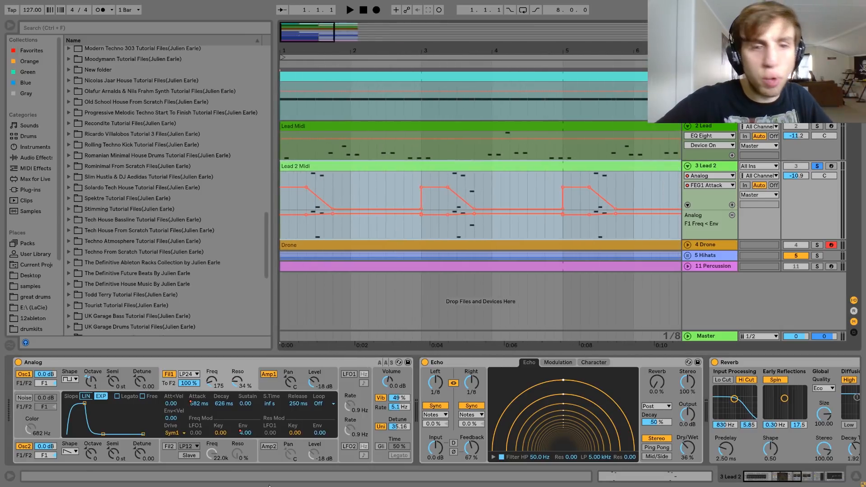
{"action": "key", "text": "space"}
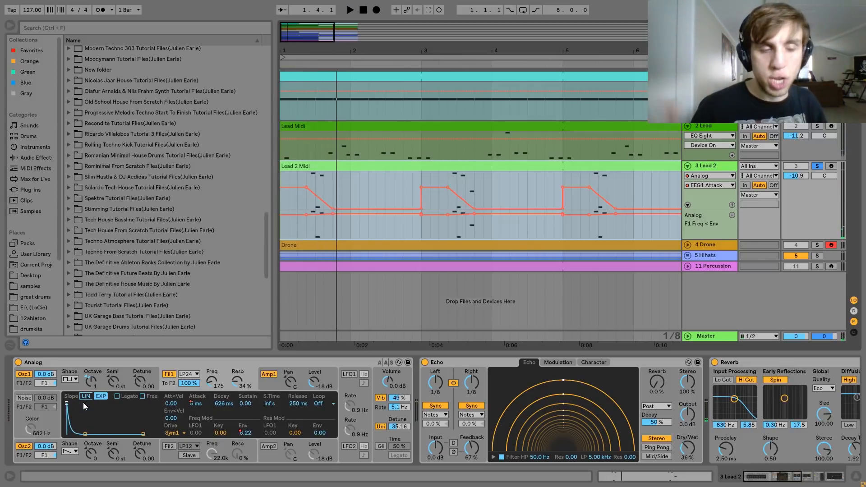
{"action": "left_click", "coordinate": [246, 434]}
{"action": "key", "text": "space"}
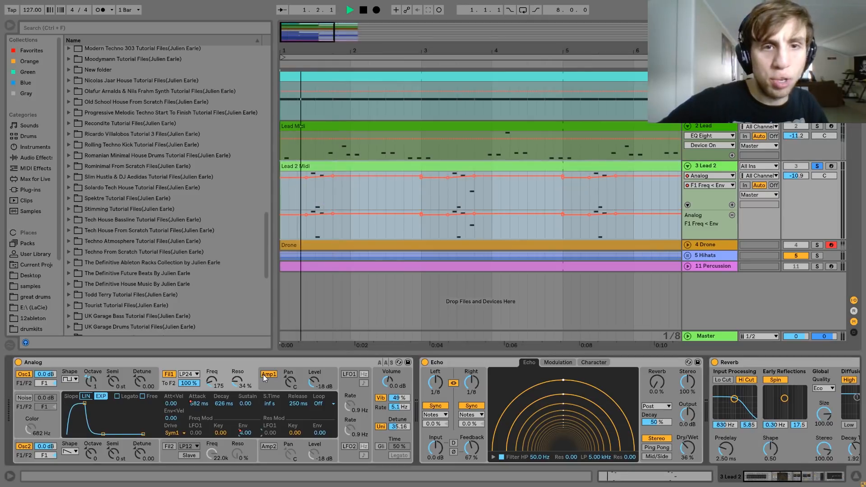
{"action": "key", "text": "space"}
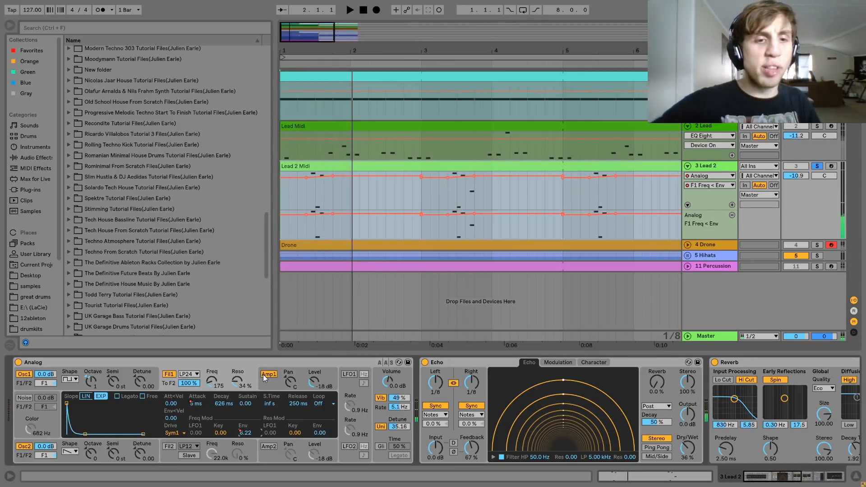
- Delete the F1 Freq < Env automation, audition Lead 2 without it, undo the deletion, and play the track again
{"action": "right_click", "coordinate": [239, 432]}
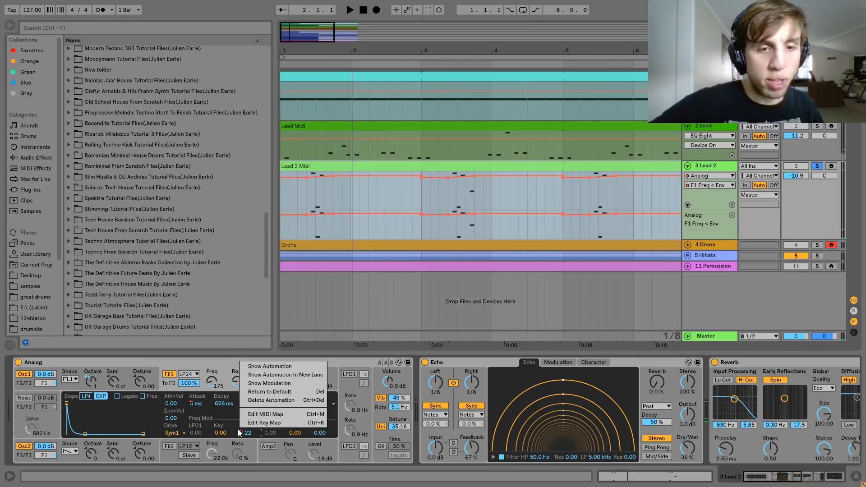
{"action": "left_click", "coordinate": [269, 401]}
{"action": "key", "text": "space"}
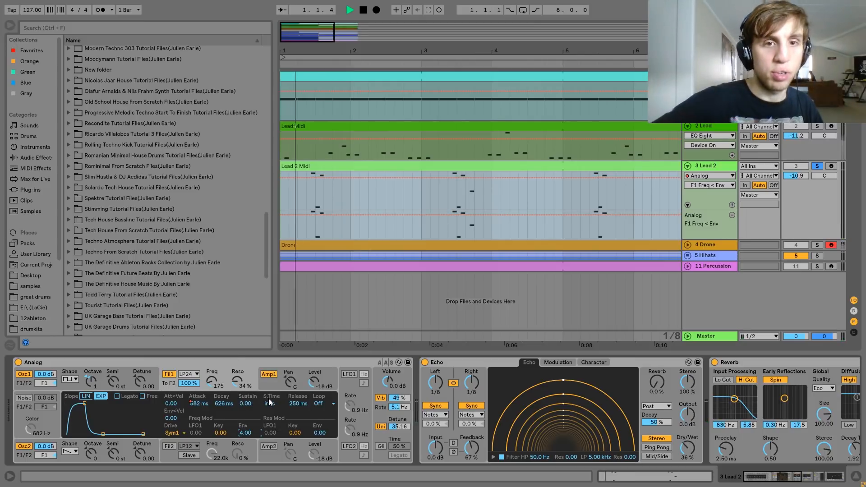
{"action": "key", "text": "space"}
{"action": "key", "text": "ctrl+z"}
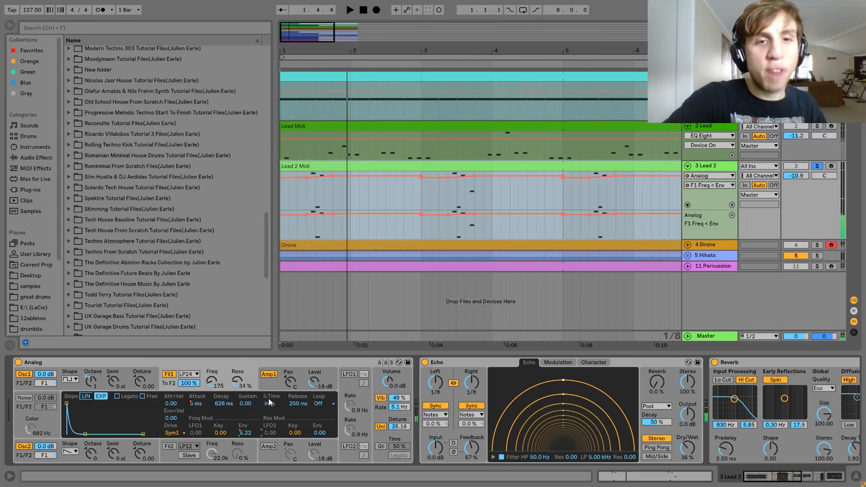
{"action": "key", "text": "space"}
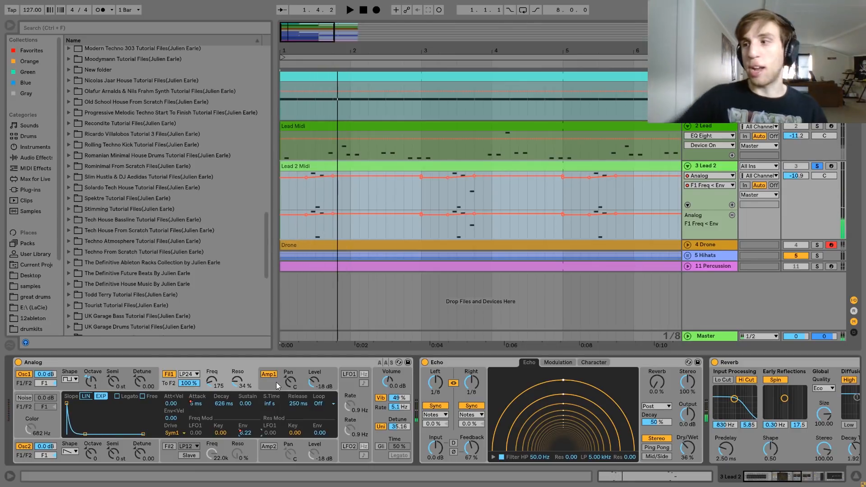
- Inspect Analog's Amp1 envelope and its Unison and Vibrato settings, leaving both on, and audition Lead 2
{"action": "left_click", "coordinate": [276, 383]}
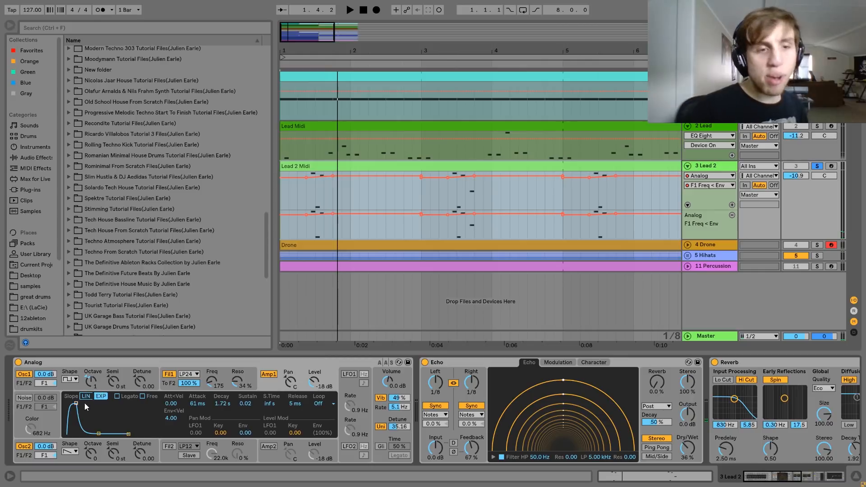
{"action": "left_click", "coordinate": [380, 426]}
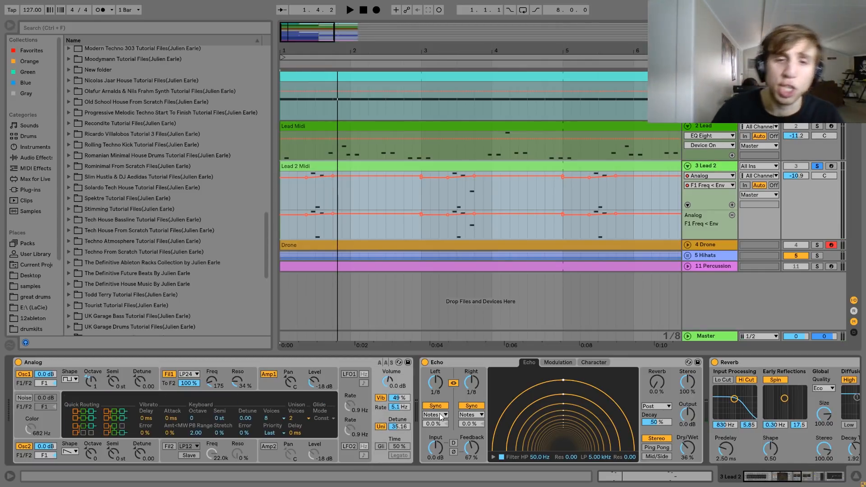
{"action": "left_click", "coordinate": [381, 426]}
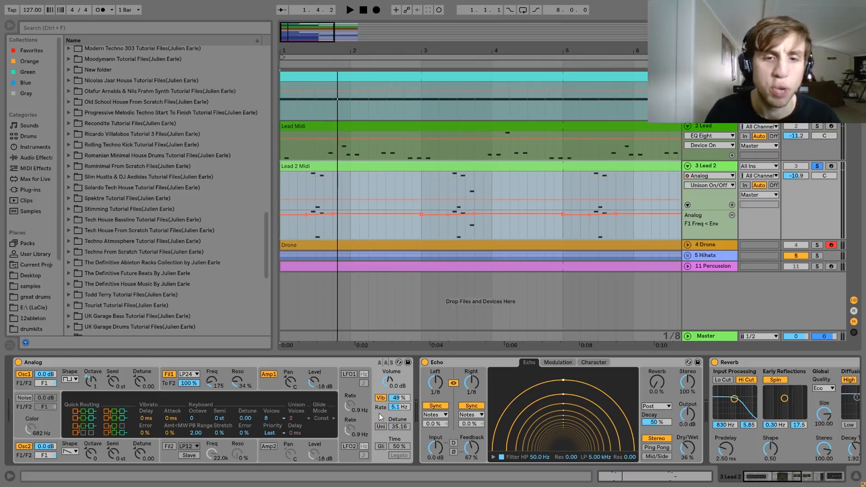
{"action": "left_click", "coordinate": [381, 398]}
{"action": "key", "text": "space"}
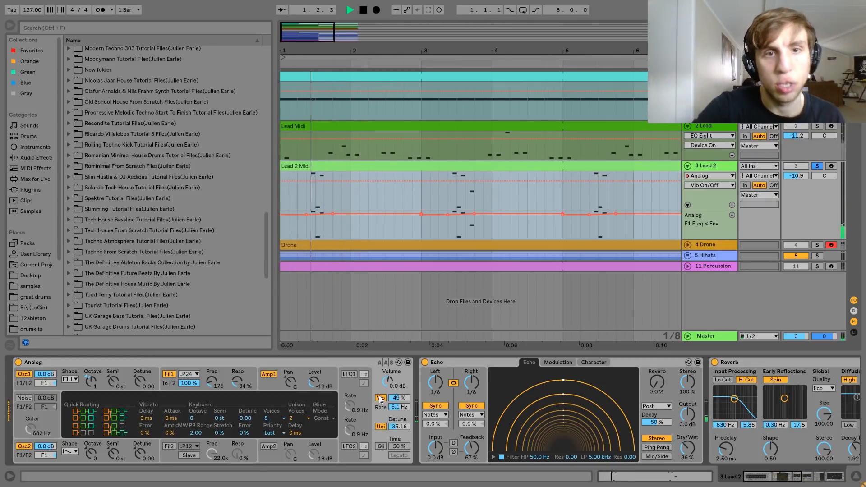
{"action": "key", "text": "space"}
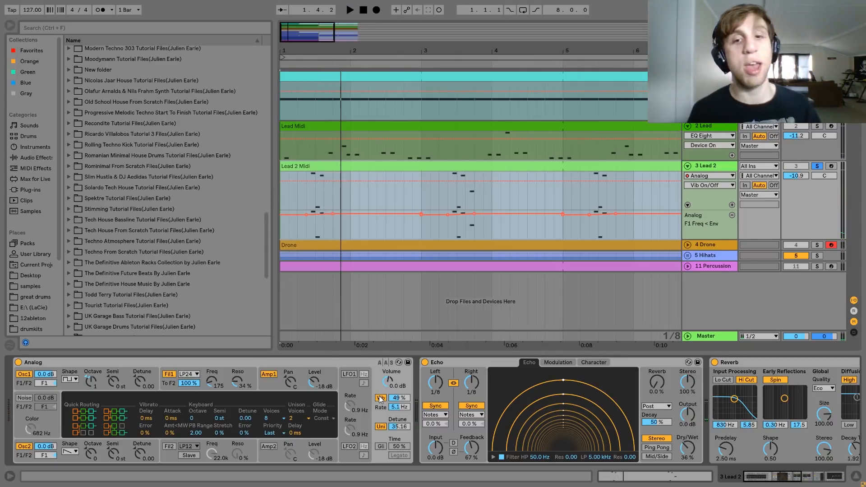
- Examine Lead 2's effect chain of Echo, Reverb, Drum Buss and EQ Eight, auditioning the track along the way
{"action": "scroll", "coordinate": [380, 397], "scroll_direction": "down", "scroll_amount": 2}
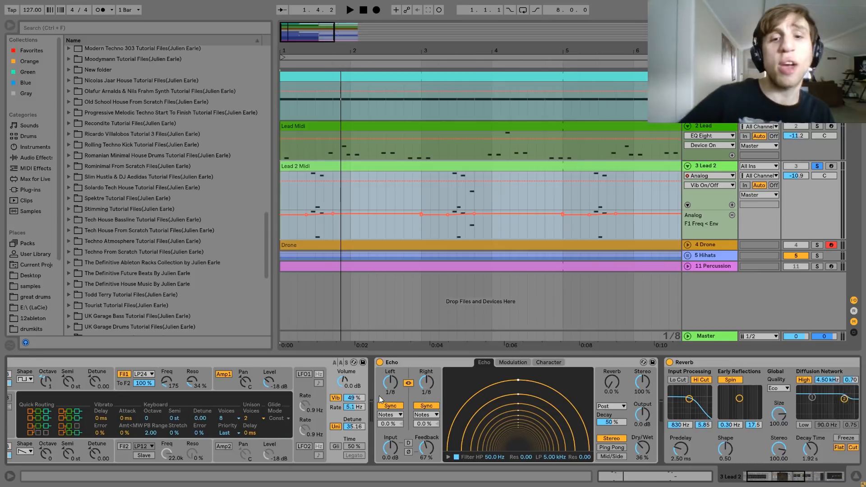
{"action": "scroll", "coordinate": [379, 397], "scroll_direction": "down", "scroll_amount": 8}
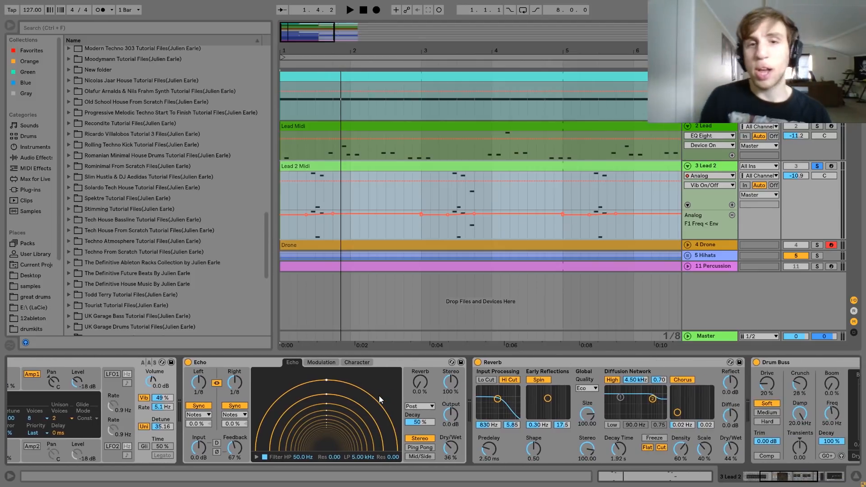
{"action": "left_click", "coordinate": [717, 126]}
{"action": "left_click", "coordinate": [707, 168]}
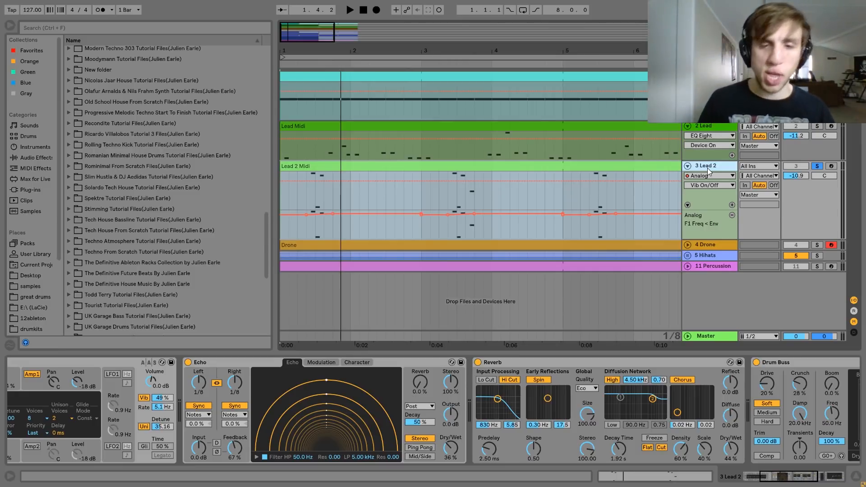
{"action": "key", "text": "space"}
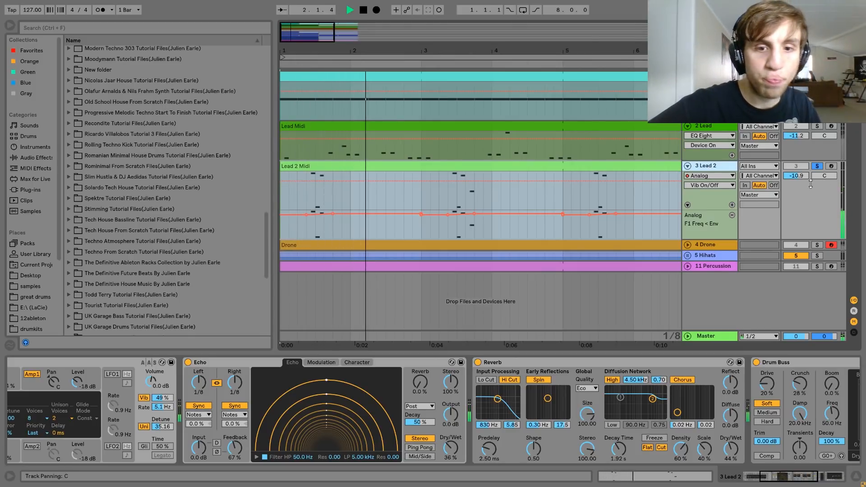
{"action": "key", "text": "space"}
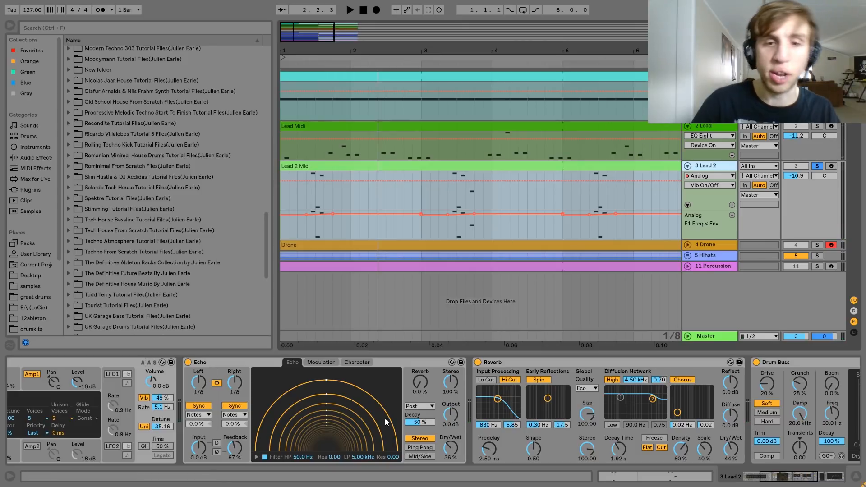
{"action": "scroll", "coordinate": [385, 419], "scroll_direction": "right", "scroll_amount": 5}
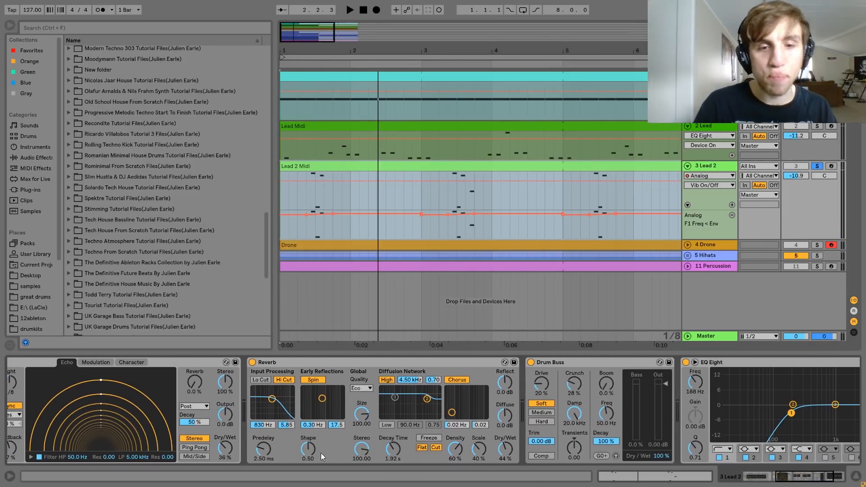
{"action": "scroll", "coordinate": [408, 435], "scroll_direction": "right", "scroll_amount": 5}
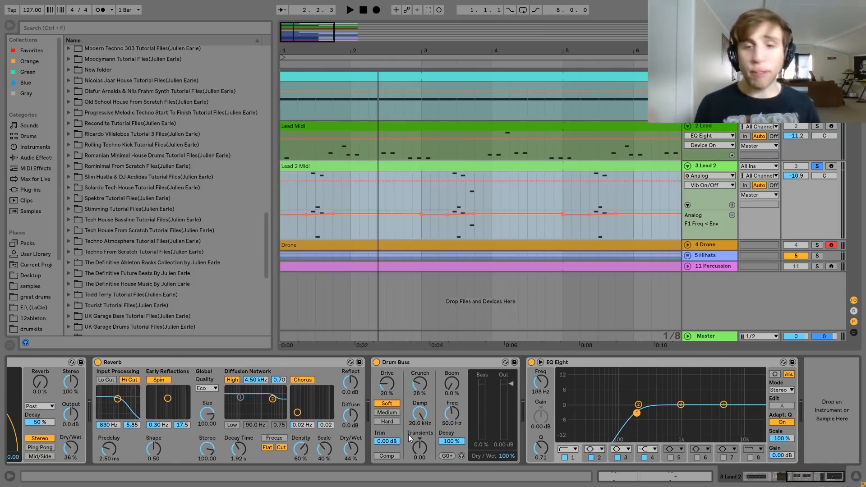
- Audition Lead 2 with Drum Buss bypassed and switched back on, and again with EQ Eight selected
{"action": "left_click", "coordinate": [377, 363]}
{"action": "key", "text": "space"}
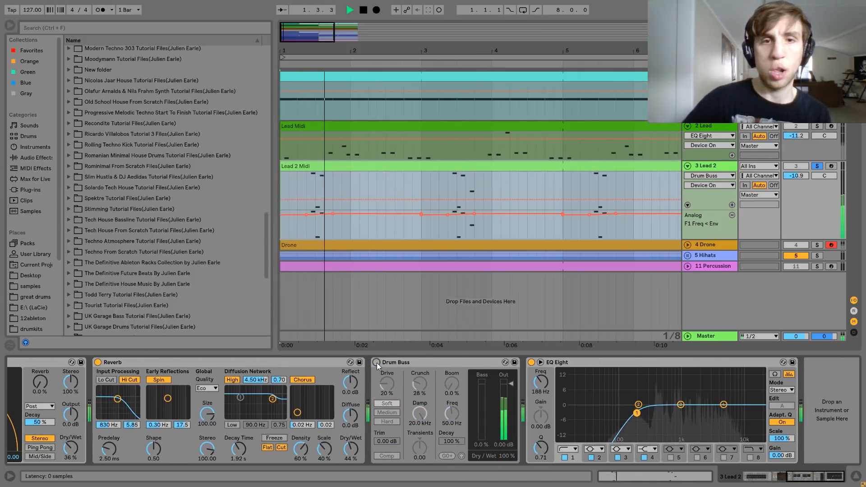
{"action": "left_click", "coordinate": [377, 363]}
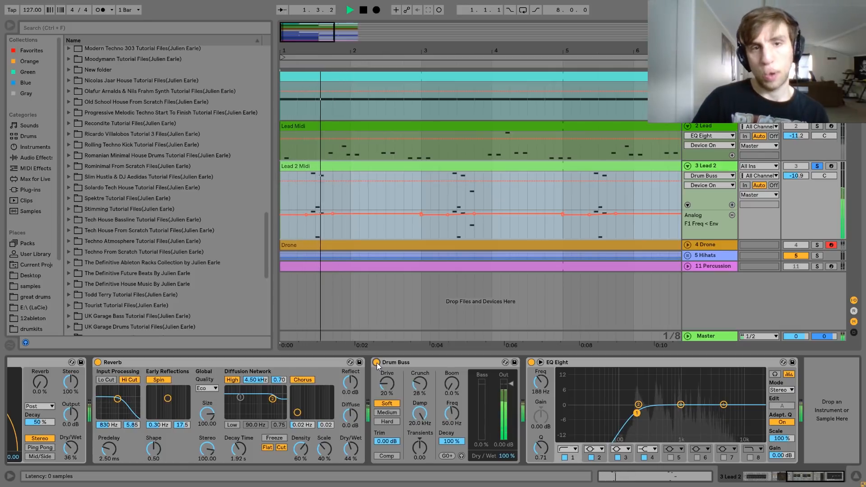
{"action": "key", "text": "space"}
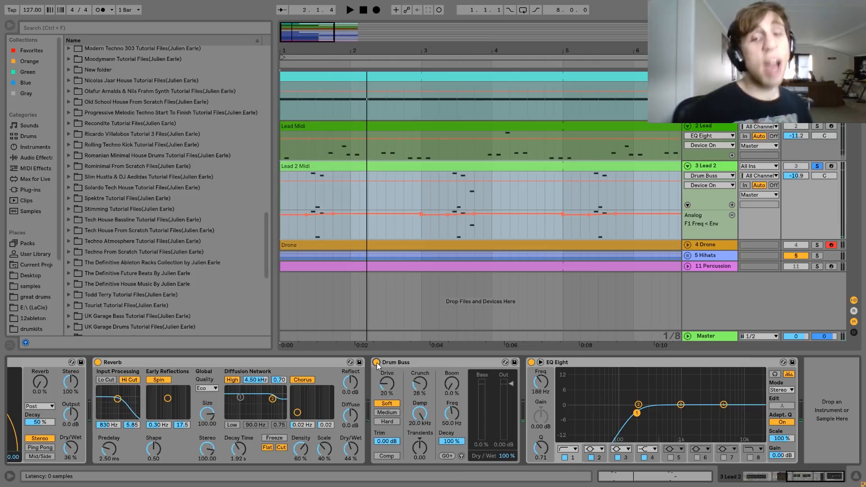
{"action": "left_click", "coordinate": [586, 364]}
{"action": "key", "text": "space"}
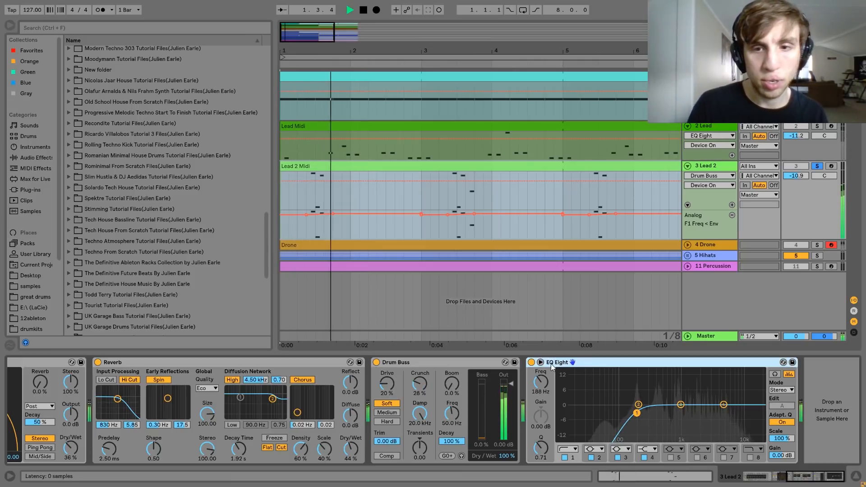
{"action": "key", "text": "space"}
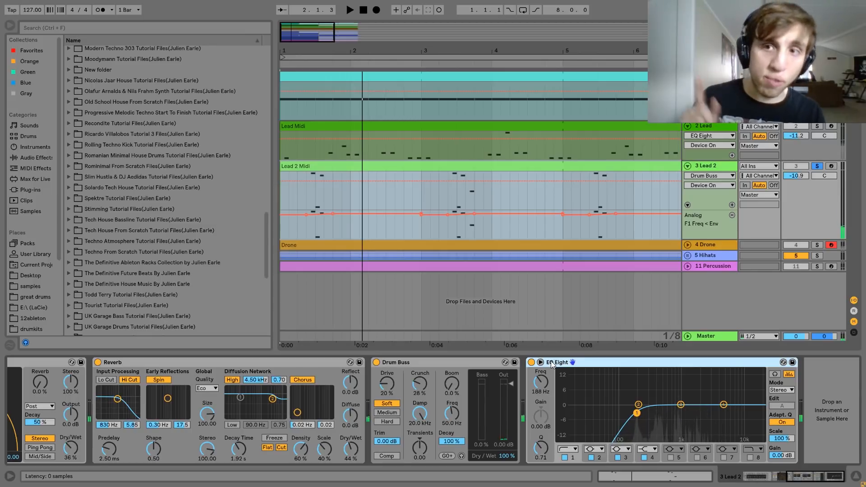
- Solo the Drone track, show its devices, audition it, and unfold the track in the arrangement
{"action": "left_click", "coordinate": [817, 245]}
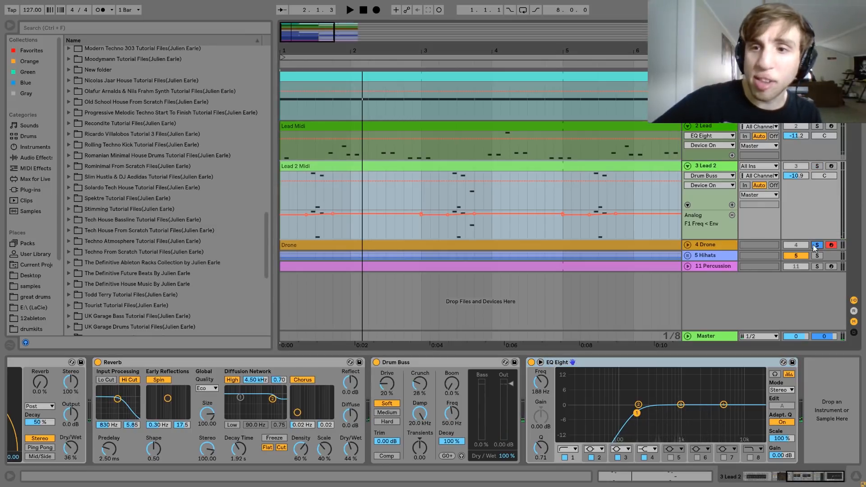
{"action": "left_click", "coordinate": [715, 245]}
{"action": "key", "text": "space"}
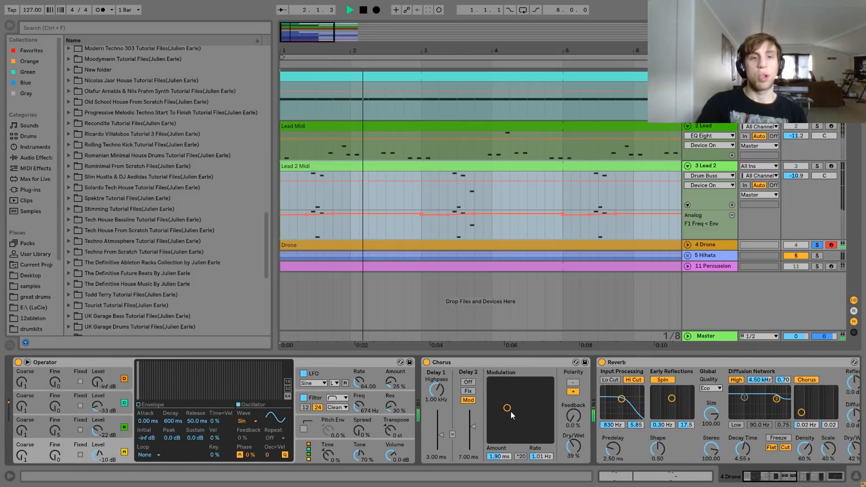
{"action": "left_click", "coordinate": [687, 245]}
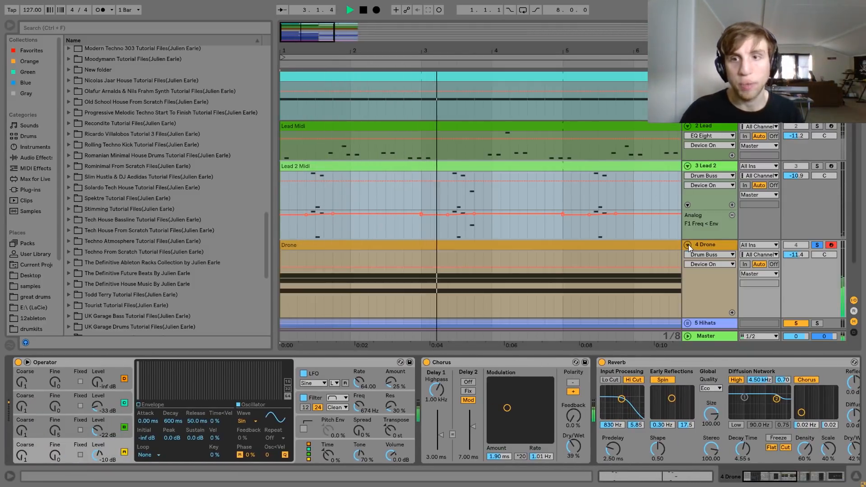
{"action": "key", "text": "space"}
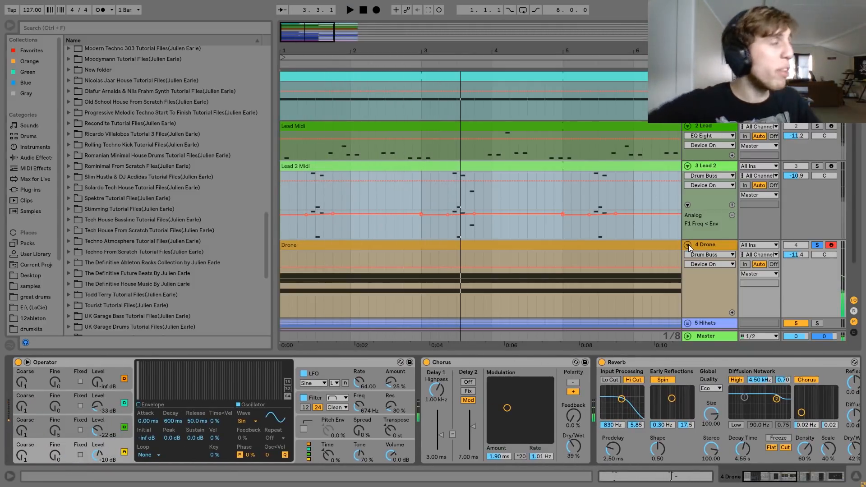
- Open the Drone clip, inspect its G5, A5 and A#5 notes, audition it, and return to the track's devices
{"action": "double_click", "coordinate": [530, 250]}
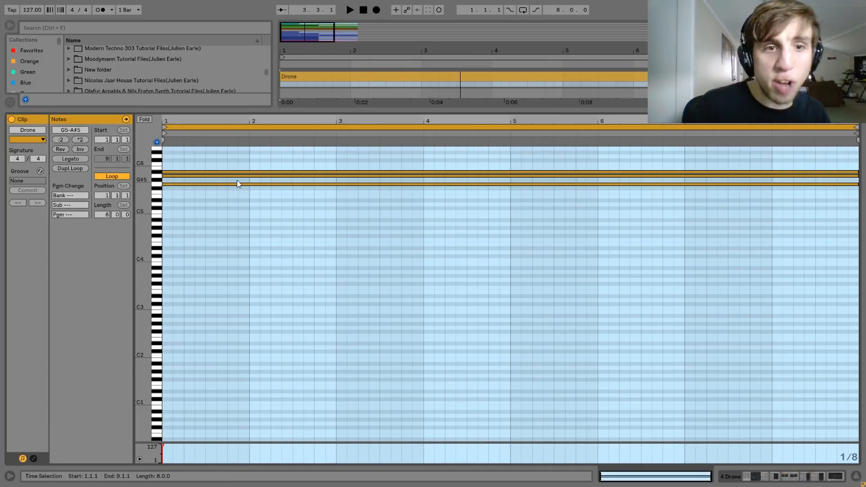
{"action": "left_click", "coordinate": [223, 186]}
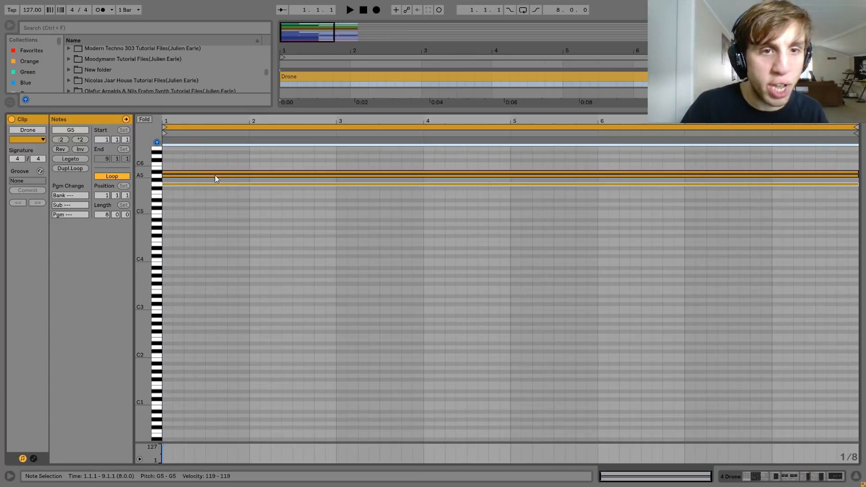
{"action": "left_click", "coordinate": [214, 172]}
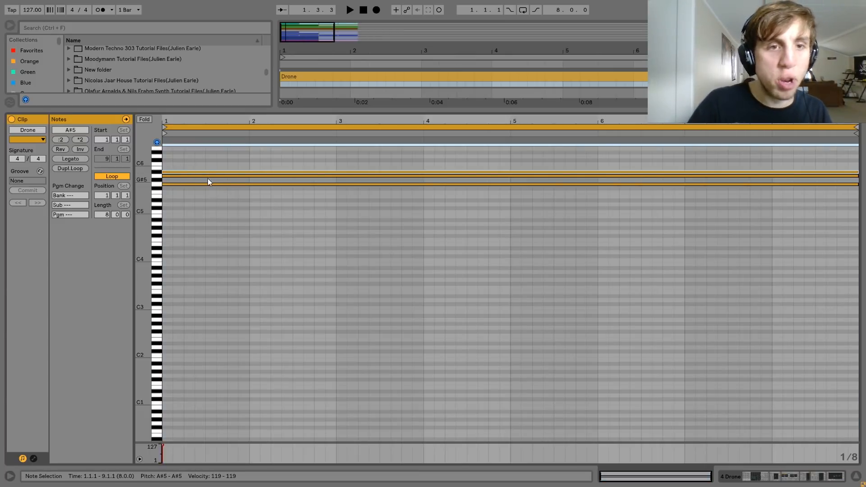
{"action": "key", "text": "Down"}
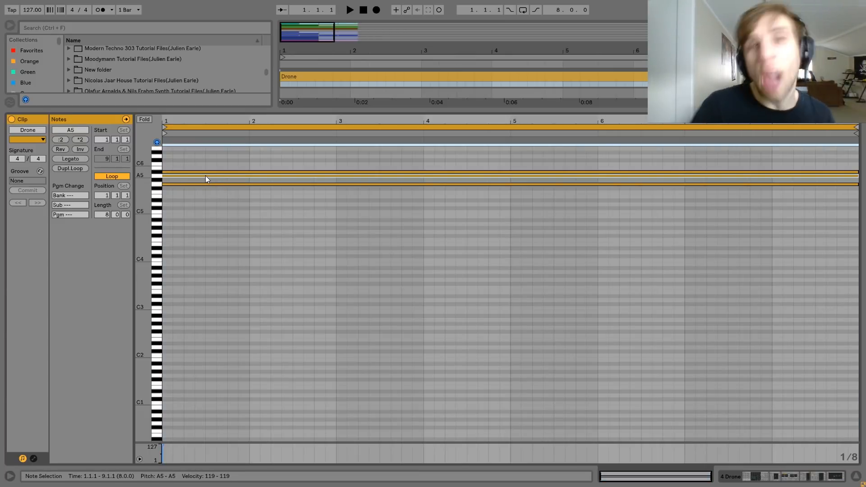
{"action": "key", "text": "space"}
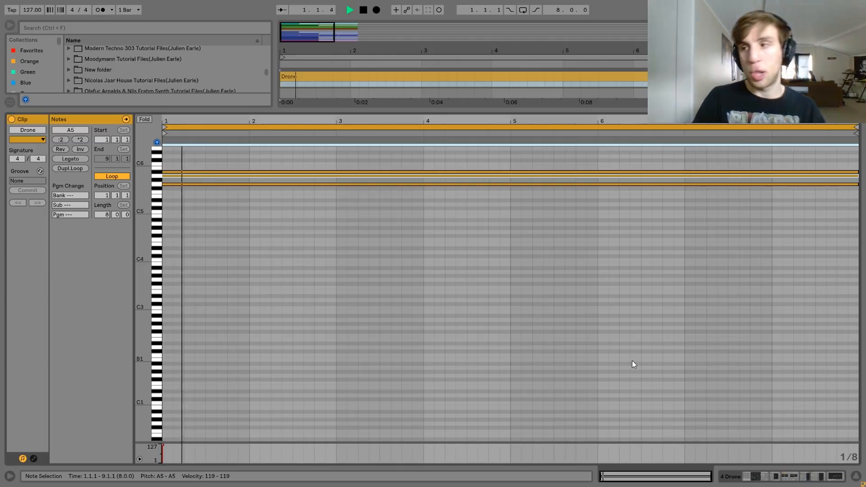
{"action": "key", "text": "space"}
{"action": "left_click", "coordinate": [832, 482]}
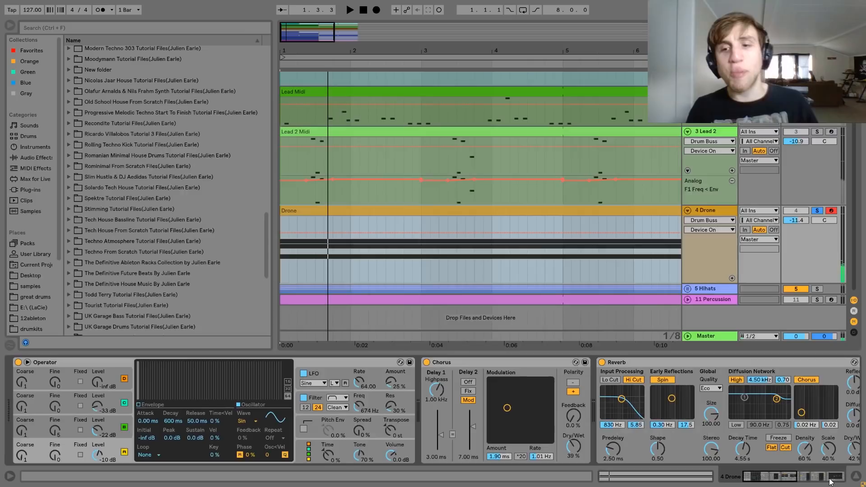
- Unsolo the Drone and play the full mix, comparing it with the Drone muted and unmuted
{"action": "left_click", "coordinate": [818, 211]}
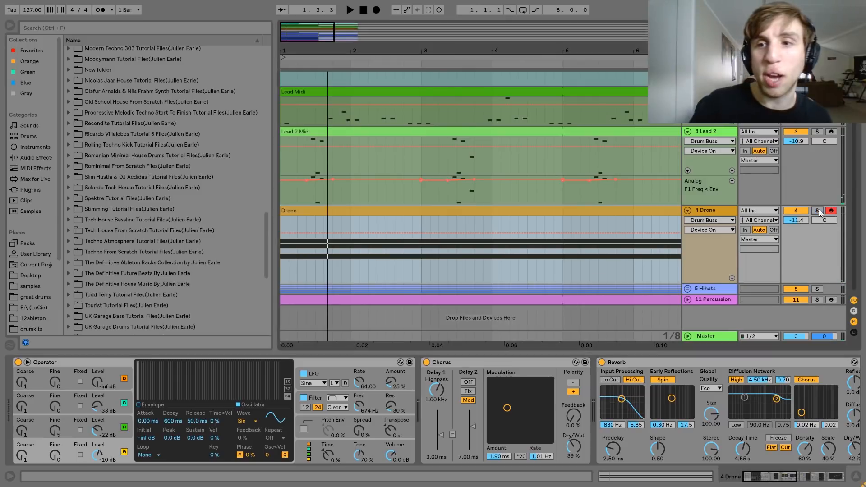
{"action": "left_click", "coordinate": [795, 212]}
{"action": "key", "text": "space"}
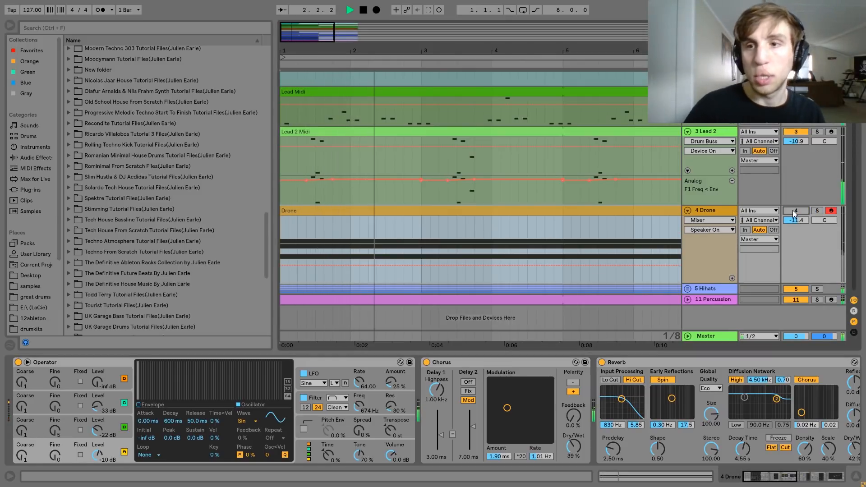
{"action": "left_click", "coordinate": [794, 211]}
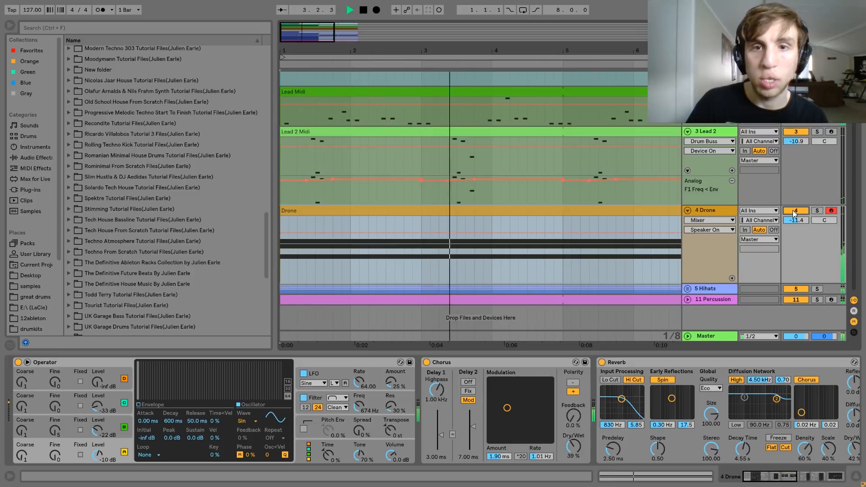
{"action": "key", "text": "space"}
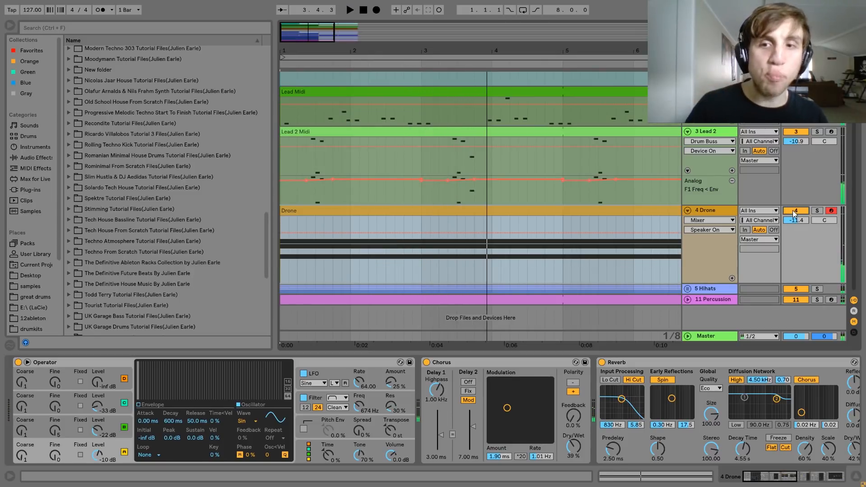
- Select the Drone track and audition the full mix in several short passes with the Drone active
{"action": "left_click", "coordinate": [727, 208]}
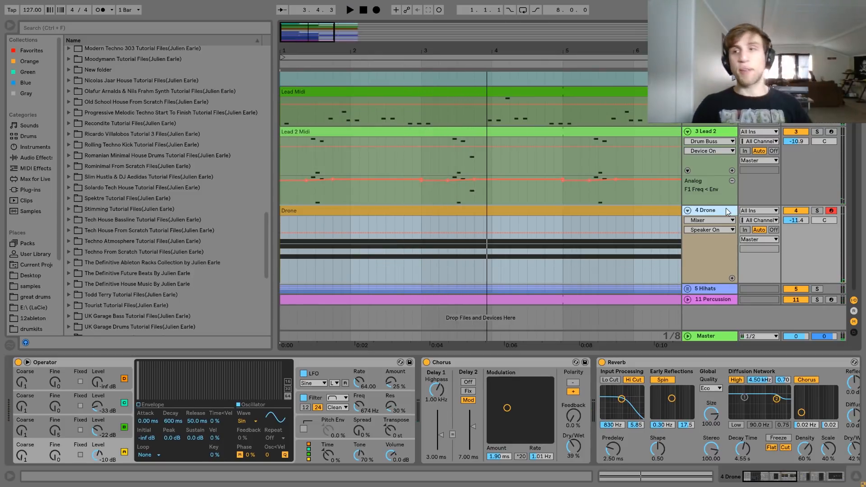
{"action": "key", "text": "space"}
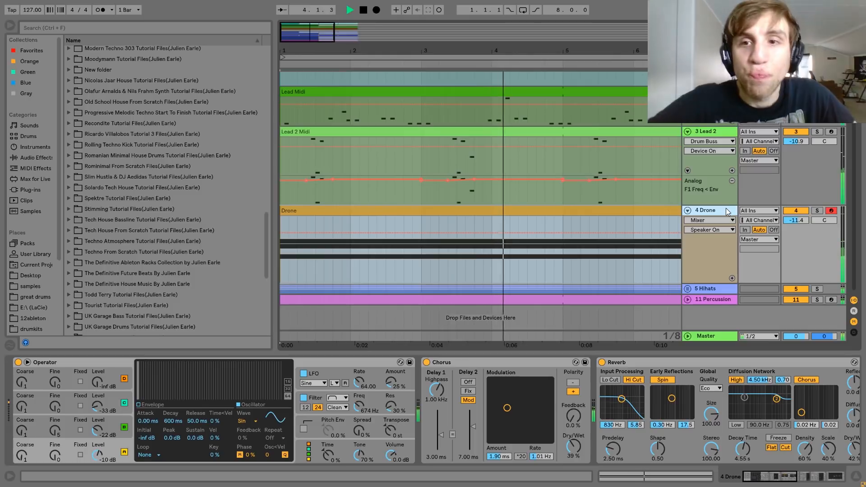
{"action": "key", "text": "space"}
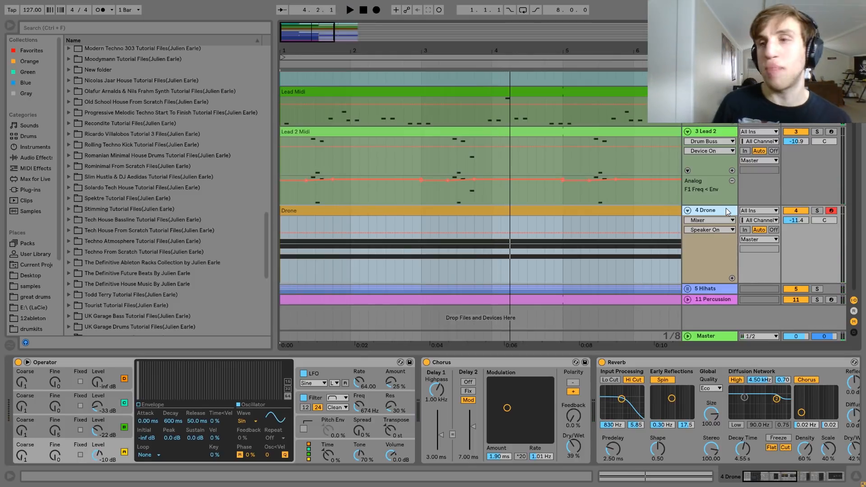
{"action": "key", "text": "space"}
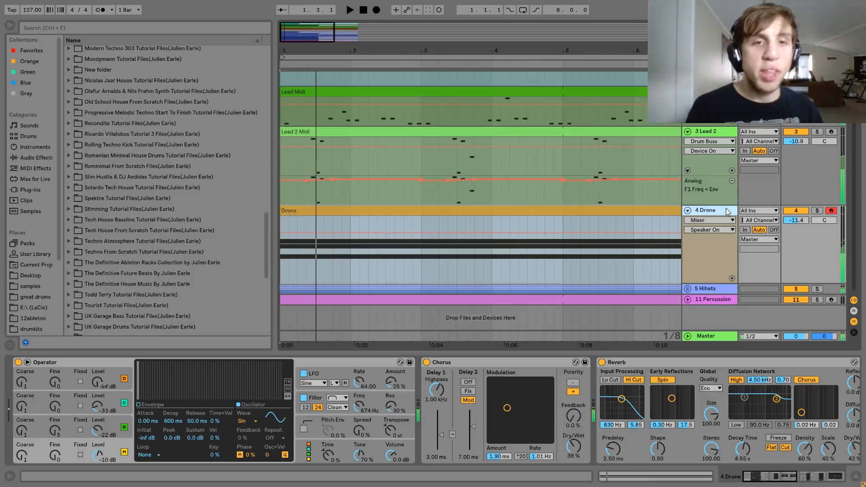
{"action": "key", "text": "space"}
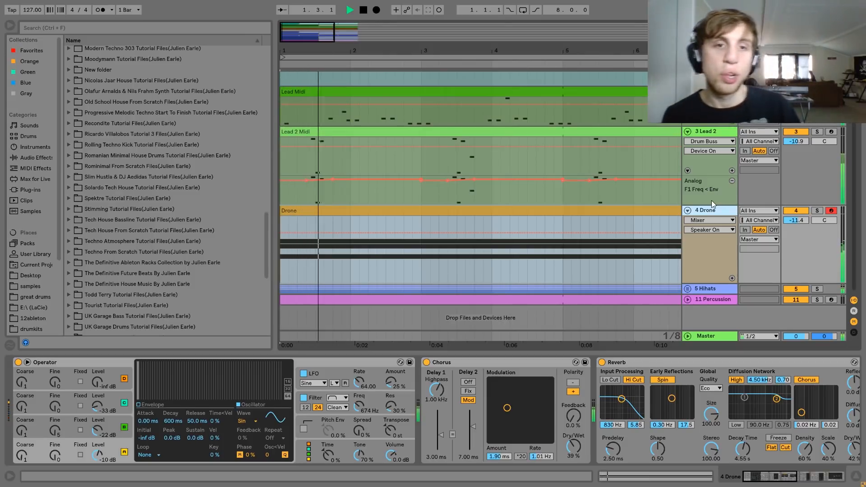
{"action": "key", "text": "space"}
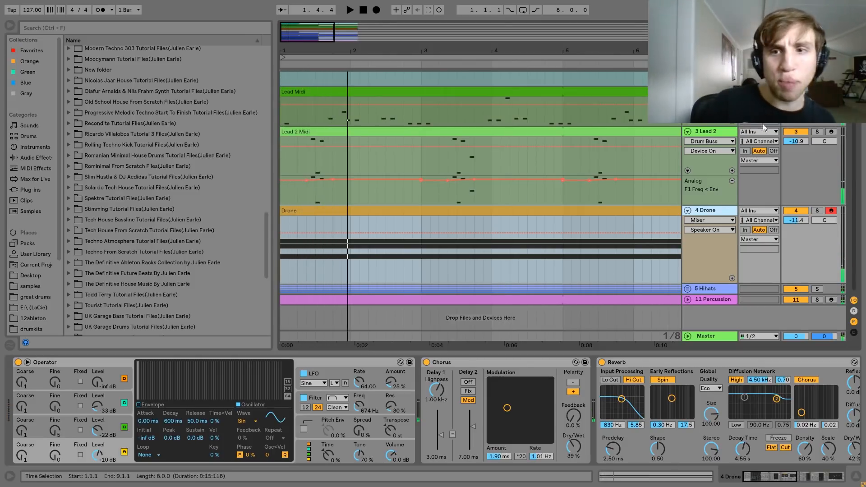
- Solo the Drone track again and unfold it to show its notes
{"action": "left_click_drag", "start_coordinate": [820, 215], "coordinate": [820, 212]}
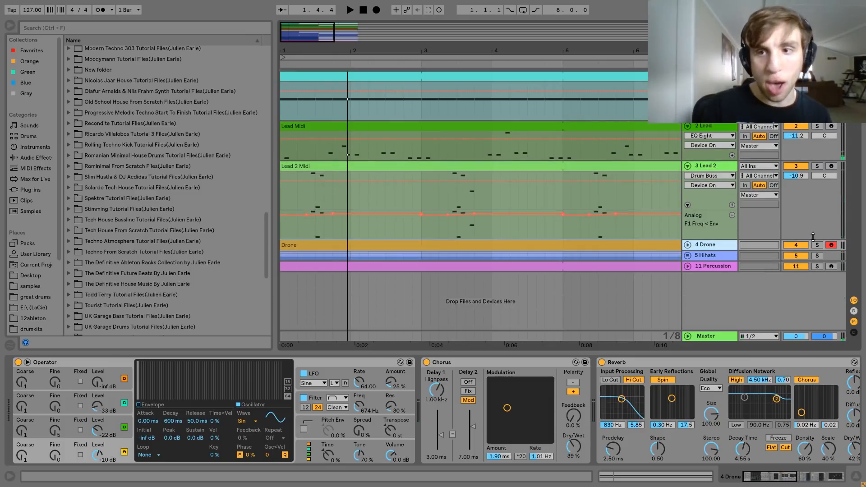
{"action": "left_click", "coordinate": [817, 245]}
{"action": "left_click", "coordinate": [708, 245]}
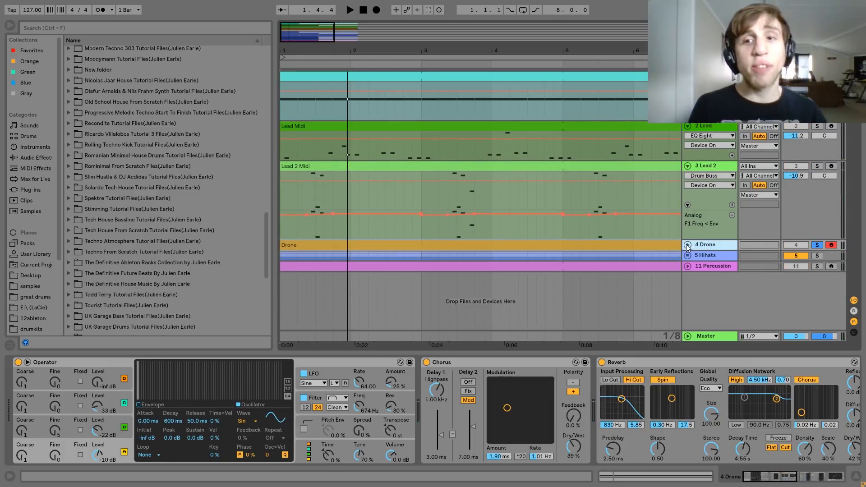
{"action": "left_click", "coordinate": [688, 245]}
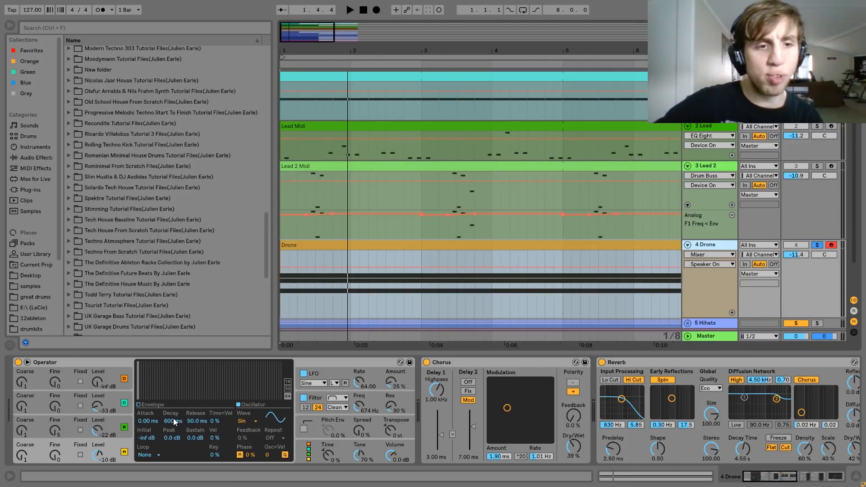
- Inspect the levels of oscillators A, B and C in the Drone's Operator
{"action": "left_click", "coordinate": [116, 447]}
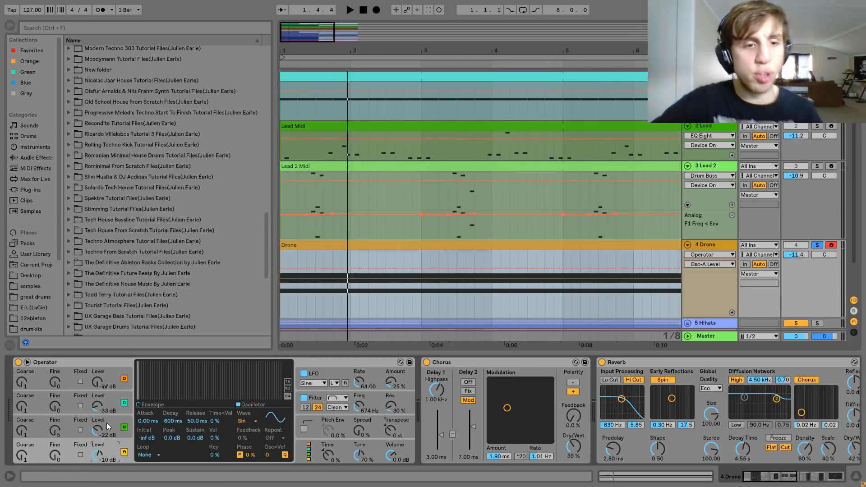
{"action": "left_click", "coordinate": [110, 422]}
{"action": "left_click", "coordinate": [105, 400]}
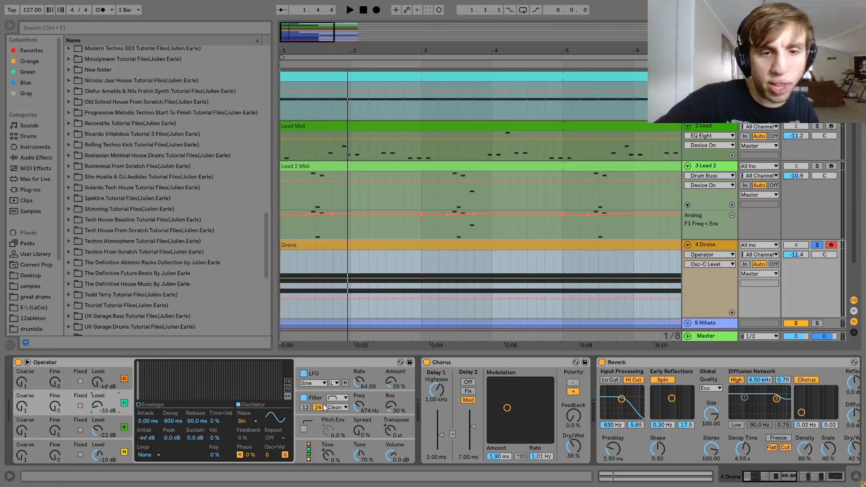
- Compare Operator with its filter off and on, checking oscillator B's fine tuning, and inspect the LFO settings
{"action": "left_click", "coordinate": [303, 398]}
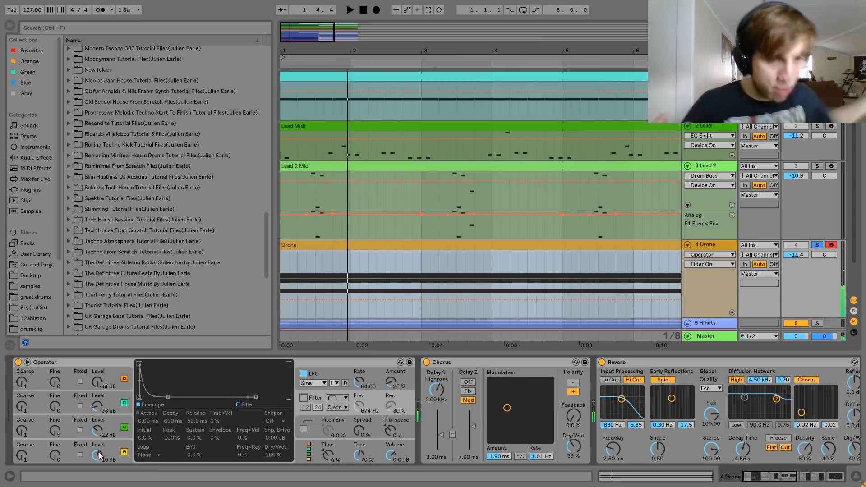
{"action": "left_click", "coordinate": [58, 433]}
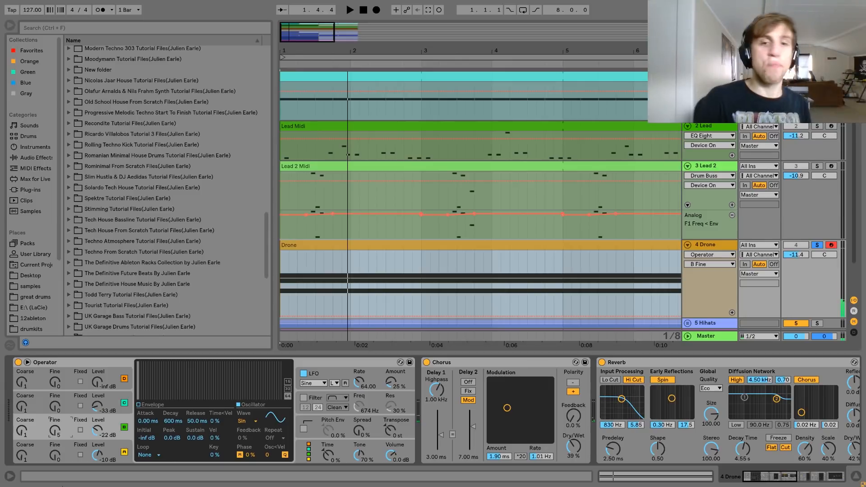
{"action": "left_click", "coordinate": [307, 400]}
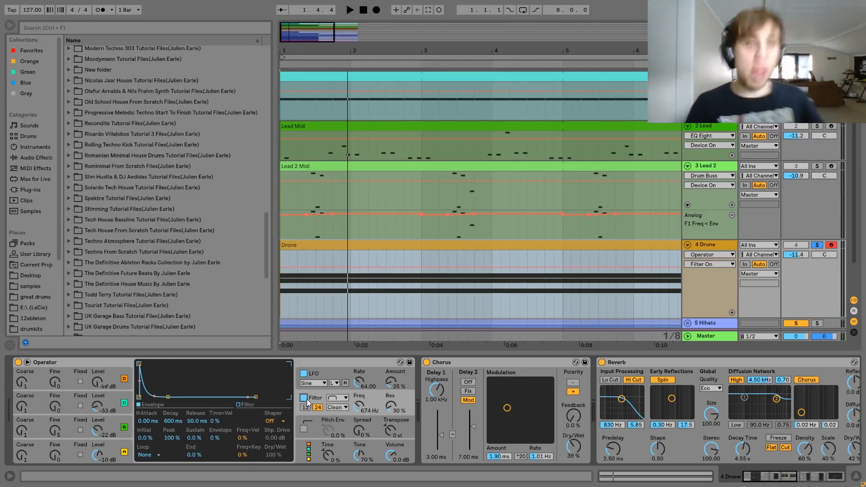
{"action": "left_click", "coordinate": [317, 375]}
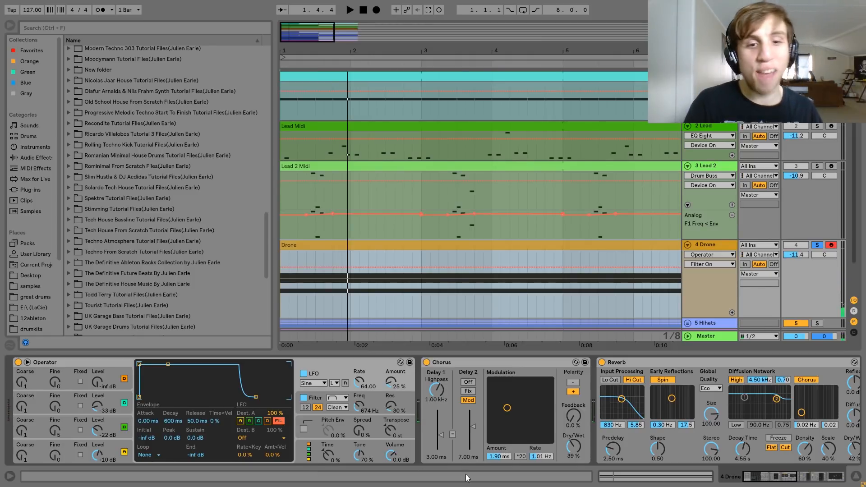
{"action": "scroll", "coordinate": [483, 425], "scroll_direction": "down", "scroll_amount": 3}
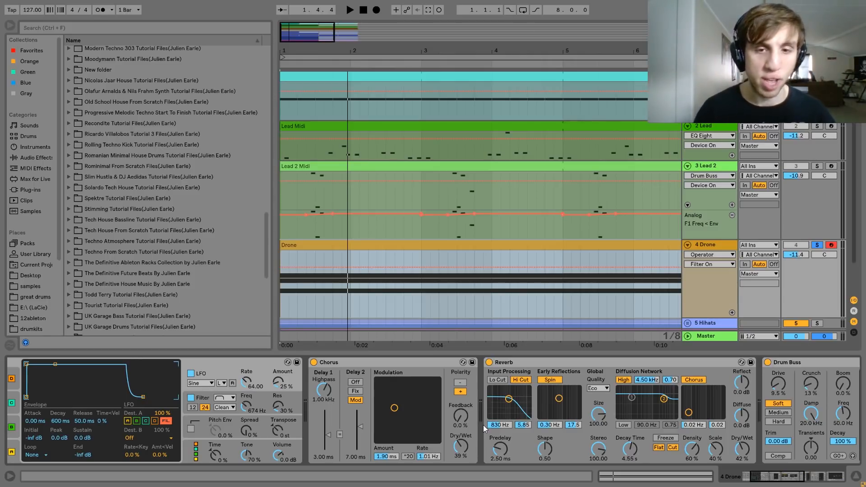
- Audition the Drone briefly while comparing its sound with the Reverb bypassed and enabled
{"action": "scroll", "coordinate": [483, 425], "scroll_direction": "right", "scroll_amount": 5}
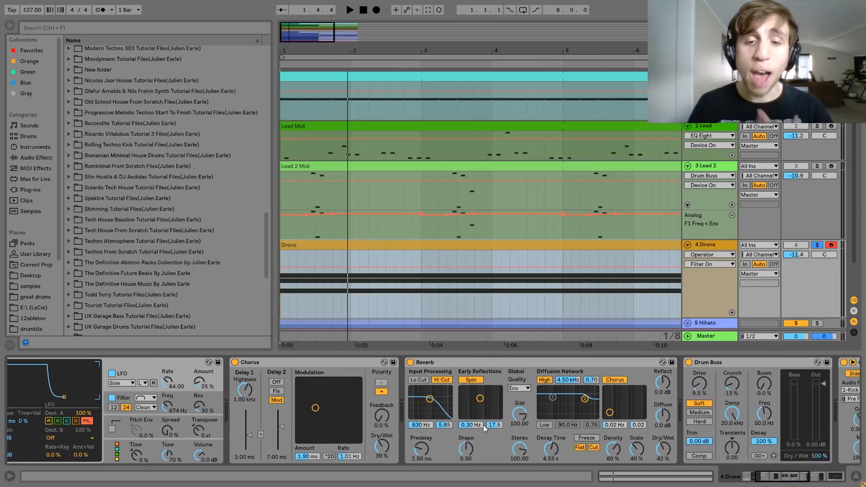
{"action": "left_click", "coordinate": [357, 363]}
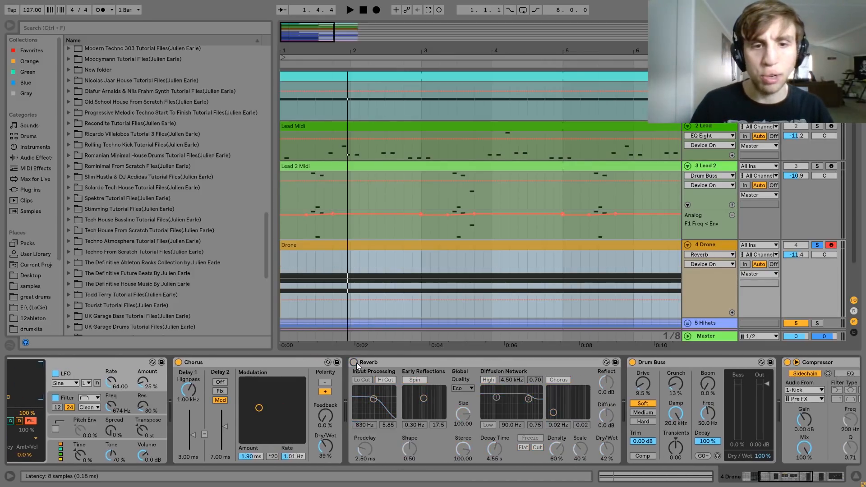
{"action": "key", "text": "space"}
{"action": "key", "text": "space"}
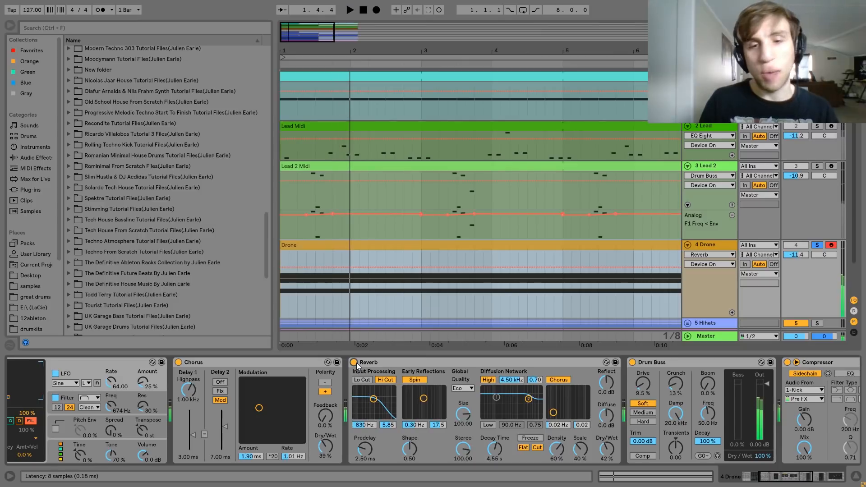
- Select the Drone's Drum Buss and compare it bypassed and enabled during playback
{"action": "scroll", "coordinate": [357, 362], "scroll_direction": "right", "scroll_amount": 3}
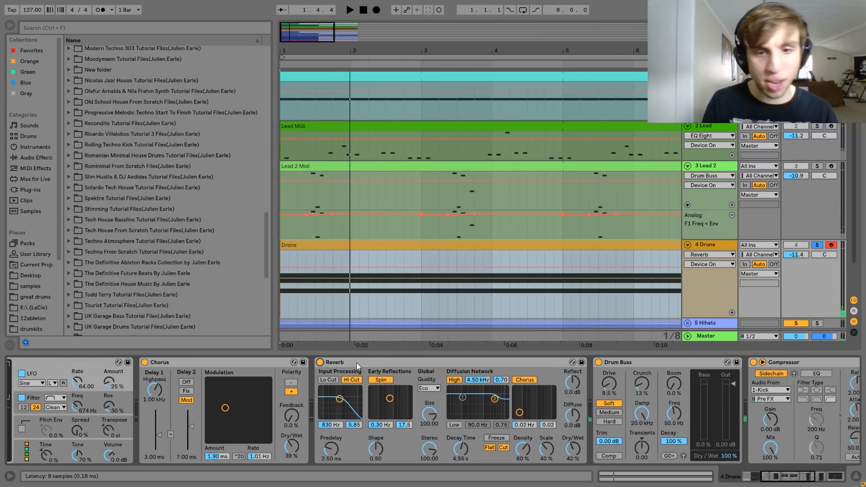
{"action": "scroll", "coordinate": [356, 363], "scroll_direction": "right", "scroll_amount": 5}
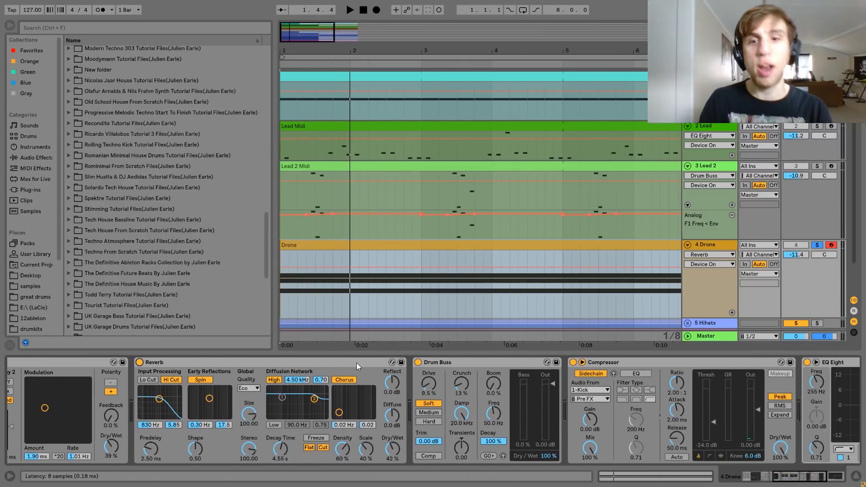
{"action": "left_click", "coordinate": [467, 364]}
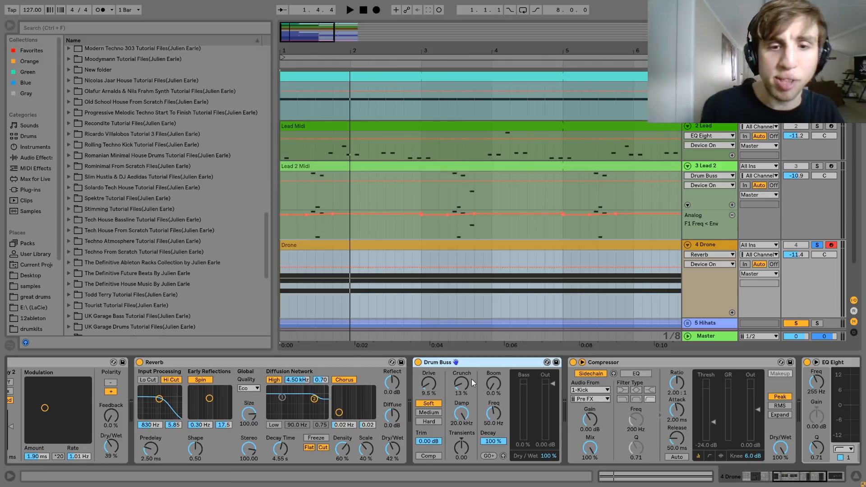
{"action": "left_click", "coordinate": [418, 363]}
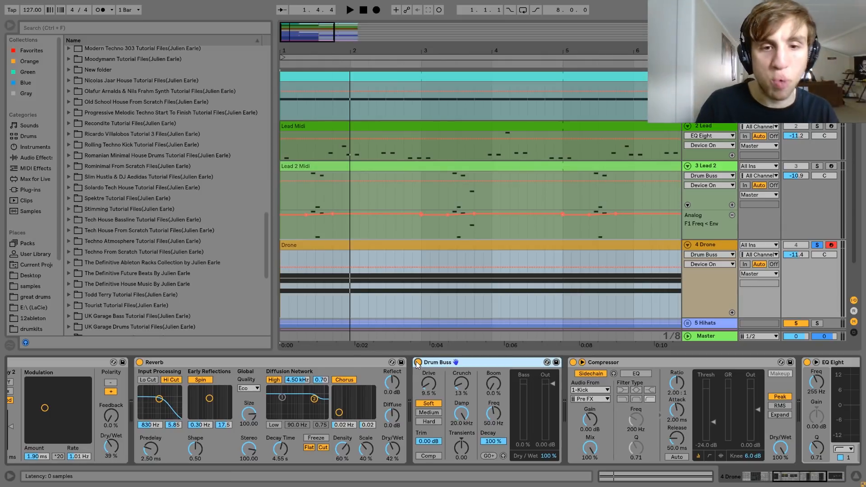
{"action": "key", "text": "space"}
{"action": "left_click", "coordinate": [418, 362]}
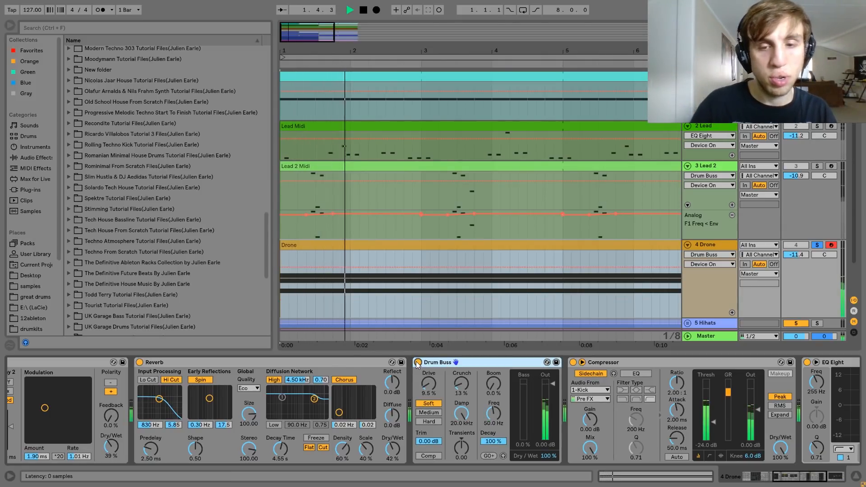
{"action": "key", "text": "space"}
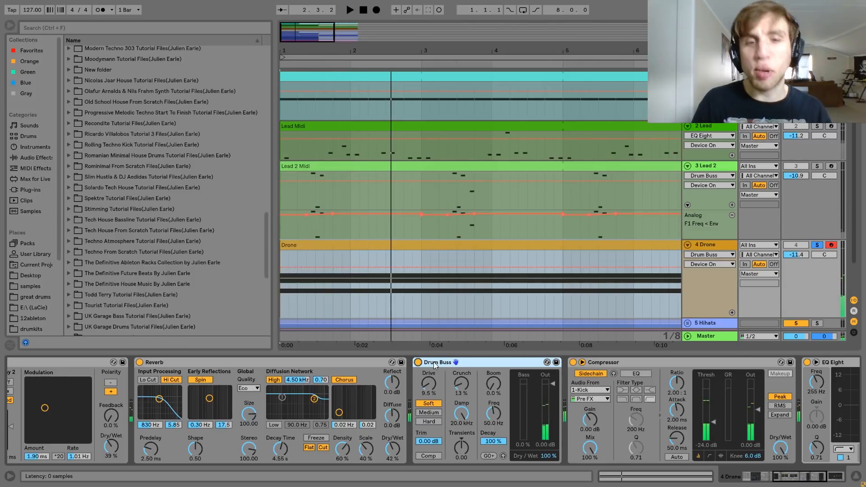
- Inspect the rest of the Drone's effects chain, including the Compressor sidechained to the Kick and the EQ Eight
{"action": "scroll", "coordinate": [435, 362], "scroll_direction": "left", "scroll_amount": 5}
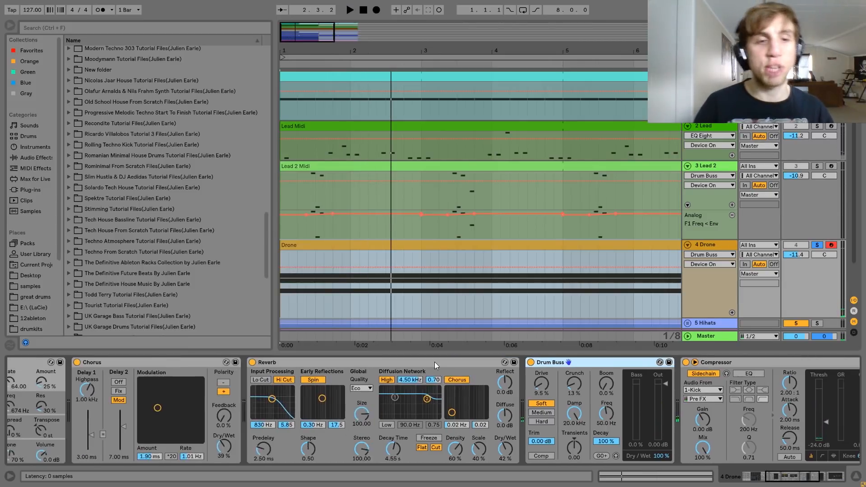
{"action": "scroll", "coordinate": [427, 372], "scroll_direction": "right", "scroll_amount": 3}
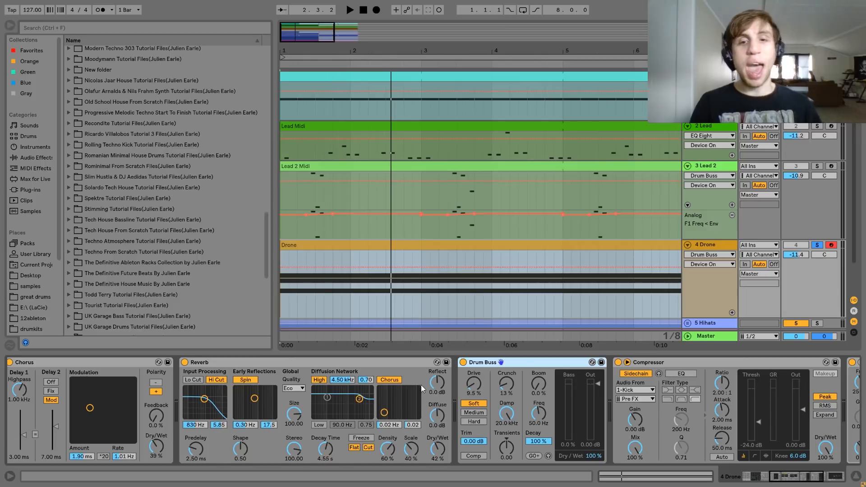
{"action": "scroll", "coordinate": [505, 427], "scroll_direction": "right", "scroll_amount": 9}
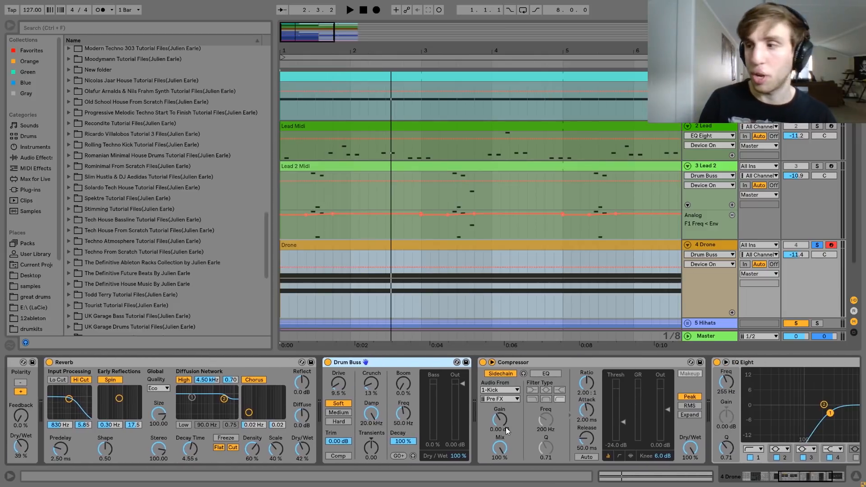
{"action": "scroll", "coordinate": [505, 427], "scroll_direction": "right", "scroll_amount": 1}
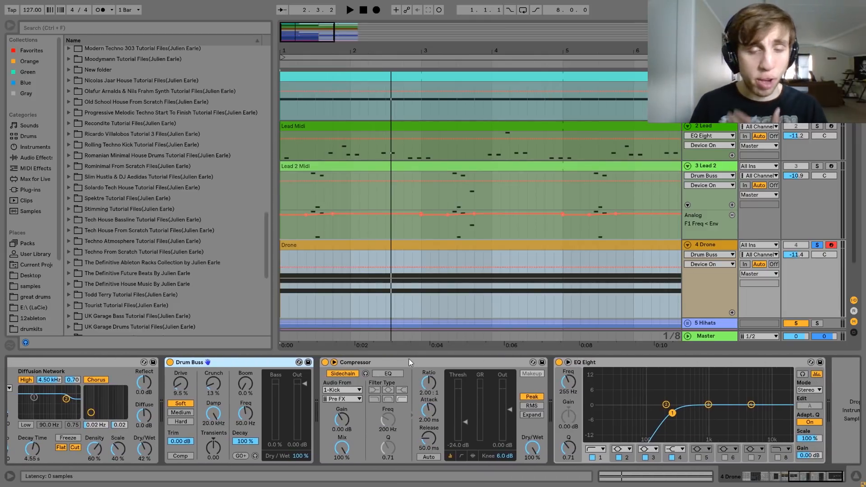
{"action": "left_click", "coordinate": [403, 361]}
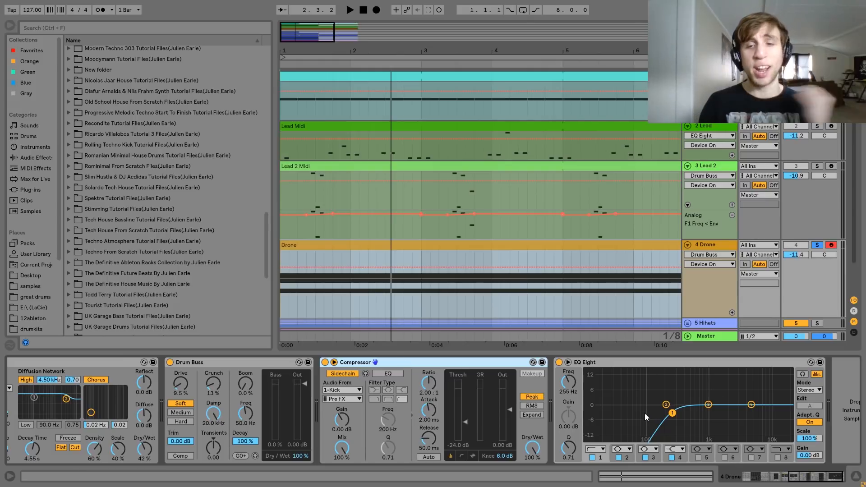
- Select and unfold the Hihats group, and solo it in place of the Drone
{"action": "scroll", "coordinate": [705, 272], "scroll_direction": "down", "scroll_amount": 2}
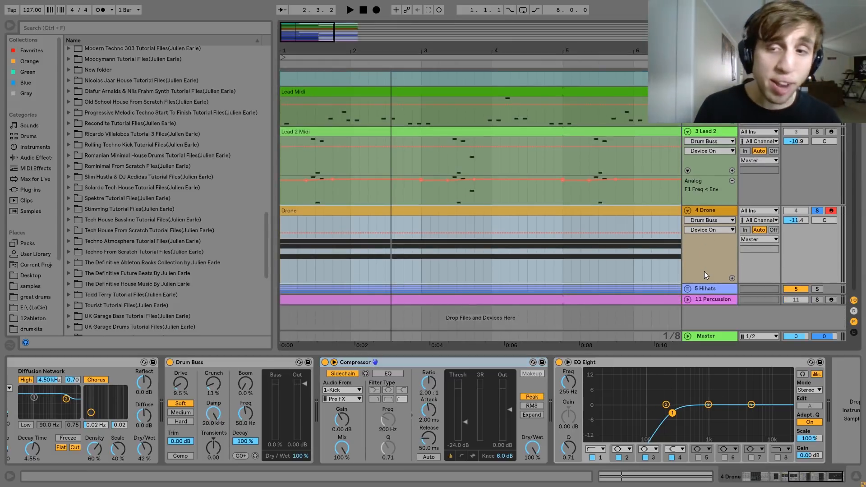
{"action": "left_click", "coordinate": [704, 288]}
{"action": "left_click", "coordinate": [688, 289]}
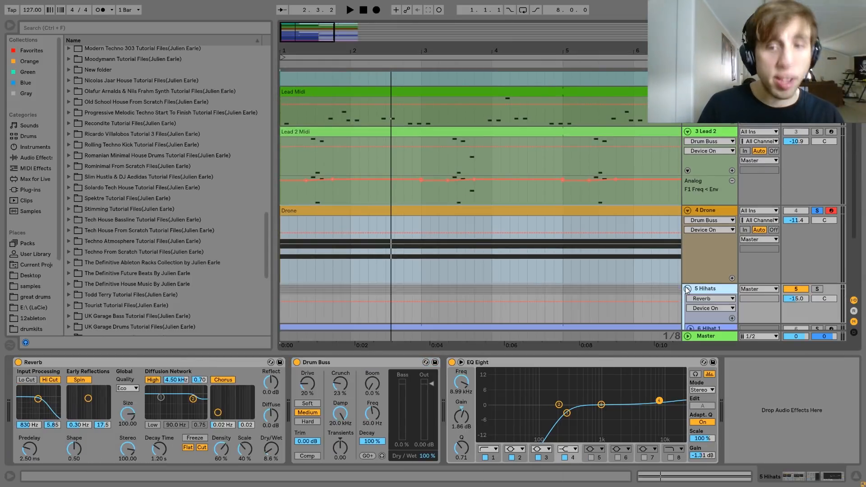
{"action": "scroll", "coordinate": [686, 287], "scroll_direction": "down", "scroll_amount": 4}
{"action": "left_click", "coordinate": [819, 211]}
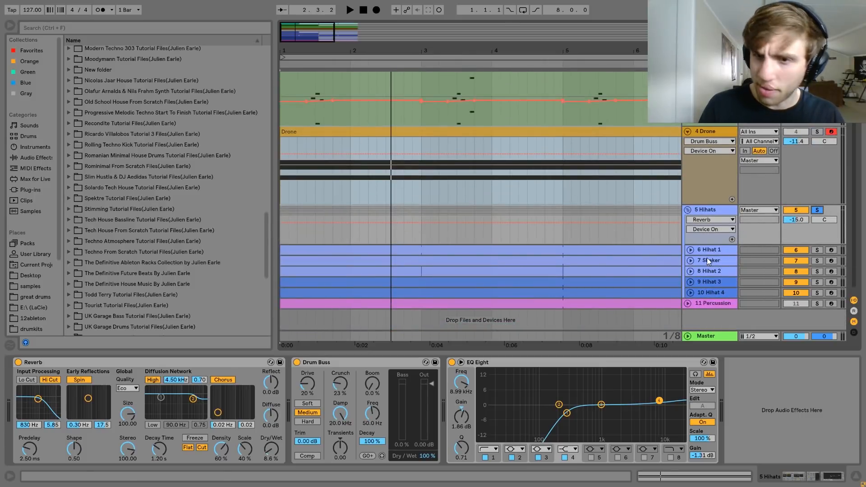
- Play the Hihats group from the Hihat 1 clip while unfolding the Hihat 1, Shaker, Hihat 2, Hihat 3 and Hihat 4 tracks
{"action": "left_click", "coordinate": [420, 250]}
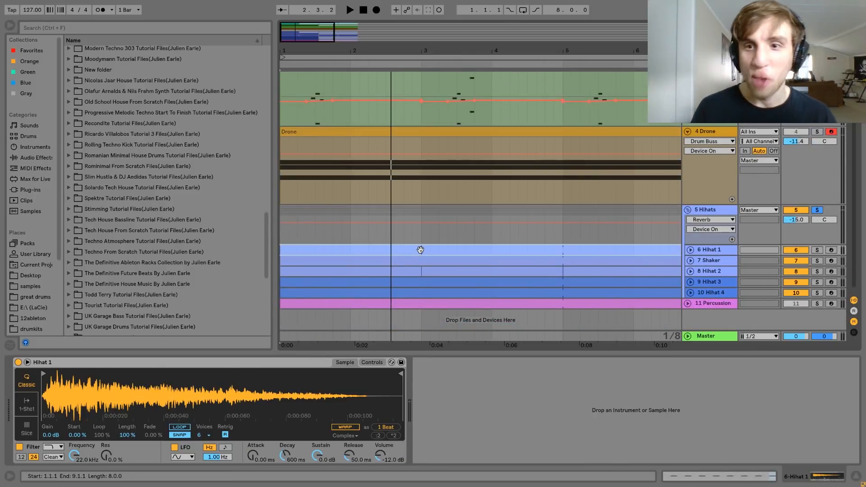
{"action": "key", "text": "space"}
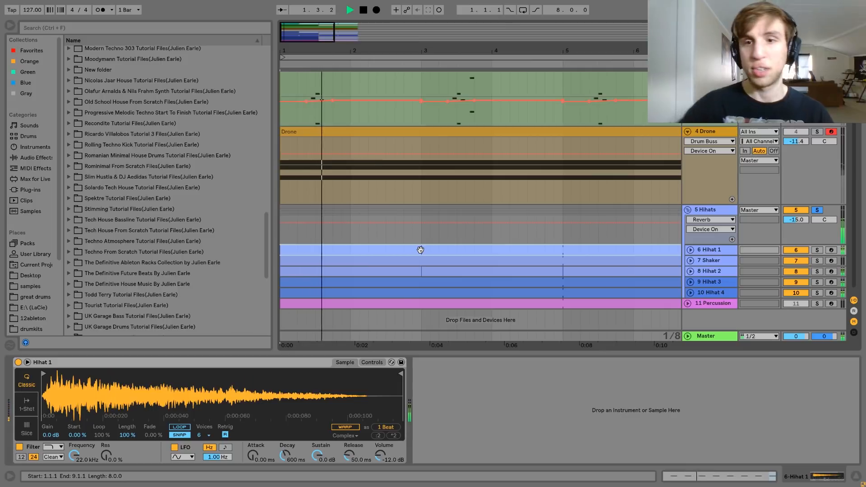
{"action": "left_click", "coordinate": [691, 251]}
{"action": "scroll", "coordinate": [690, 274], "scroll_direction": "down", "scroll_amount": 2}
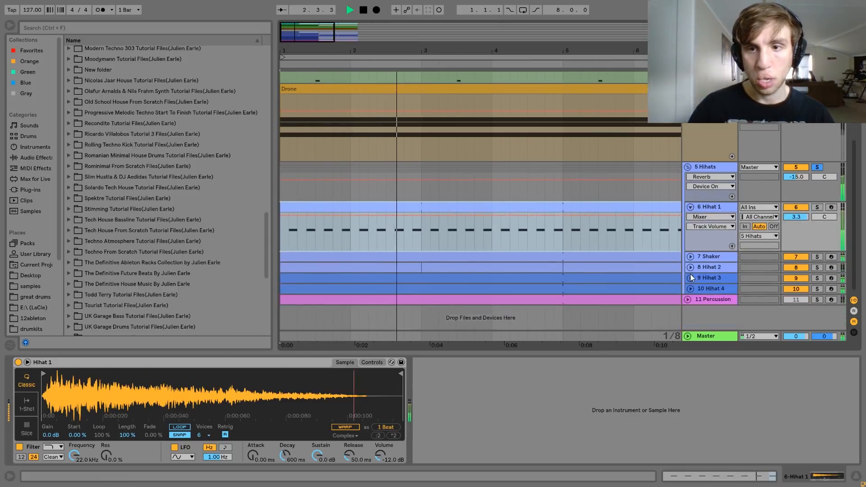
{"action": "left_click", "coordinate": [691, 256]}
{"action": "scroll", "coordinate": [693, 279], "scroll_direction": "down", "scroll_amount": 1}
{"action": "left_click", "coordinate": [691, 278]}
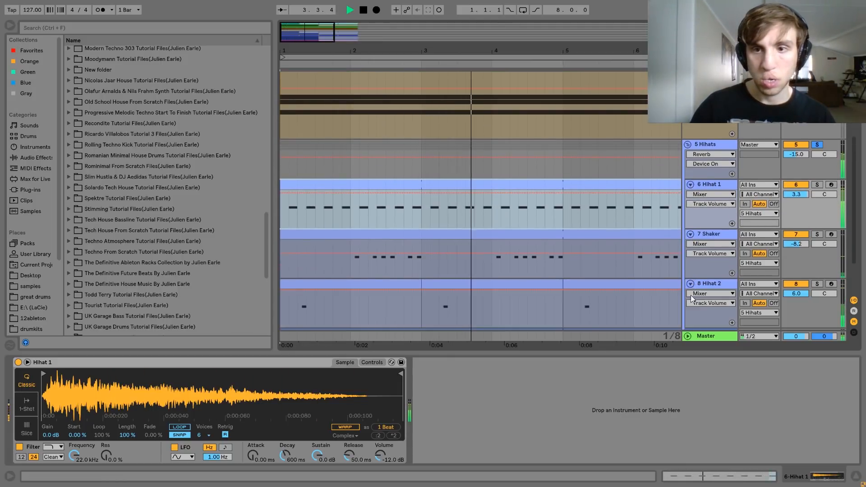
{"action": "scroll", "coordinate": [692, 298], "scroll_direction": "down", "scroll_amount": 2}
{"action": "left_click", "coordinate": [691, 278]}
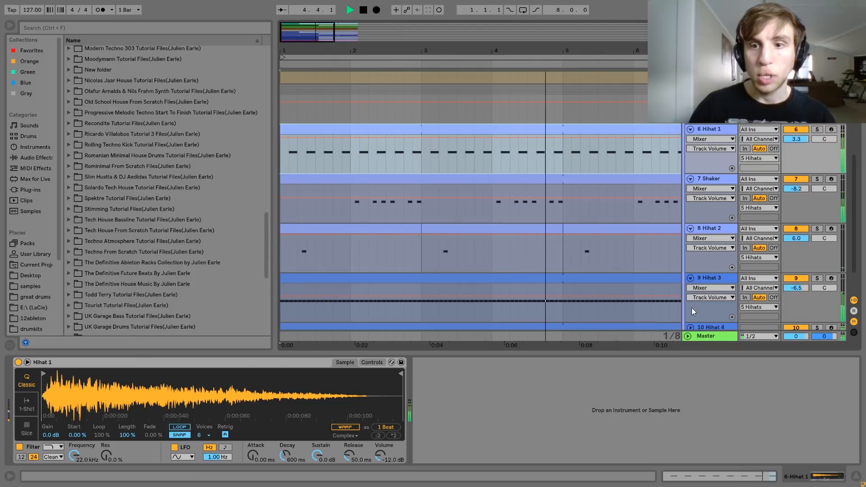
{"action": "scroll", "coordinate": [692, 325], "scroll_direction": "down", "scroll_amount": 1}
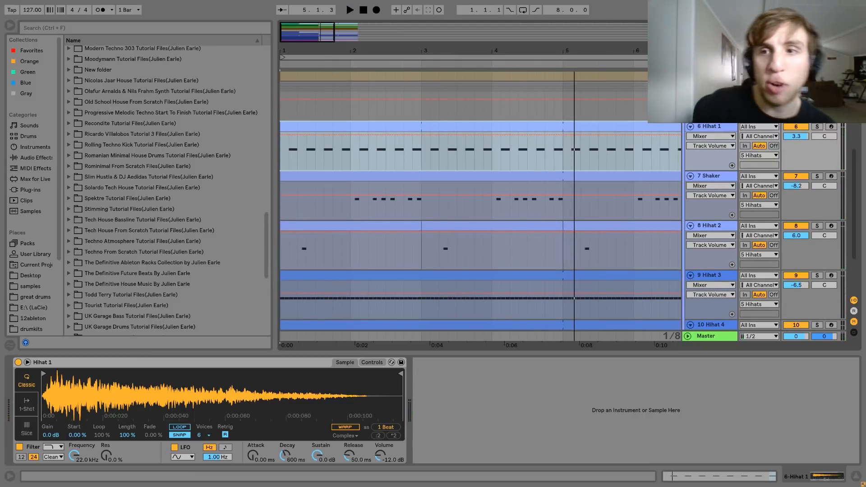
- Audition Hihat 1 soloed, then together with the rest of the Hihats group
{"action": "left_click", "coordinate": [817, 127]}
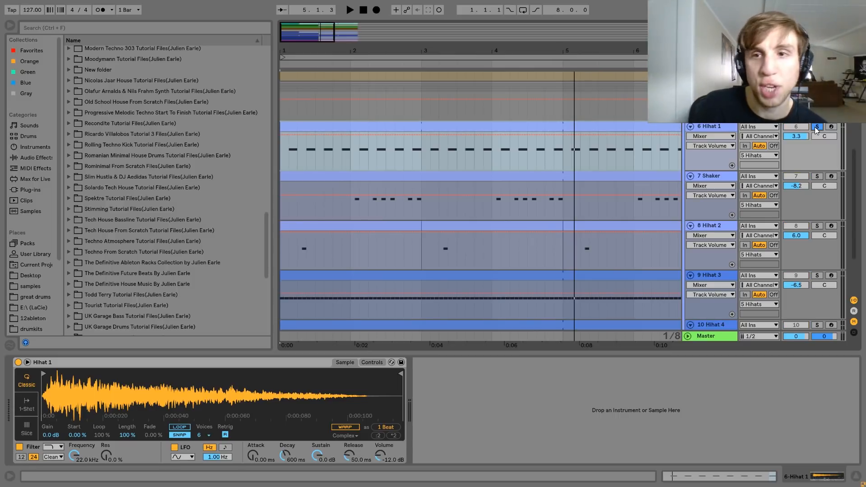
{"action": "key", "text": "space"}
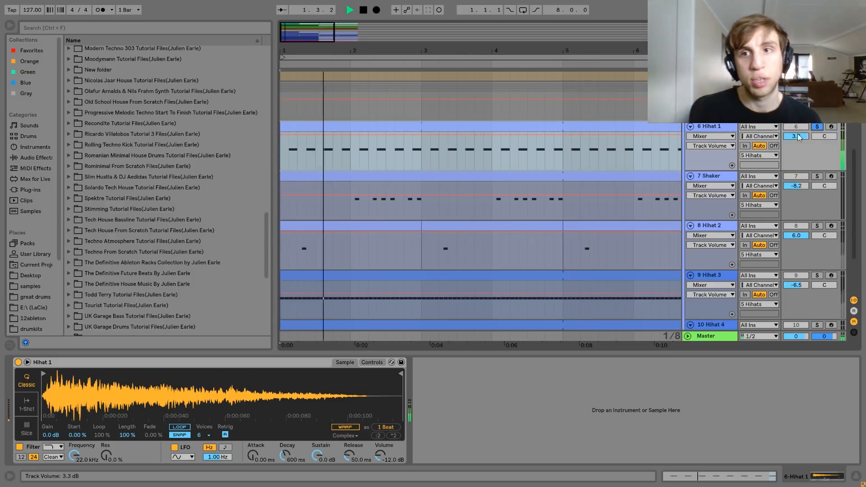
{"action": "left_click", "coordinate": [817, 128]}
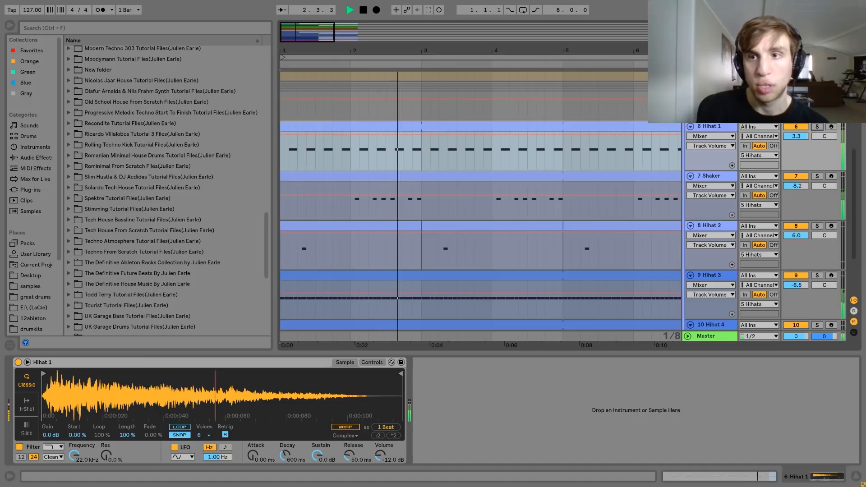
{"action": "key", "text": "space"}
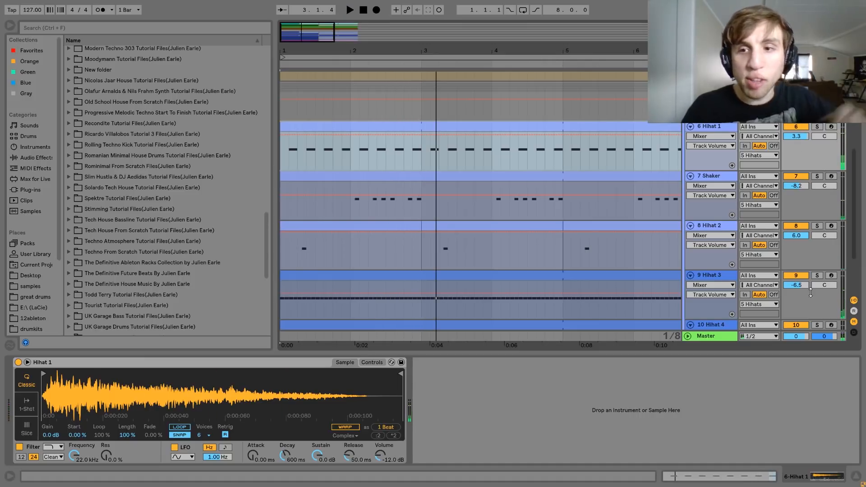
- Solo Hihat 3 and Hihat 4 together and audition the pair
{"action": "left_click", "coordinate": [817, 275]}
{"action": "scroll", "coordinate": [817, 276], "scroll_direction": "down", "scroll_amount": 2}
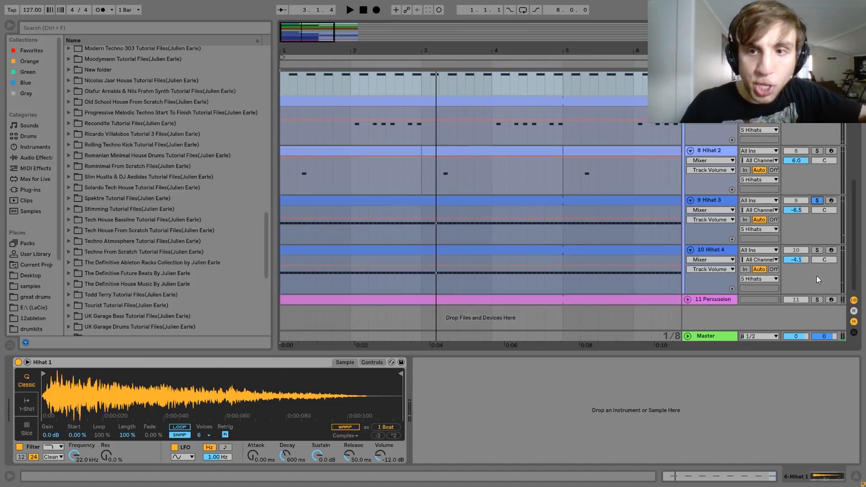
{"action": "left_click", "coordinate": [816, 249]}
{"action": "key", "text": "space"}
{"action": "key", "text": "space"}
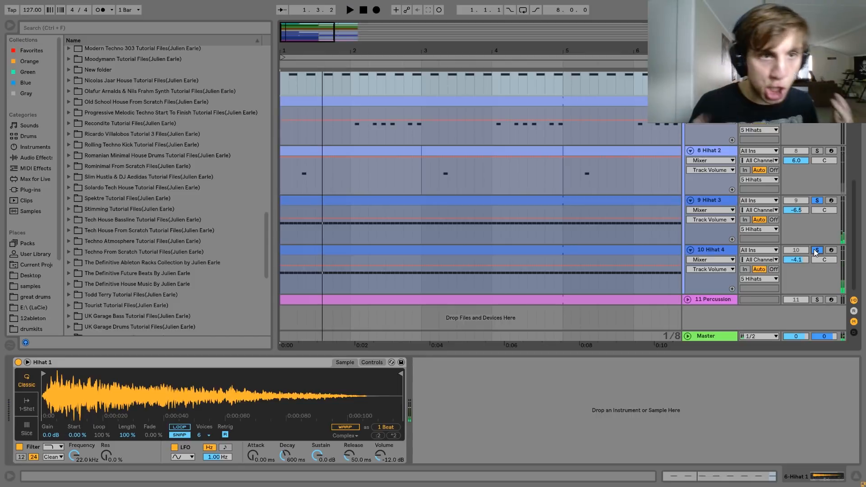
- Audition Hihat 3 without Hihat 4, and select the Hihat 4 track to show its sample
{"action": "left_click", "coordinate": [816, 250]}
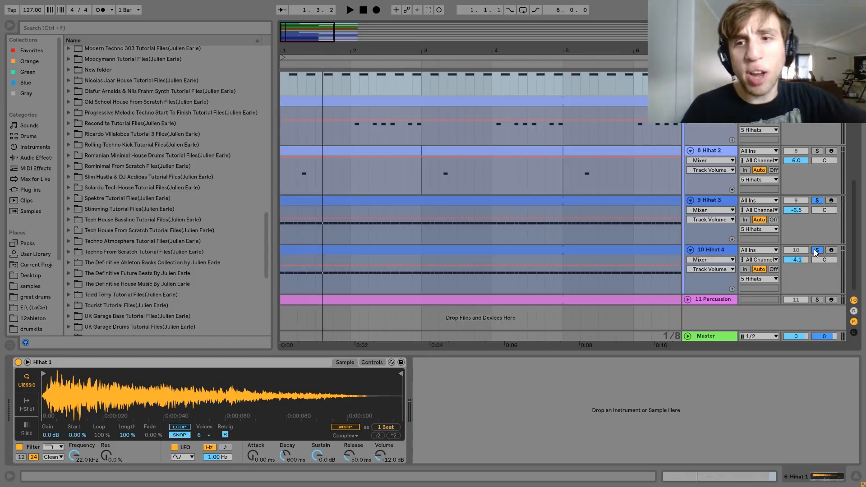
{"action": "left_click", "coordinate": [816, 250]}
{"action": "key", "text": "space"}
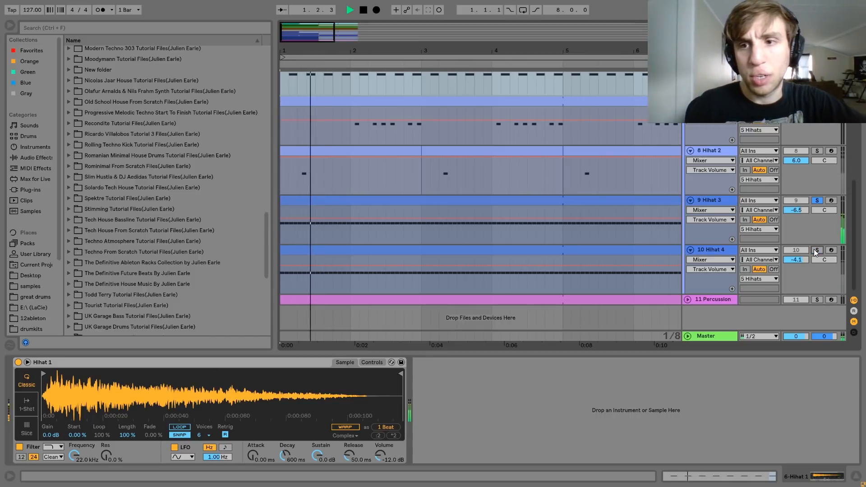
{"action": "left_click", "coordinate": [767, 264]}
{"action": "key", "text": "space"}
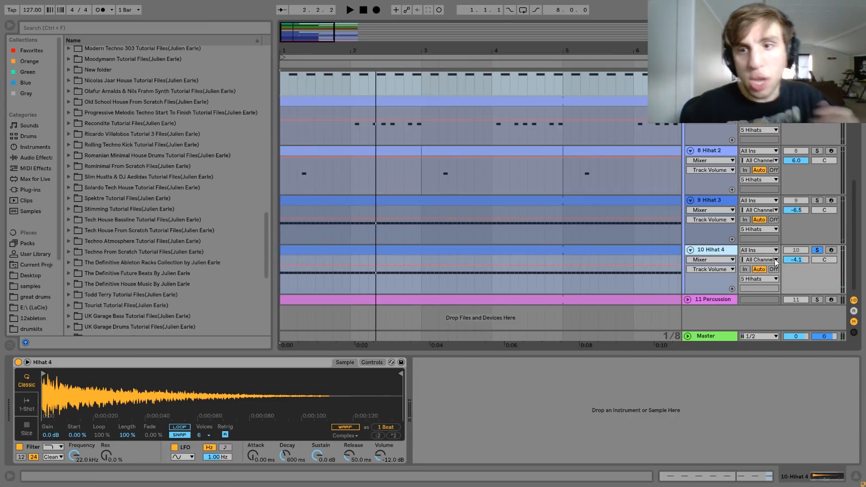
- Compare the Hihat 4 and Hihat 3 solos during playback, and select Hihat 3 to examine its sample and Auto Pan
{"action": "key", "text": "space"}
{"action": "left_click", "coordinate": [818, 200]}
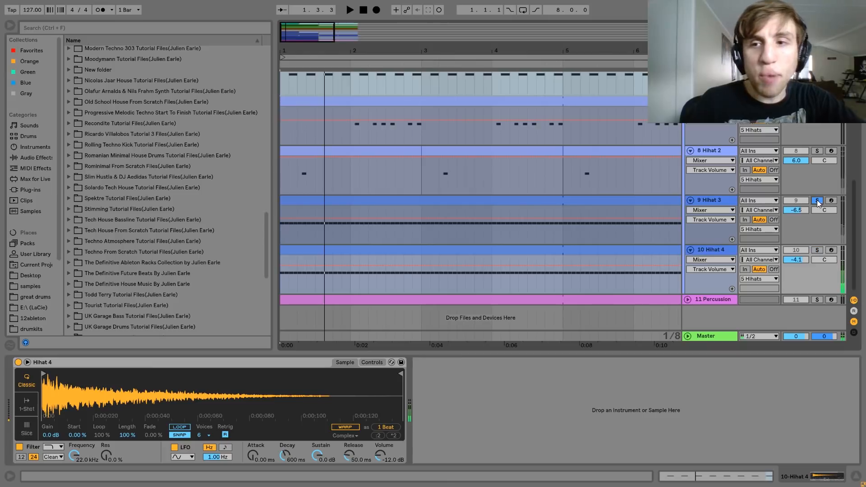
{"action": "left_click", "coordinate": [723, 201]}
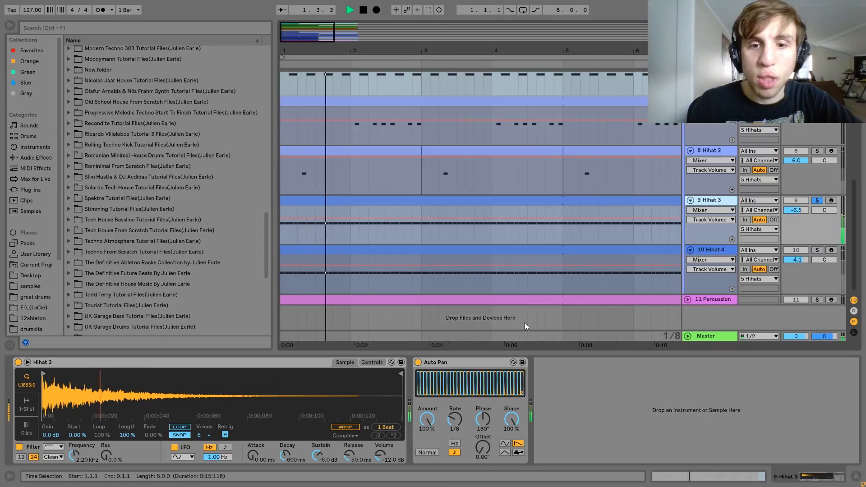
{"action": "key", "text": "space"}
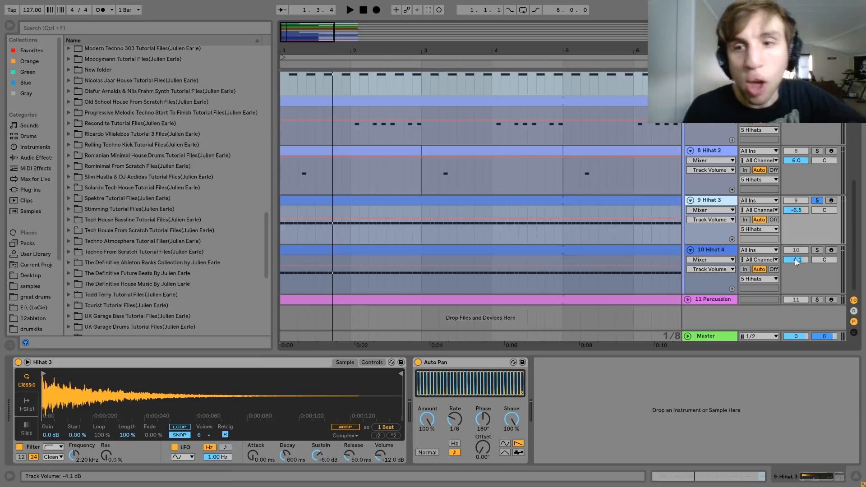
- Solo Hihat 4 with its track selected, start playback, and add Hihat 3 to the solo to hear both
{"action": "left_click", "coordinate": [818, 250]}
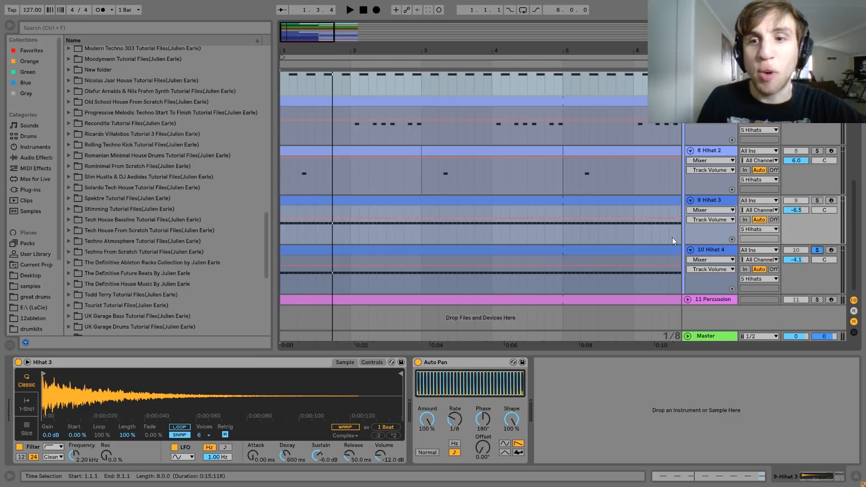
{"action": "left_click", "coordinate": [715, 249]}
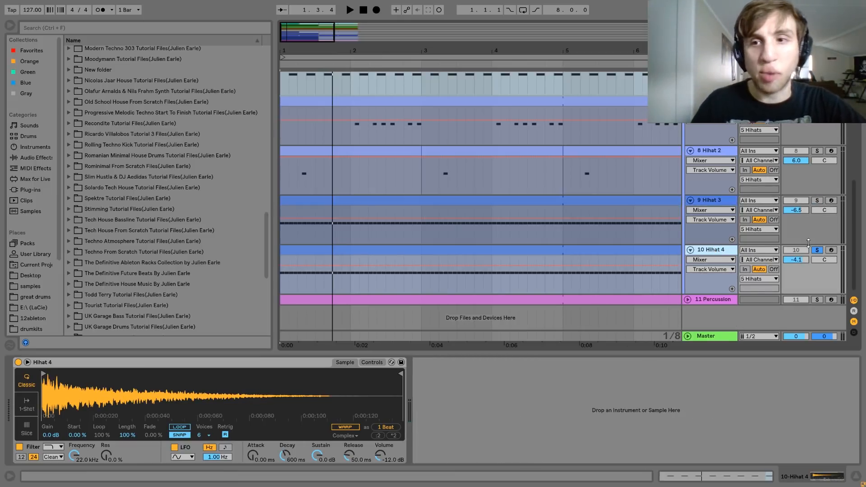
{"action": "key", "text": "space"}
{"action": "left_click", "coordinate": [817, 200], "text": "ctrl"}
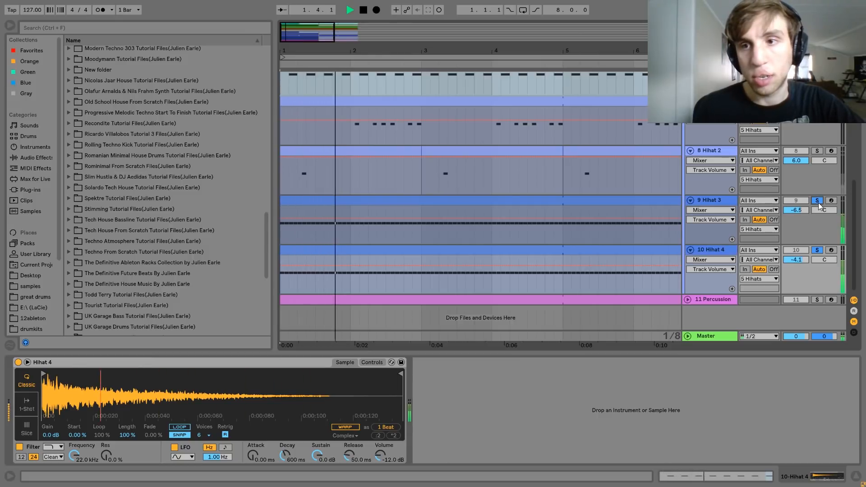
- Set the Hihat 3 track volume to -2.7 dB, stop playback, and select the Hihat 3 track
{"action": "left_click_drag", "start_coordinate": [802, 210], "coordinate": [799, 214]}
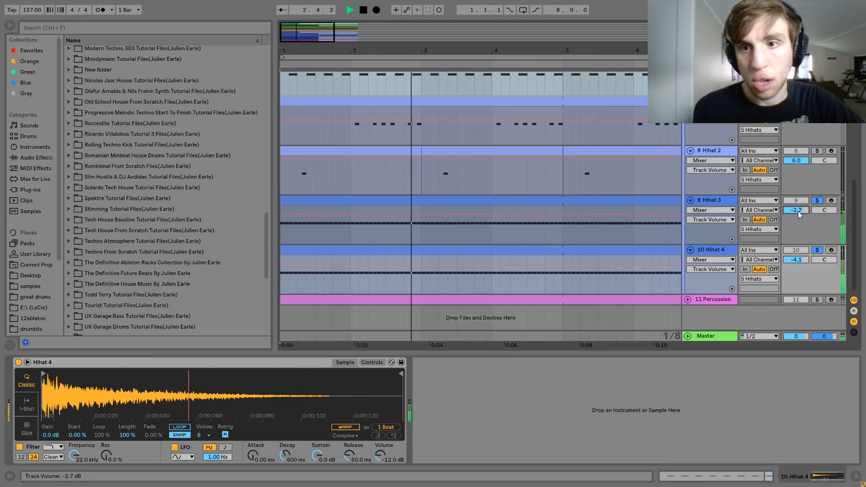
{"action": "key", "text": "space"}
{"action": "left_click", "coordinate": [719, 200]}
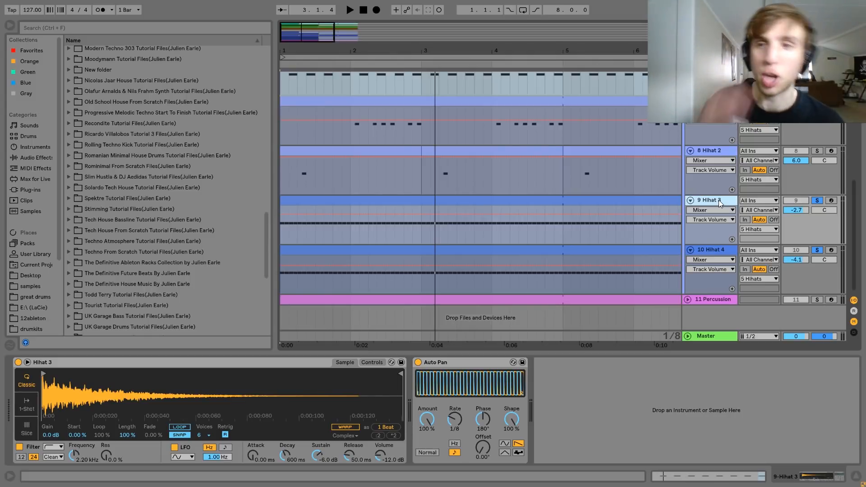
- Solo Hihat 1, Shaker and Hihat 2 together and audition them
{"action": "scroll", "coordinate": [719, 199], "scroll_direction": "up", "scroll_amount": 3}
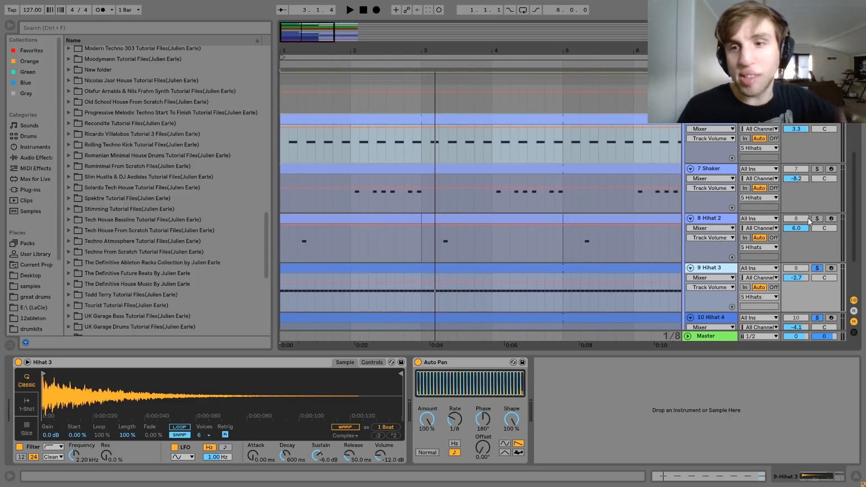
{"action": "left_click", "coordinate": [817, 219]}
{"action": "left_click", "coordinate": [818, 168], "text": "ctrl"}
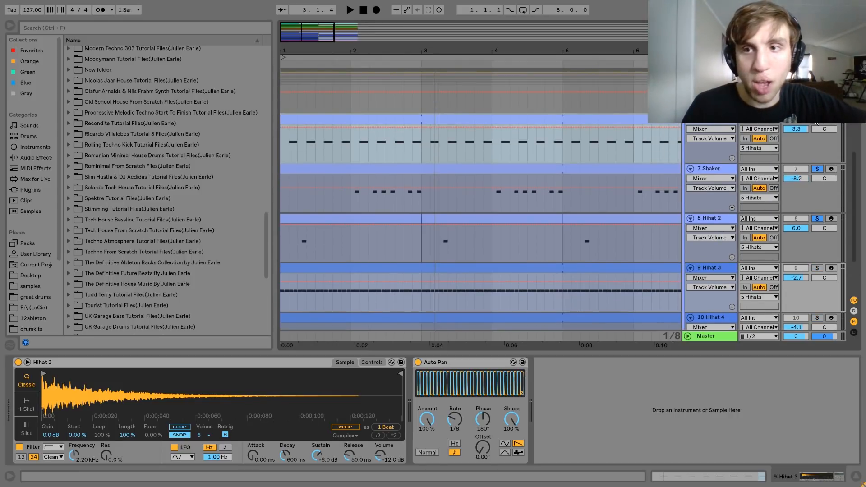
{"action": "key", "text": "space"}
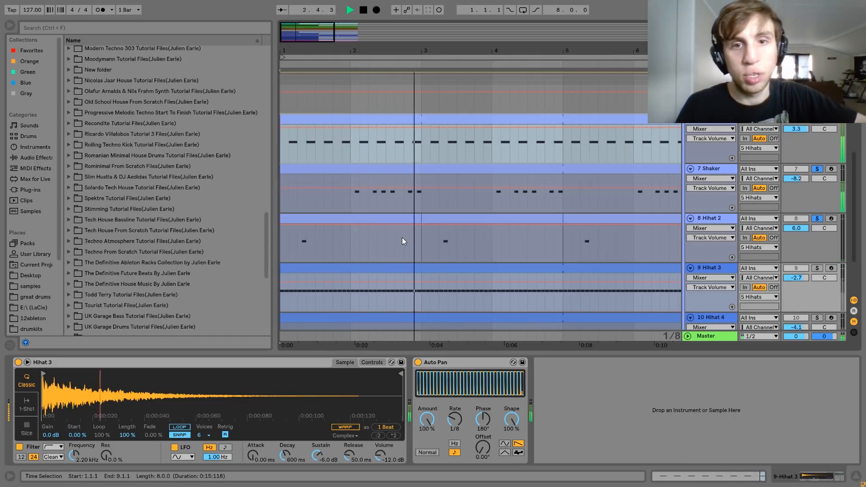
{"action": "key", "text": "space"}
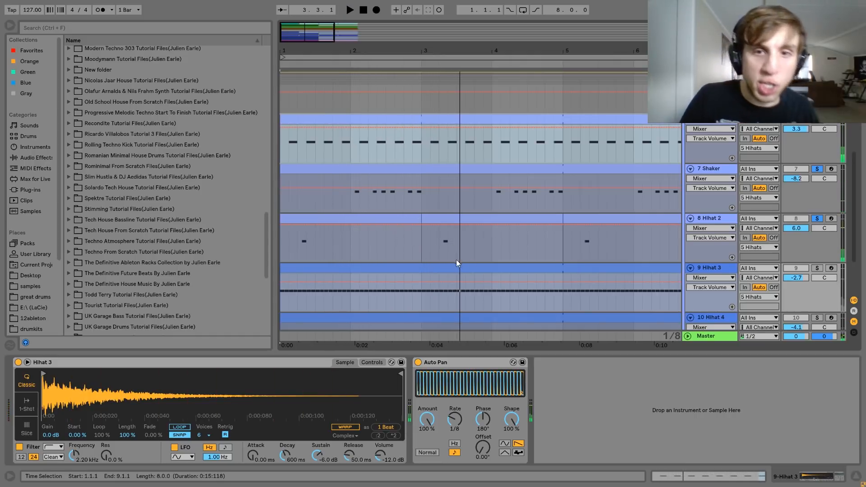
- Audition the soloed hats and shaker from the start of bar 4
{"action": "left_click", "coordinate": [493, 206]}
{"action": "key", "text": "space"}
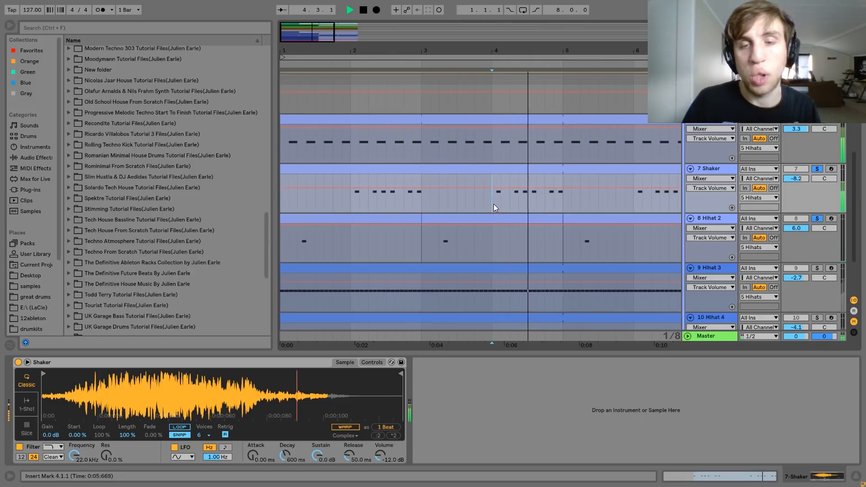
{"action": "key", "text": "space"}
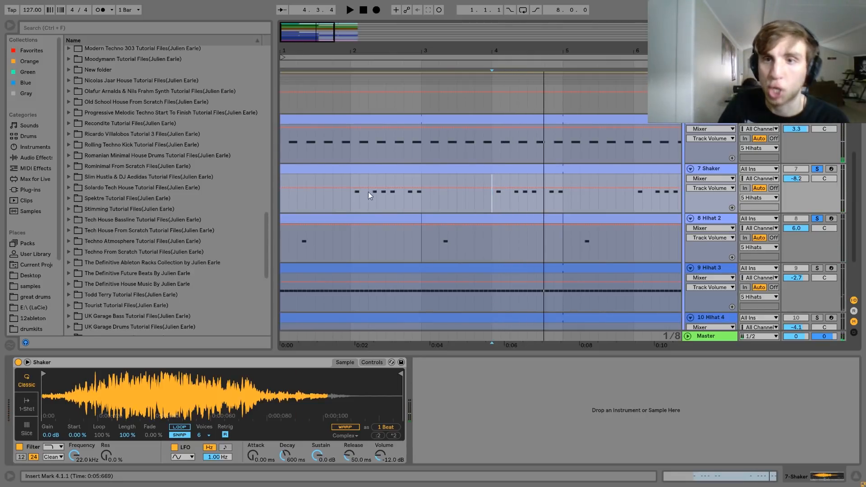
- Select the Hihats group to show its effects, solo the group, and set the playback start to 1.1.1
{"action": "left_click", "coordinate": [480, 88]}
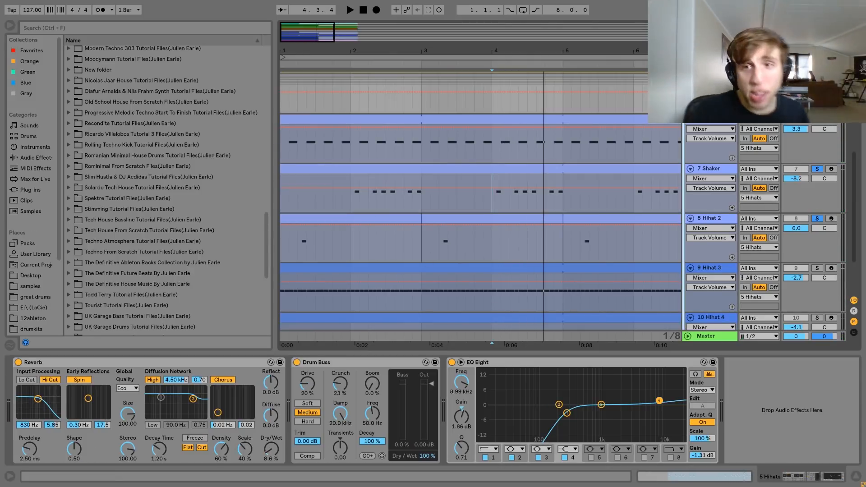
{"action": "left_click", "coordinate": [279, 80]}
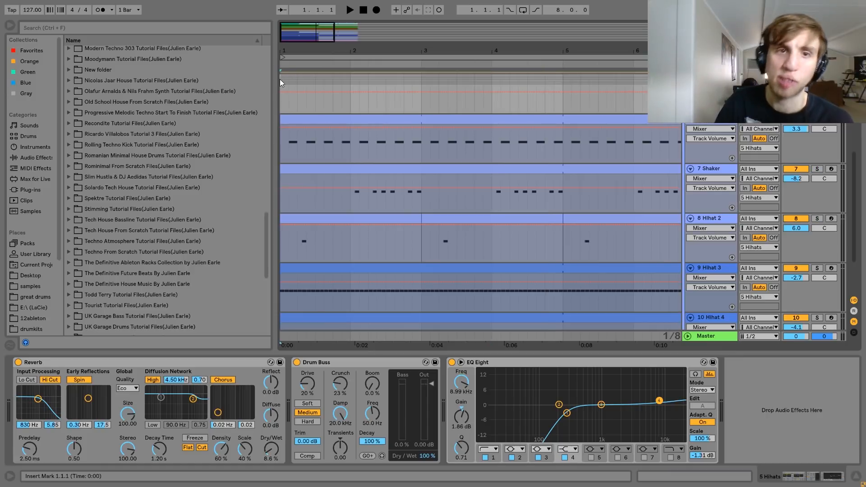
{"action": "scroll", "coordinate": [330, 99], "scroll_direction": "up", "scroll_amount": 5}
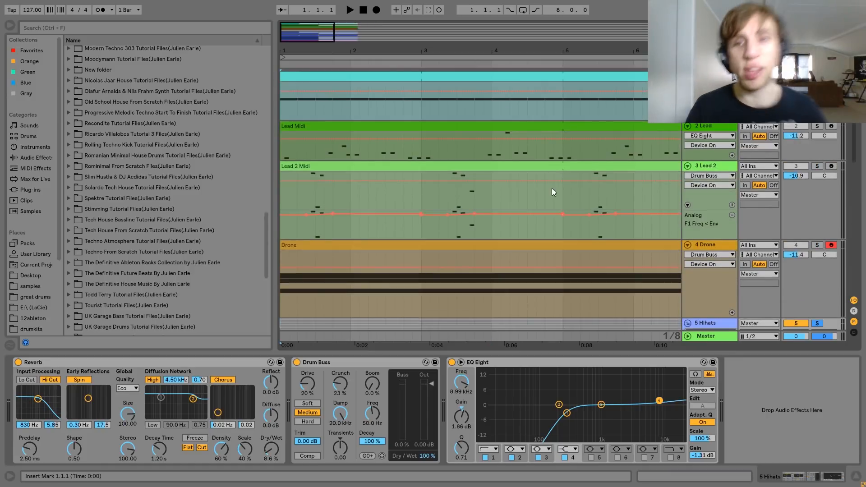
{"action": "scroll", "coordinate": [552, 191], "scroll_direction": "down", "scroll_amount": 5}
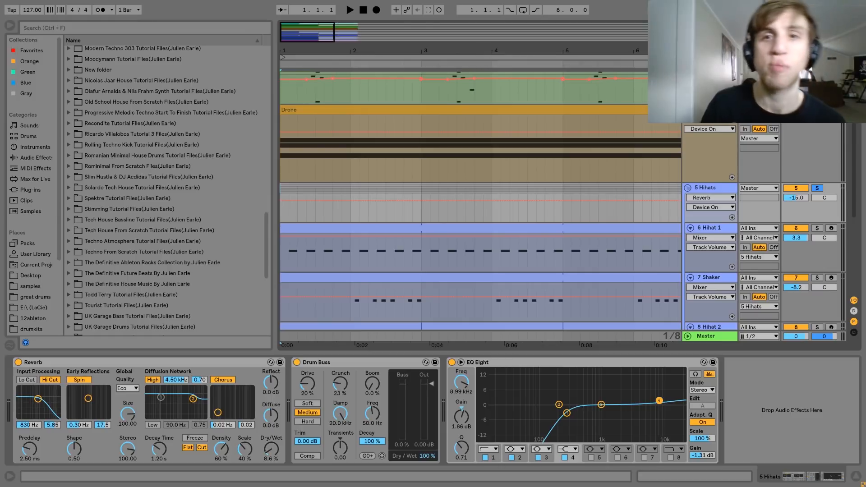
{"action": "left_click_drag", "start_coordinate": [480, 50], "coordinate": [396, 50]}
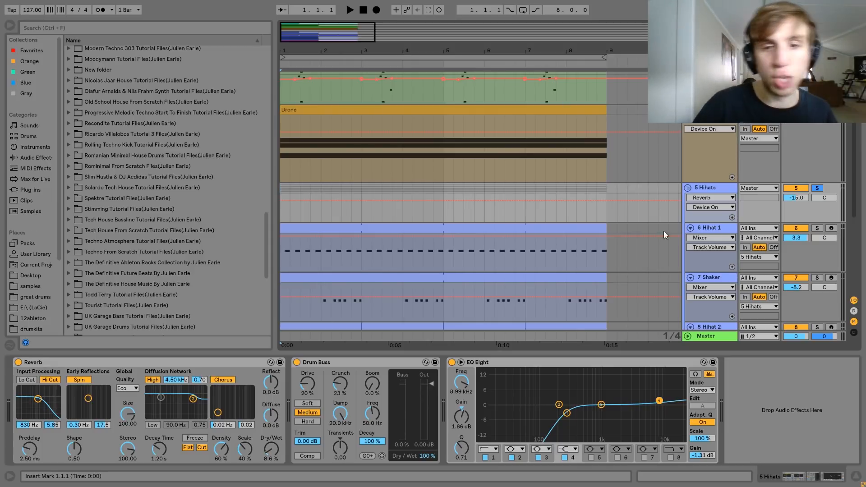
- Audition the Hihats group with EQ Eight, Drum Buss and Reverb bypassed, and undo the bypasses to compare the processed sound
{"action": "left_click", "coordinate": [452, 363]}
{"action": "left_click", "coordinate": [296, 362]}
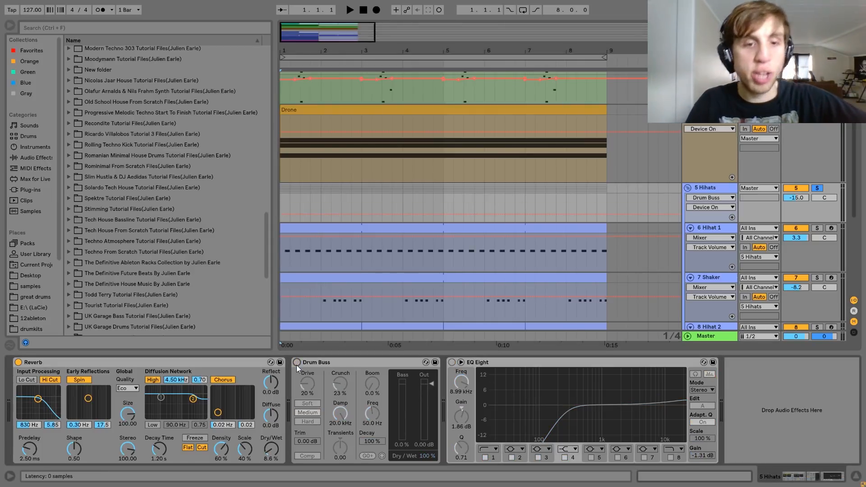
{"action": "left_click", "coordinate": [18, 363]}
{"action": "key", "text": "space"}
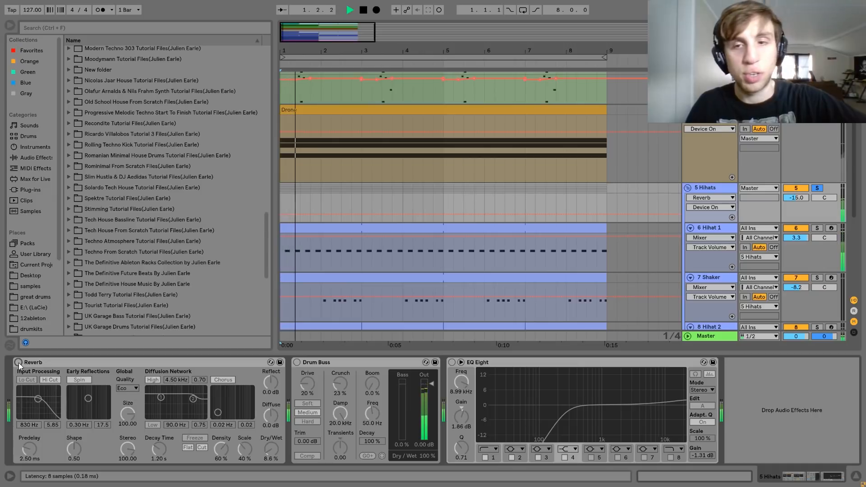
{"action": "key", "text": "ctrl+z"}
{"action": "key", "text": "ctrl+z"}
{"action": "key", "text": "ctrl+z"}
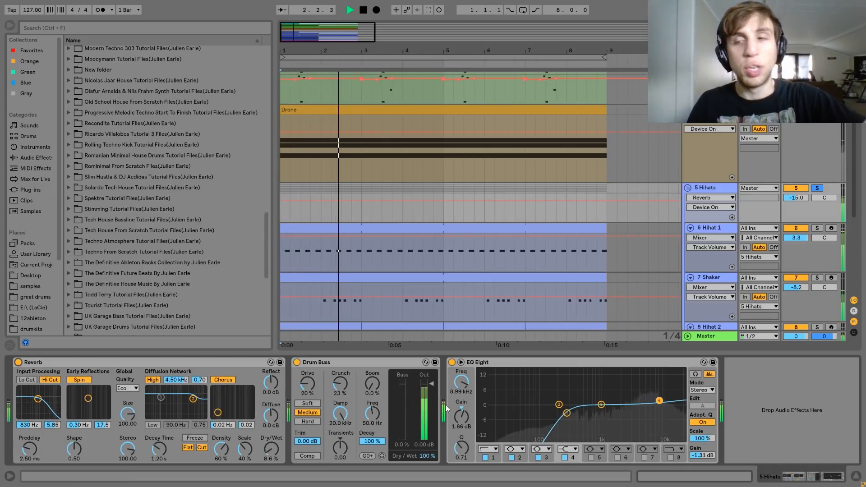
{"action": "key", "text": "space"}
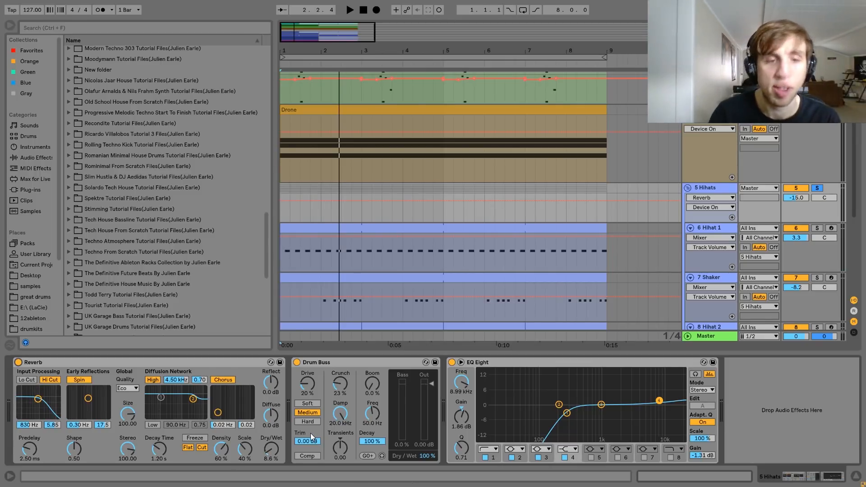
- Replay the soloed Hihats group from the start with all its effects active
{"action": "key", "text": "space"}
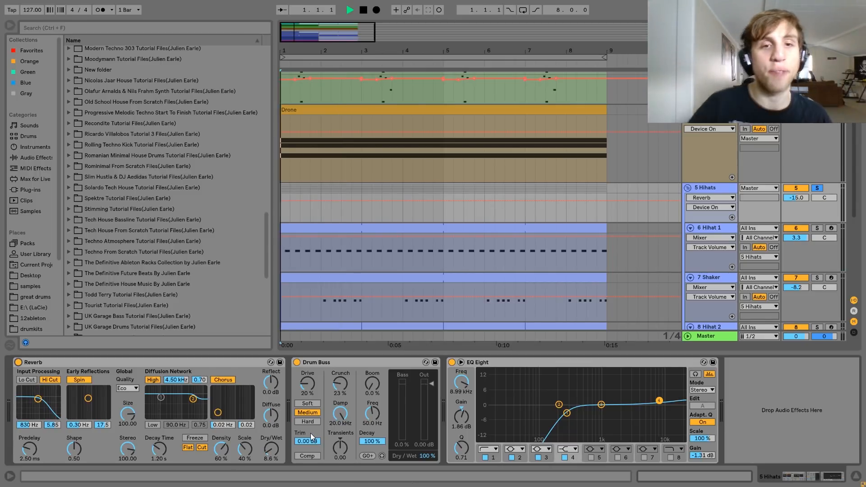
{"action": "key", "text": "space"}
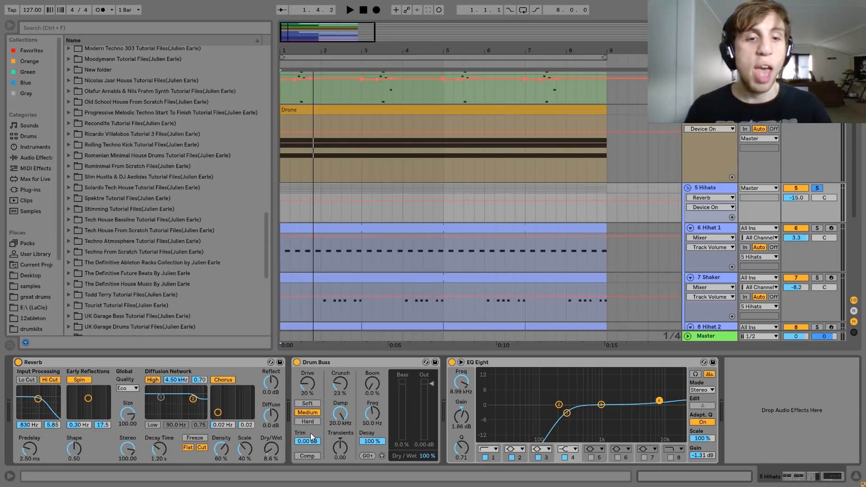
{"action": "key", "text": "space"}
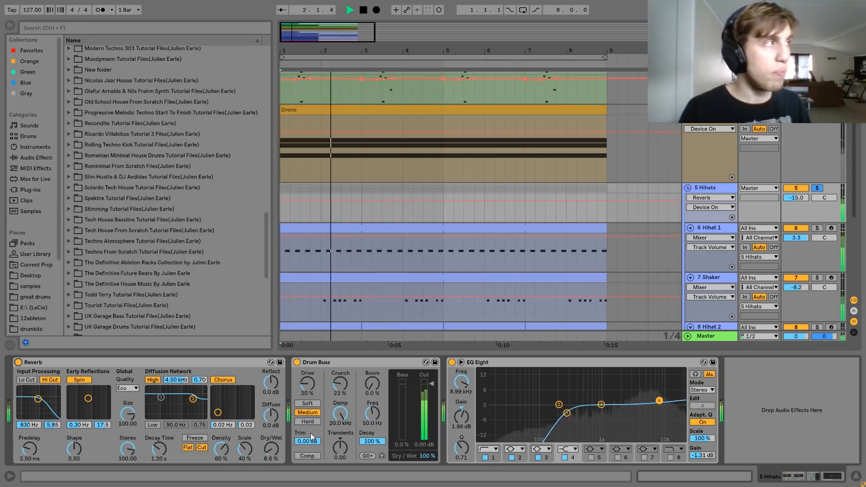
{"action": "key", "text": "space"}
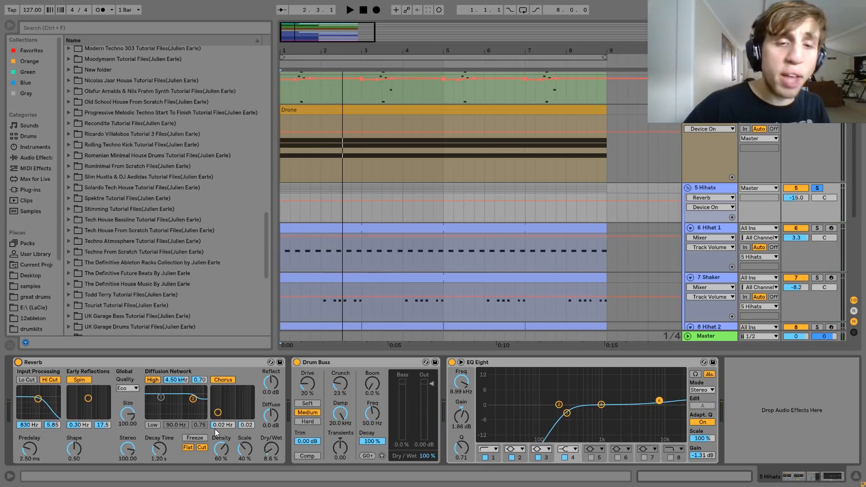
- Compare the Hihats group with Drum Buss switched off and back on during playback
{"action": "left_click", "coordinate": [297, 363]}
{"action": "key", "text": "space"}
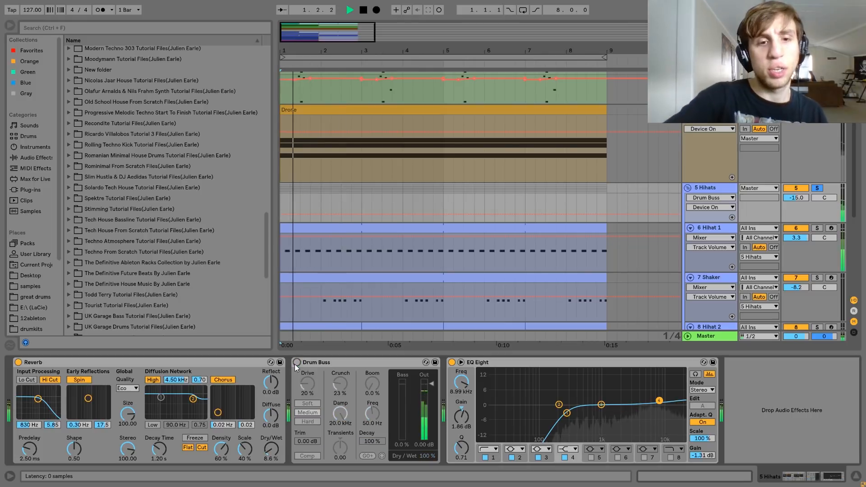
{"action": "left_click", "coordinate": [297, 363]}
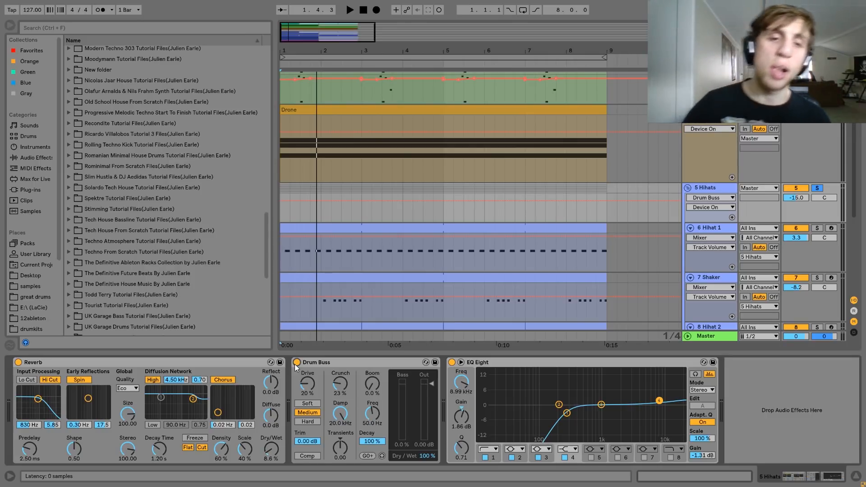
{"action": "key", "text": "space"}
{"action": "key", "text": "space"}
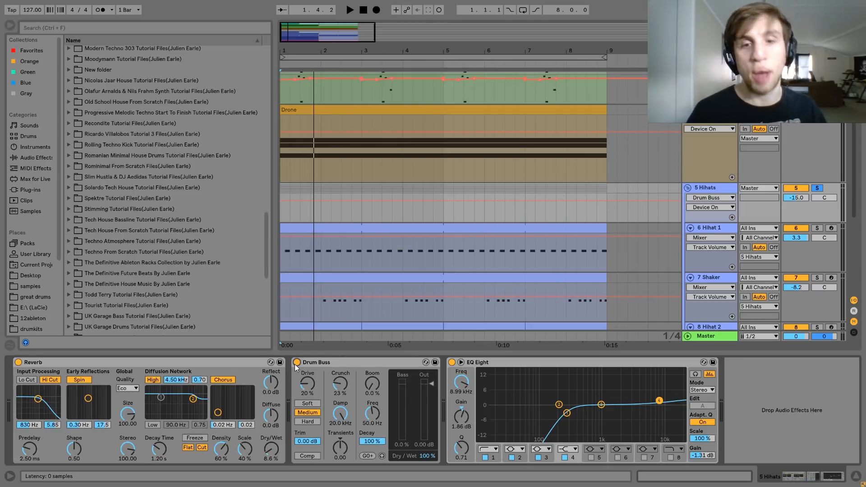
- Compare the Hihats group with EQ Eight switched off and back on during playback
{"action": "left_click", "coordinate": [474, 364]}
{"action": "key", "text": "space"}
{"action": "left_click", "coordinate": [452, 362]}
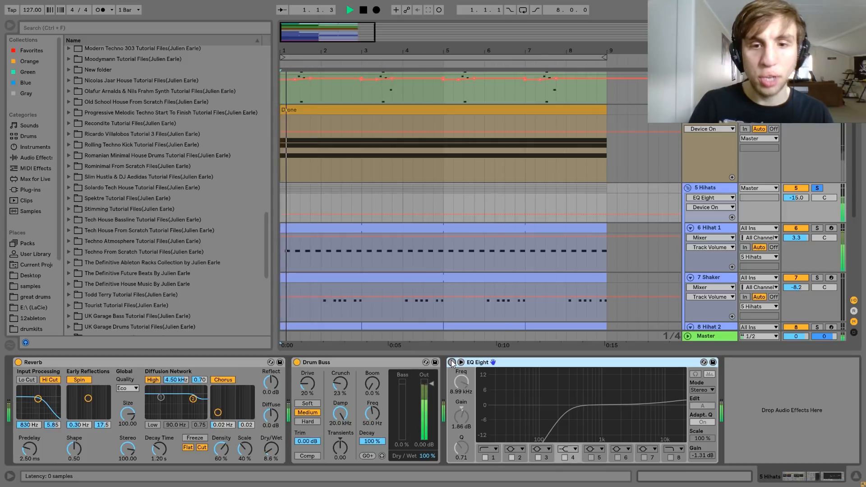
{"action": "left_click", "coordinate": [452, 363]}
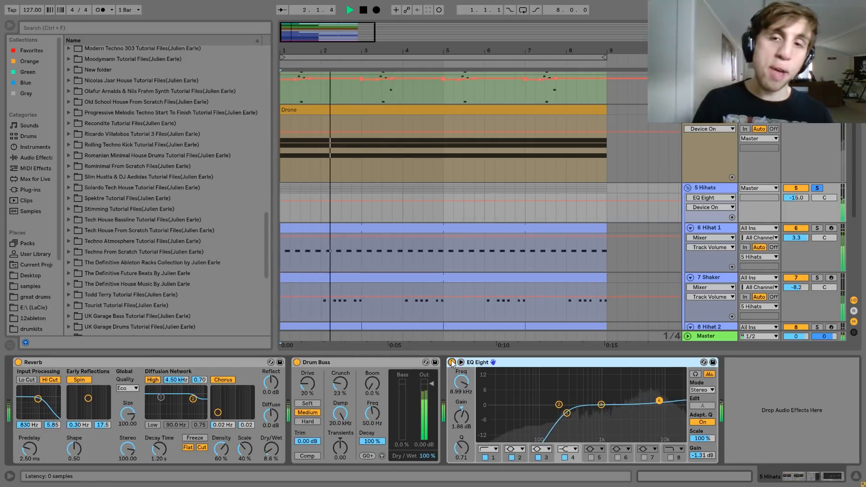
{"action": "scroll", "coordinate": [629, 231], "scroll_direction": "down", "scroll_amount": 4}
{"action": "key", "text": "space"}
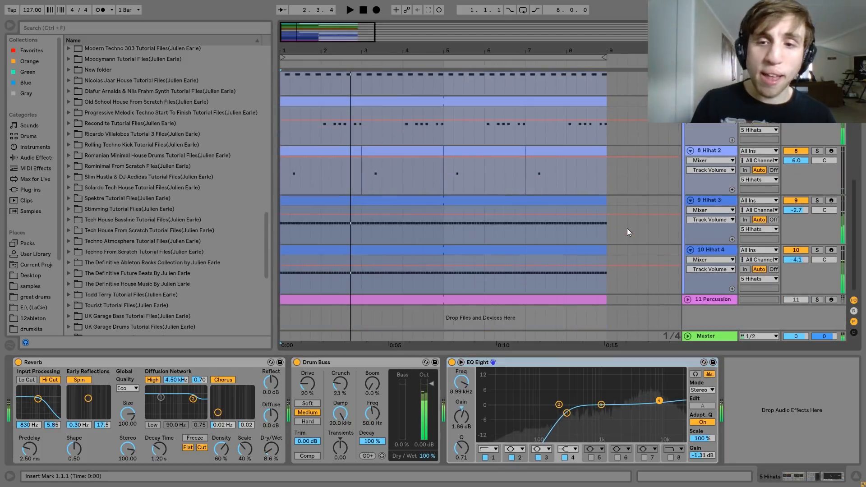
- Select and solo the Percussion track, and unfold it to show its notes
{"action": "left_click", "coordinate": [707, 300]}
{"action": "left_click", "coordinate": [814, 299]}
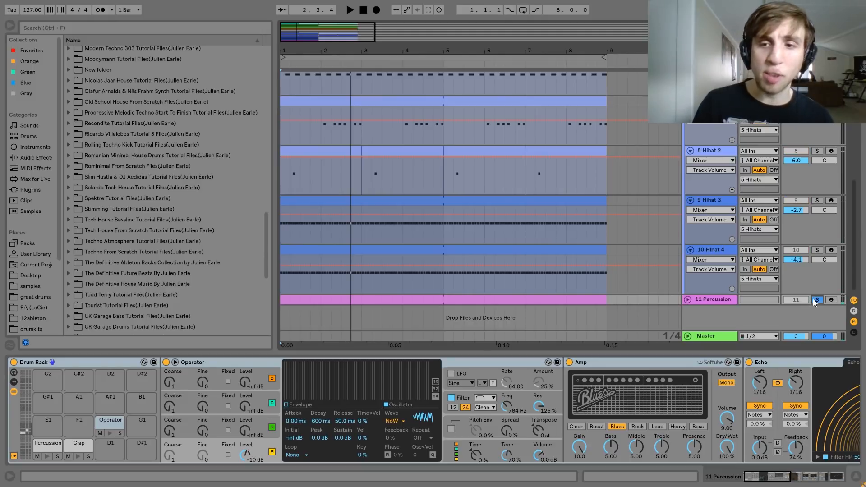
{"action": "left_click", "coordinate": [690, 299]}
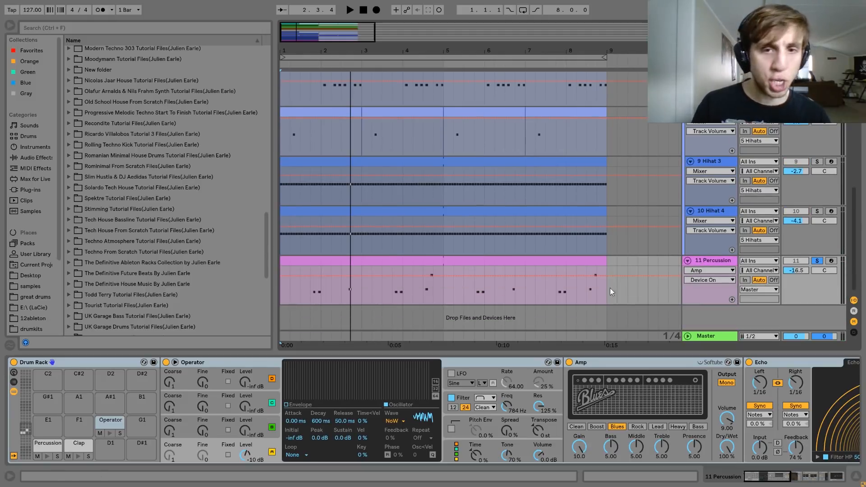
- Audition the soloed Percussion track from 1.4.1, and again from the last beat of bar 3
{"action": "left_click", "coordinate": [460, 260]}
{"action": "left_click", "coordinate": [311, 300]}
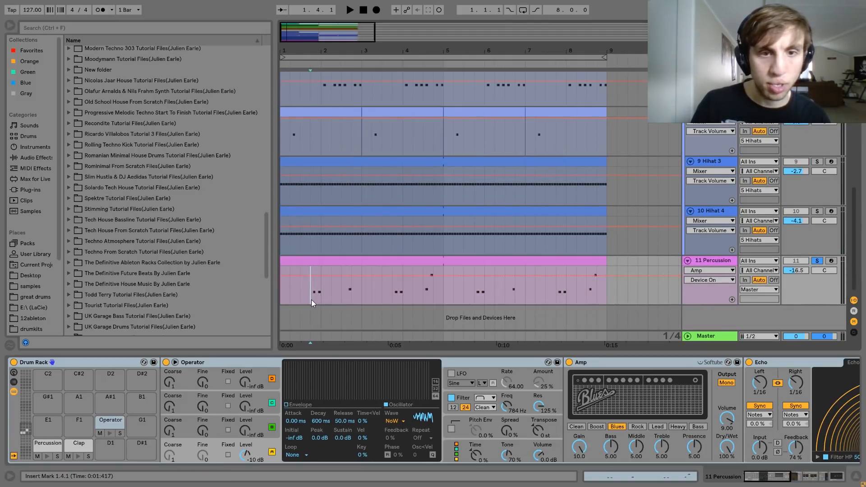
{"action": "key", "text": "space"}
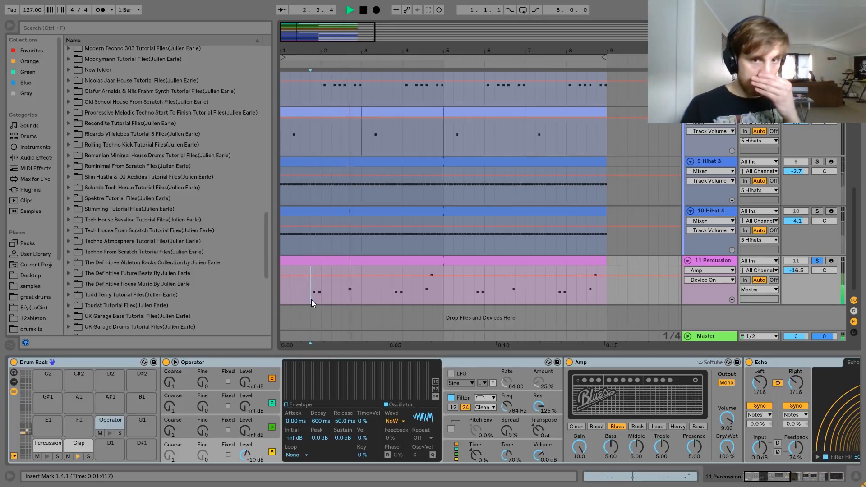
{"action": "left_click", "coordinate": [392, 297]}
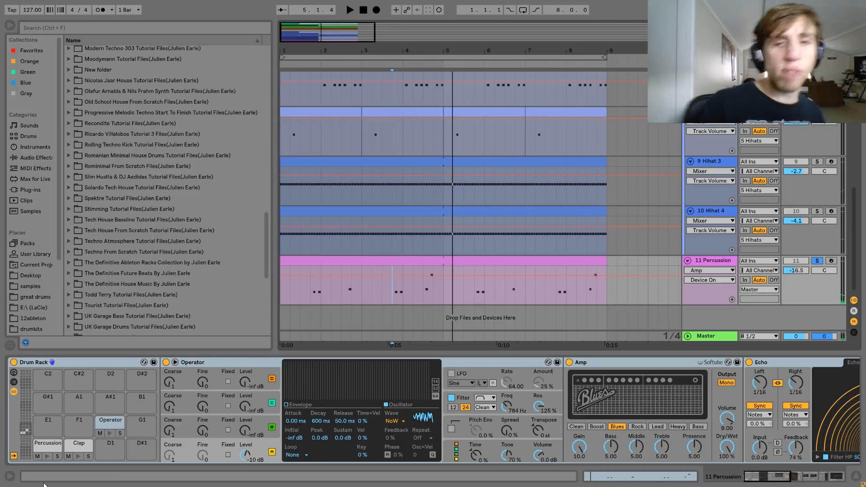
- Show the Percussion and Clap pads' samples and effects in the Percussion track's Drum Rack, and preview both pads
{"action": "left_click", "coordinate": [41, 443]}
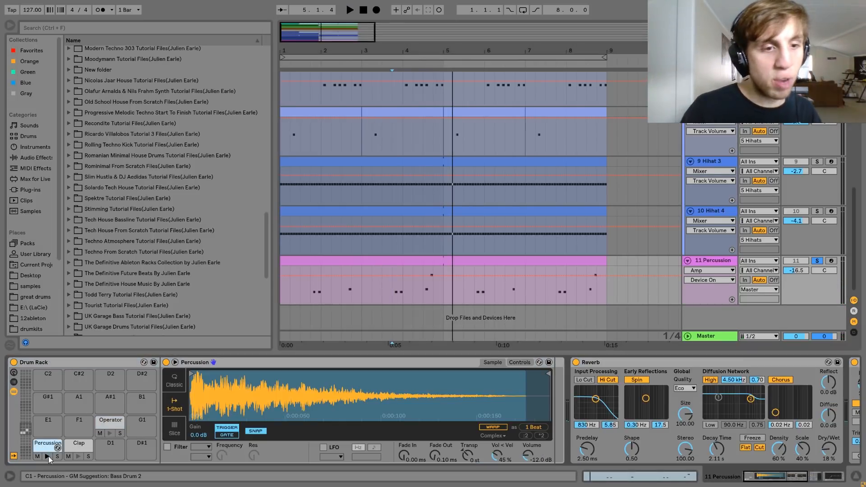
{"action": "left_click", "coordinate": [47, 457]}
{"action": "left_click", "coordinate": [78, 445]}
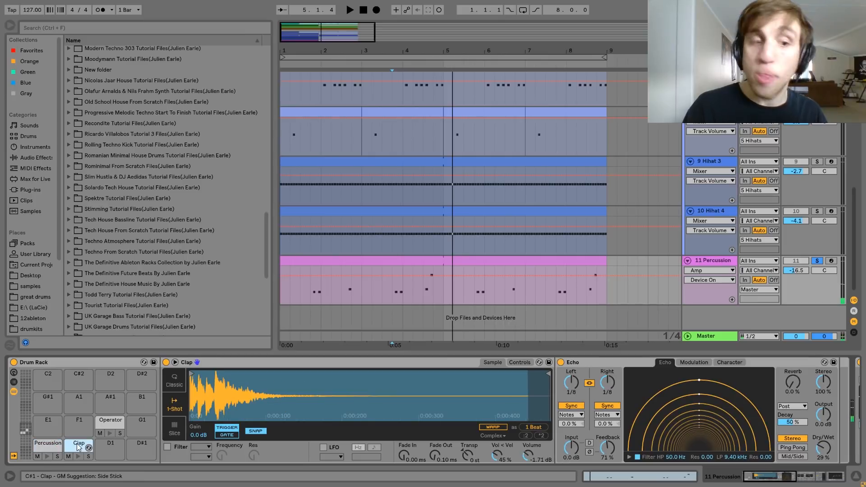
{"action": "left_click", "coordinate": [80, 456]}
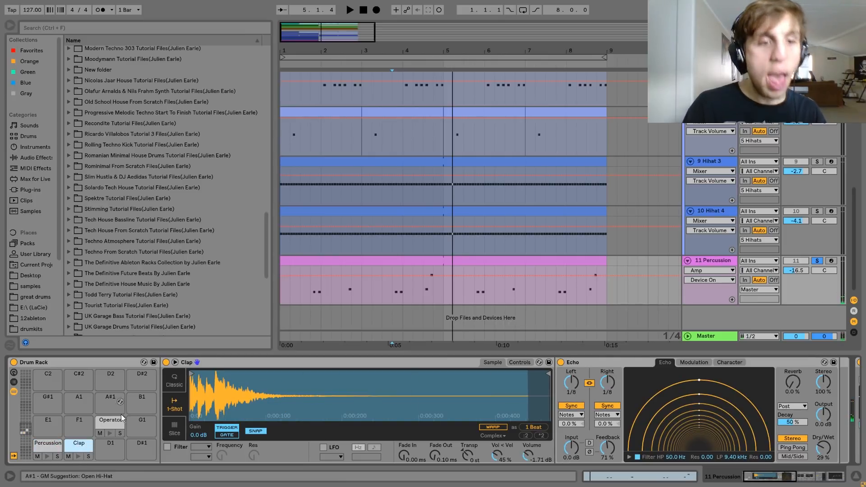
- Preview the Drum Rack's Operator pad and show its synth's filter envelope
{"action": "left_click", "coordinate": [108, 424]}
{"action": "left_click", "coordinate": [110, 433]}
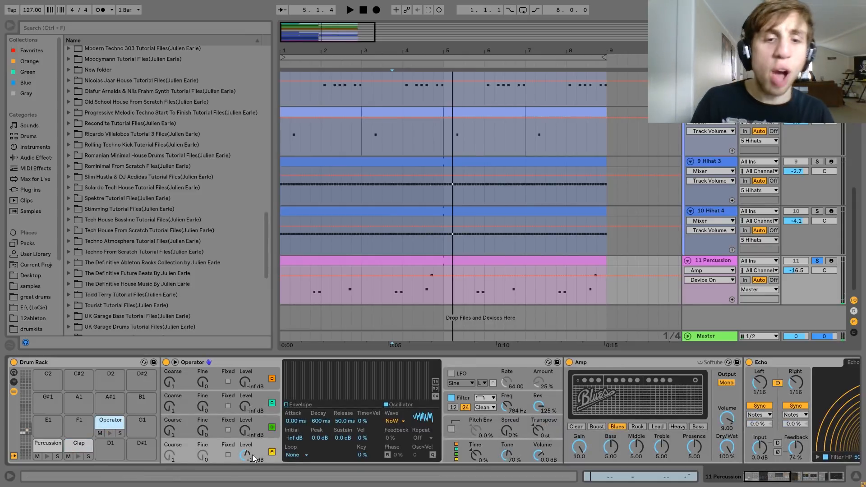
{"action": "left_click", "coordinate": [460, 397]}
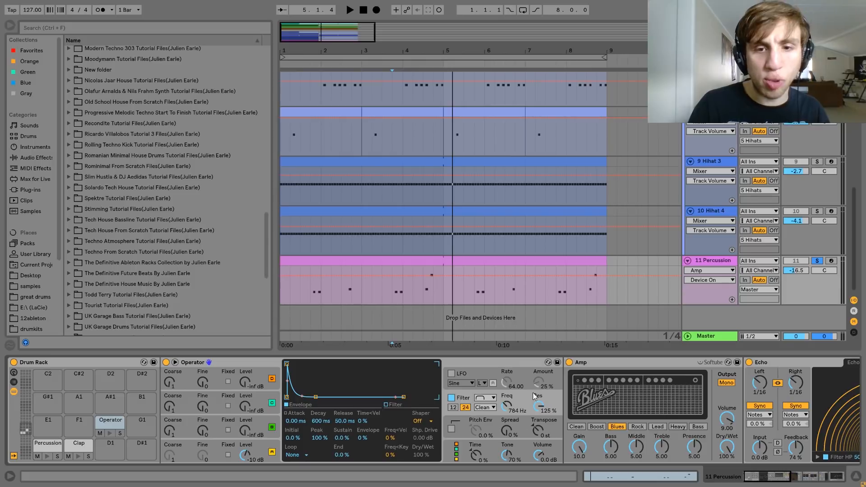
- Compare the Operator pad's sound with its Amp effect switched off and back on
{"action": "left_click", "coordinate": [569, 362]}
{"action": "left_click", "coordinate": [109, 432]}
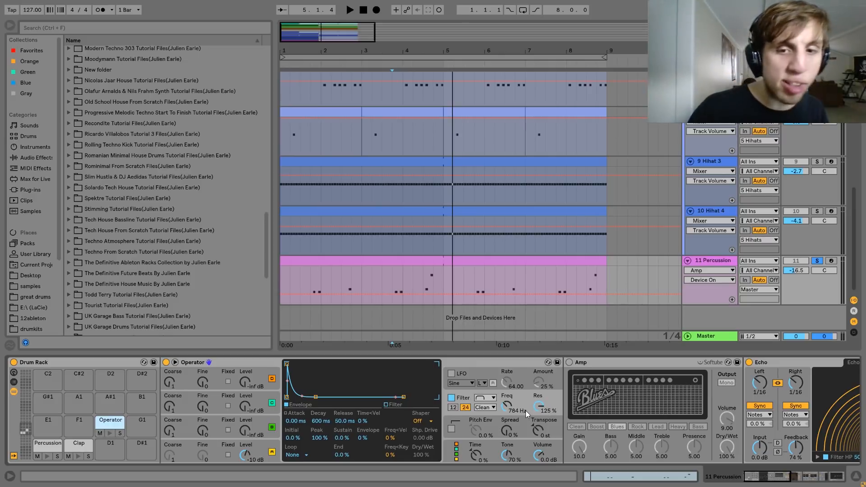
{"action": "left_click", "coordinate": [569, 363]}
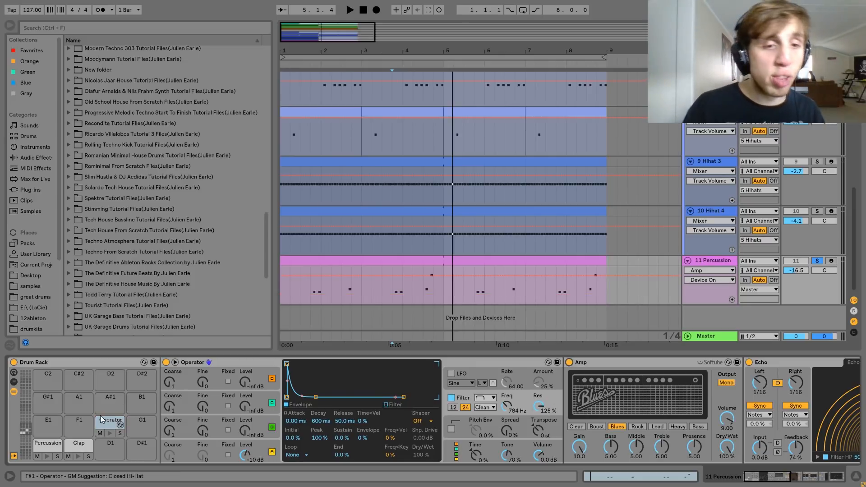
{"action": "left_click", "coordinate": [110, 434]}
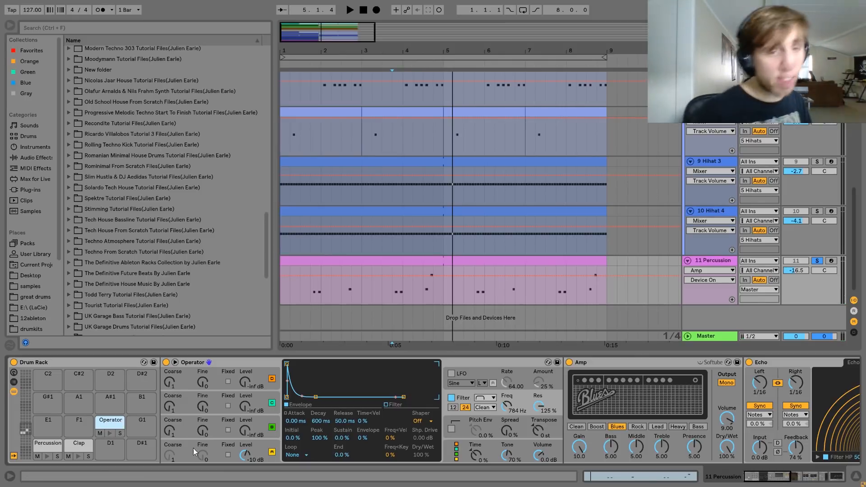
- Examine the Echo and Reverb settings that follow the Amp in the Percussion track's device chain
{"action": "scroll", "coordinate": [314, 388], "scroll_direction": "right", "scroll_amount": 5}
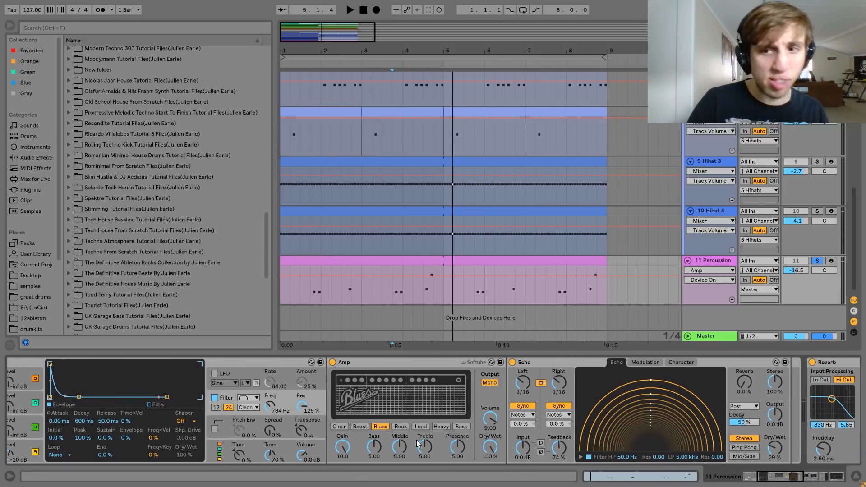
{"action": "scroll", "coordinate": [415, 437], "scroll_direction": "right", "scroll_amount": 2}
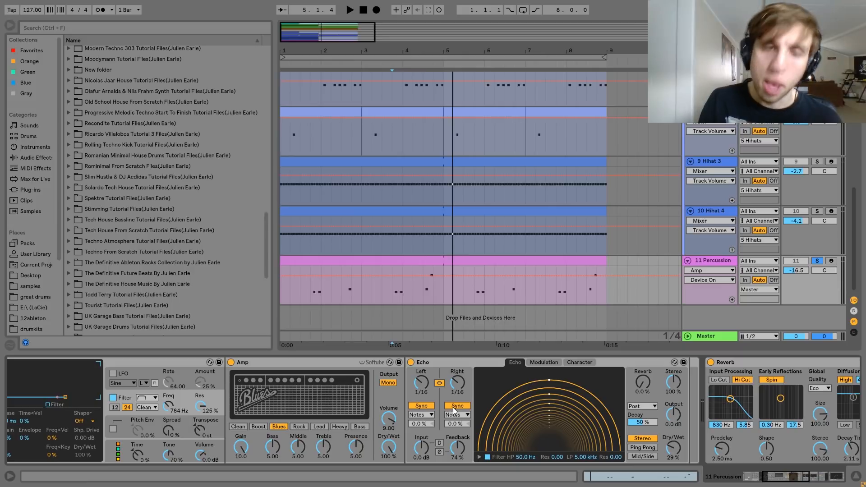
{"action": "scroll", "coordinate": [450, 409], "scroll_direction": "right", "scroll_amount": 12}
{"action": "scroll", "coordinate": [453, 407], "scroll_direction": "right", "scroll_amount": 1}
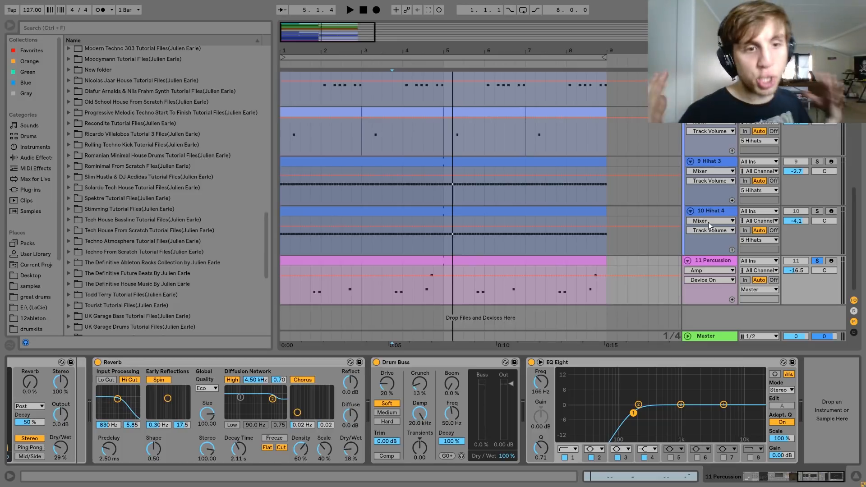
{"action": "left_click", "coordinate": [194, 366]}
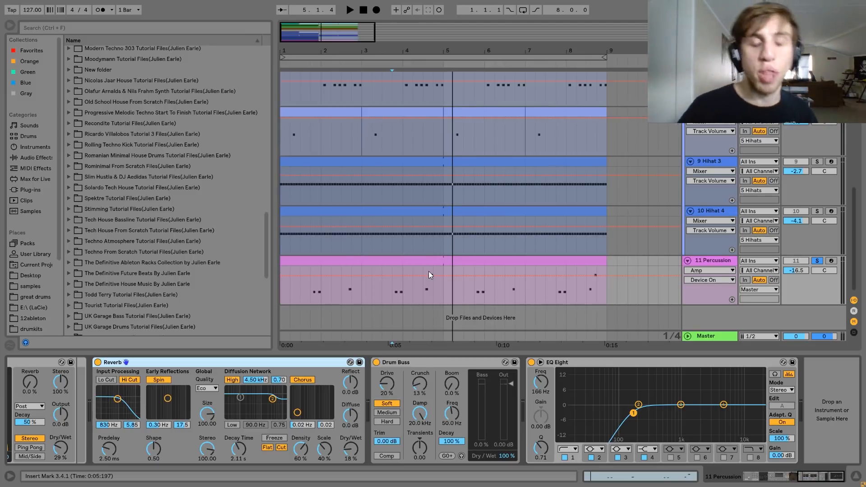
- Compare the soloed Percussion track with Drum Buss switched off and back on during playback
{"action": "left_click", "coordinate": [449, 364]}
{"action": "left_click", "coordinate": [376, 363]}
{"action": "key", "text": "space"}
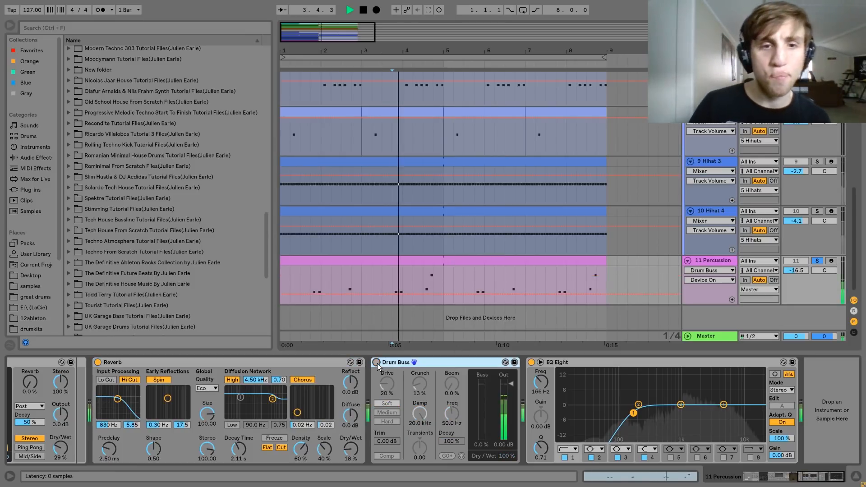
{"action": "left_click", "coordinate": [376, 362]}
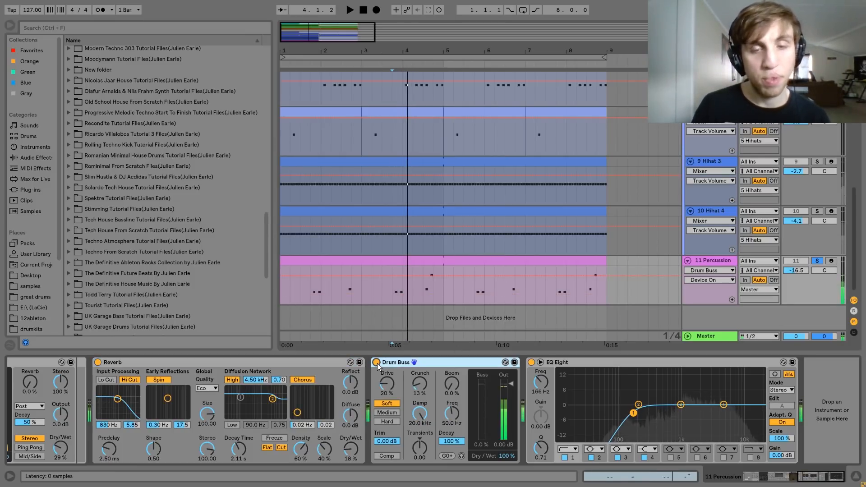
{"action": "key", "text": "space"}
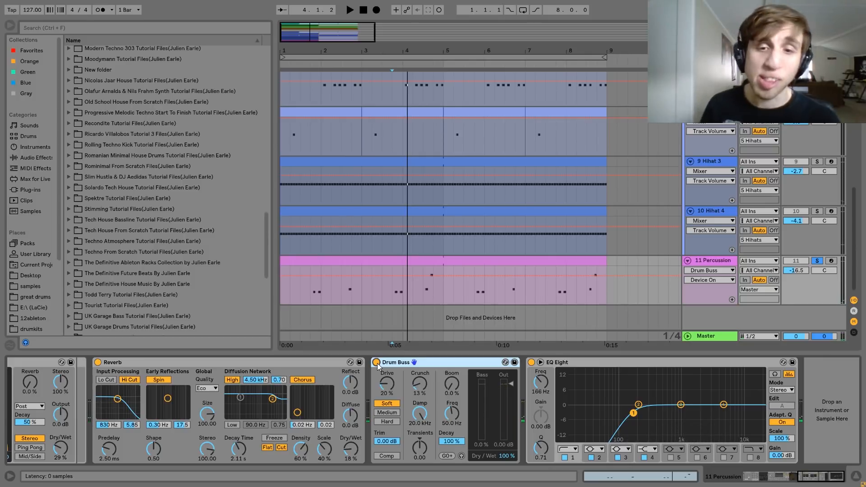